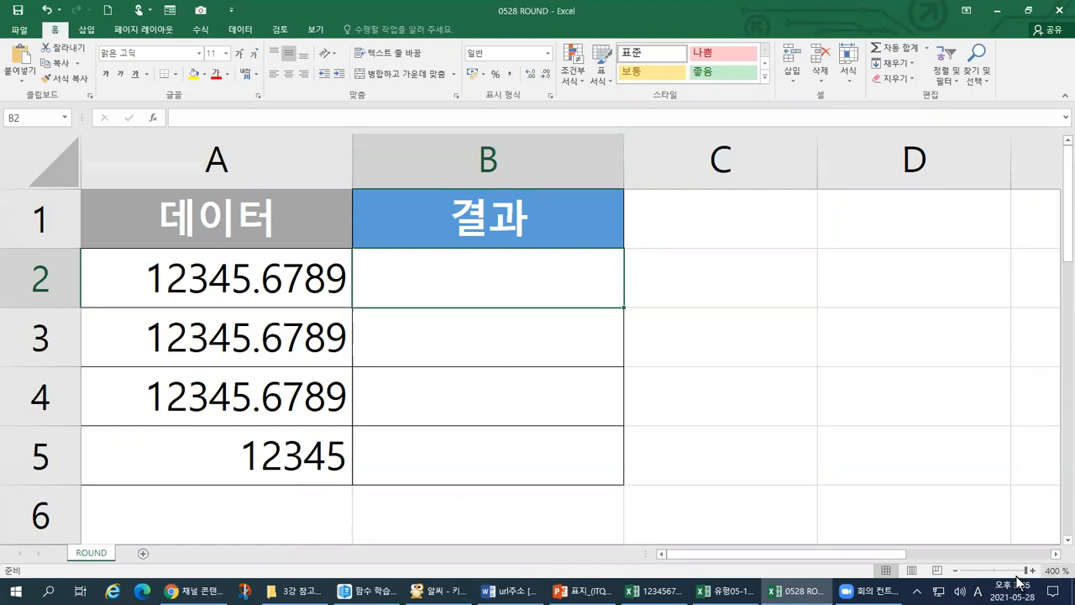
left_click_drag(770, 556, 766, 558)
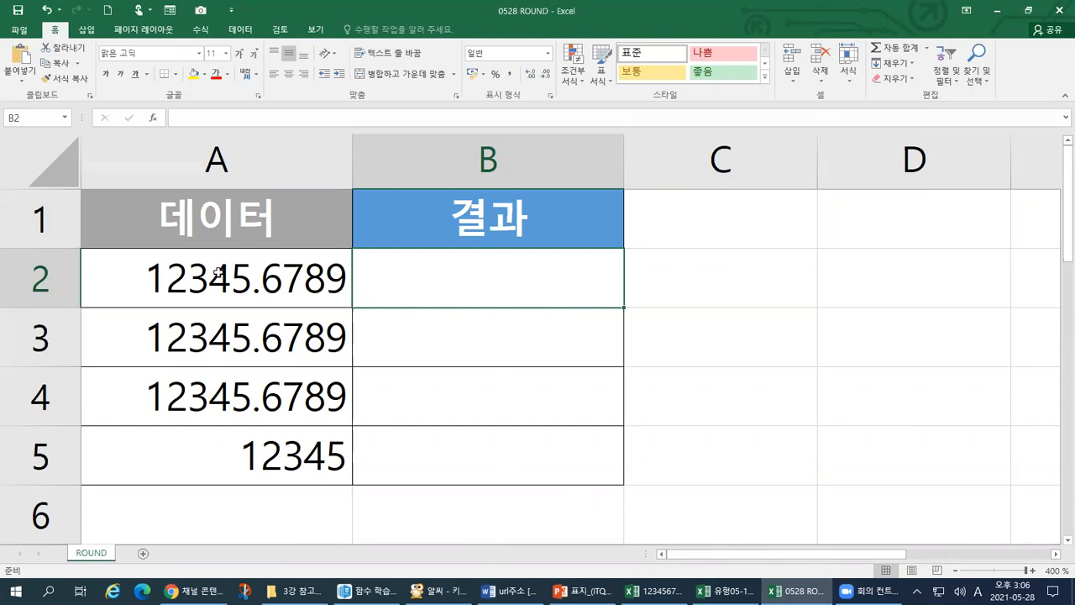
left_click(142, 289)
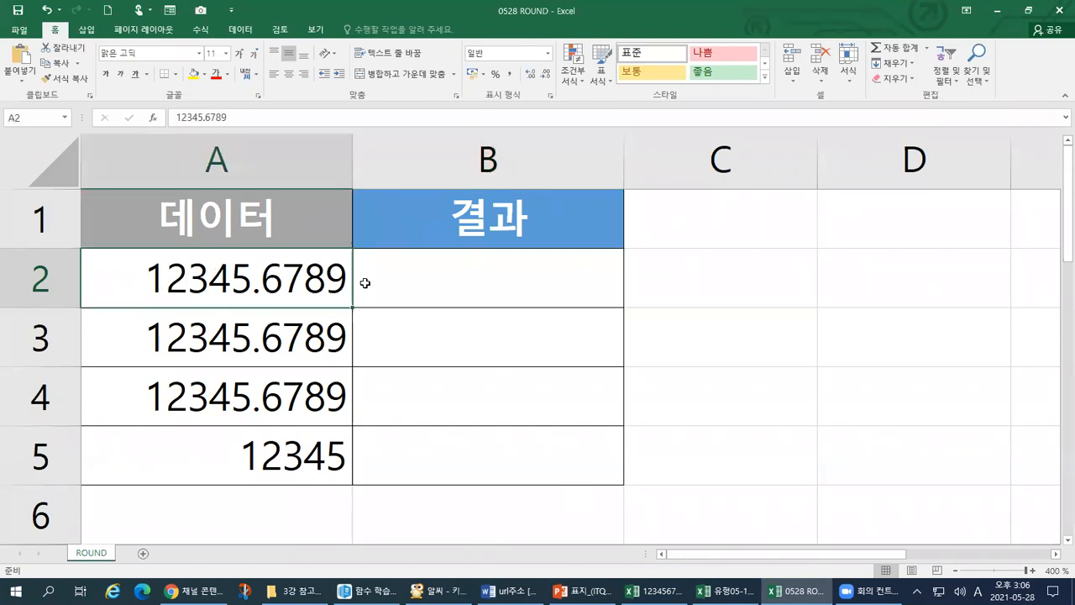
left_click(447, 284)
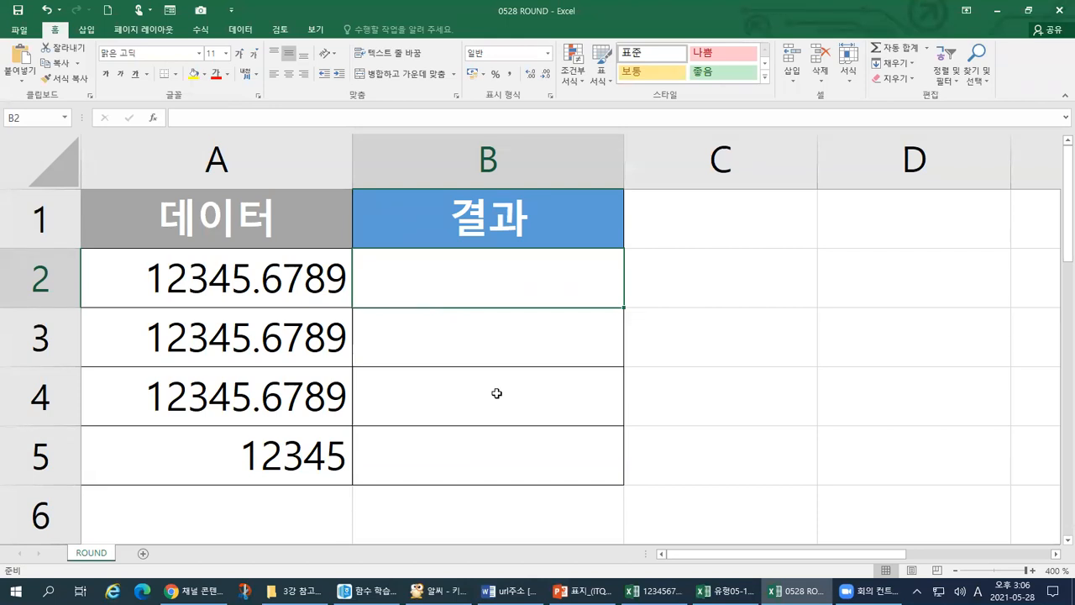
Step: Narrow column C to a width of about 0.92 and widen column D beyond its default width
left_click_drag(816, 150, 653, 160)
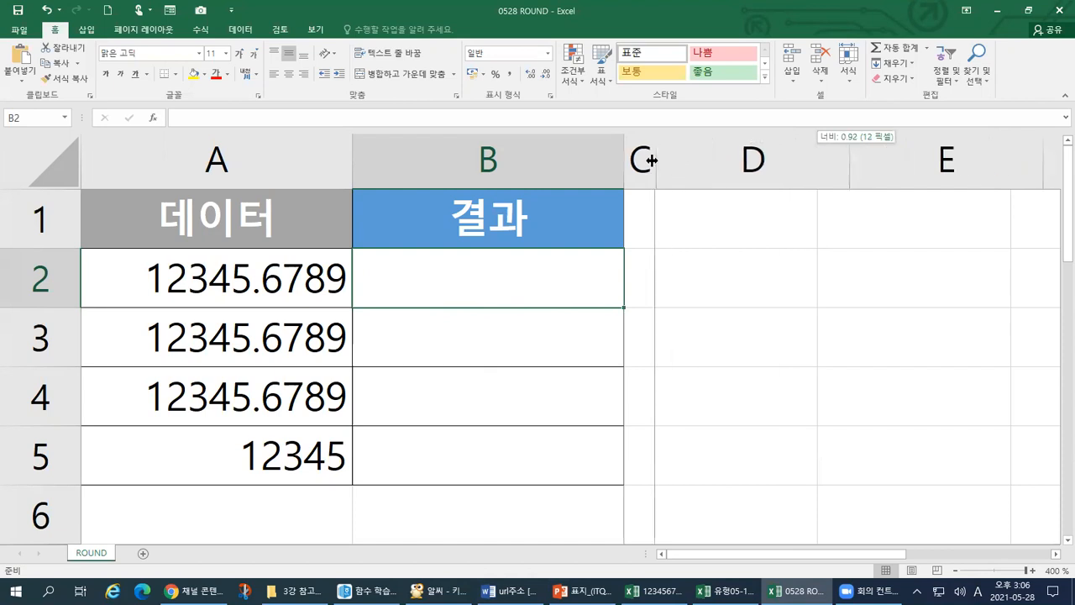
left_click(777, 211)
left_click_drag(848, 160, 922, 160)
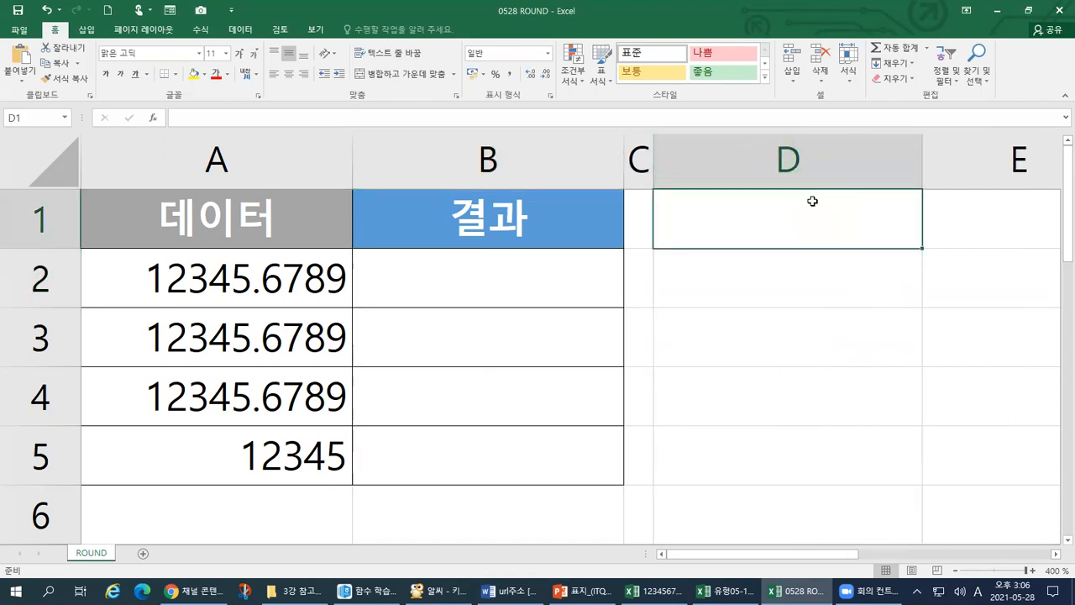
type("GKATNTL")
key("BackSpace")
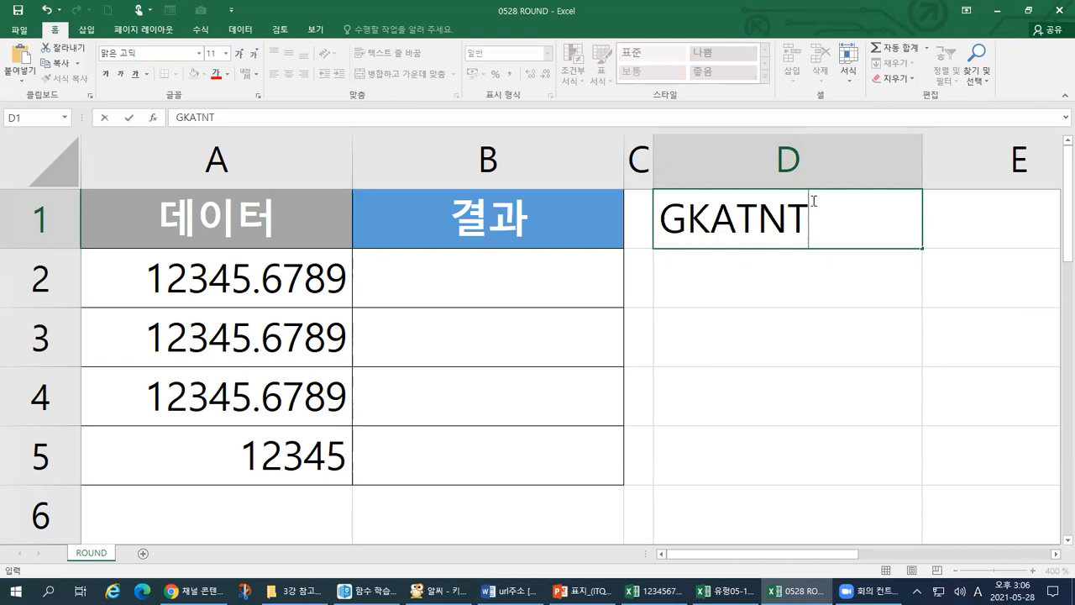
key("BackSpace")
key("BackSpace")
key("BackSpace")
key("BackSpace")
key("BackSpace")
key("BackSpace")
Step: Enter the Korean heading 함수식 in cell D1
key("Hangul")
type("함숫")
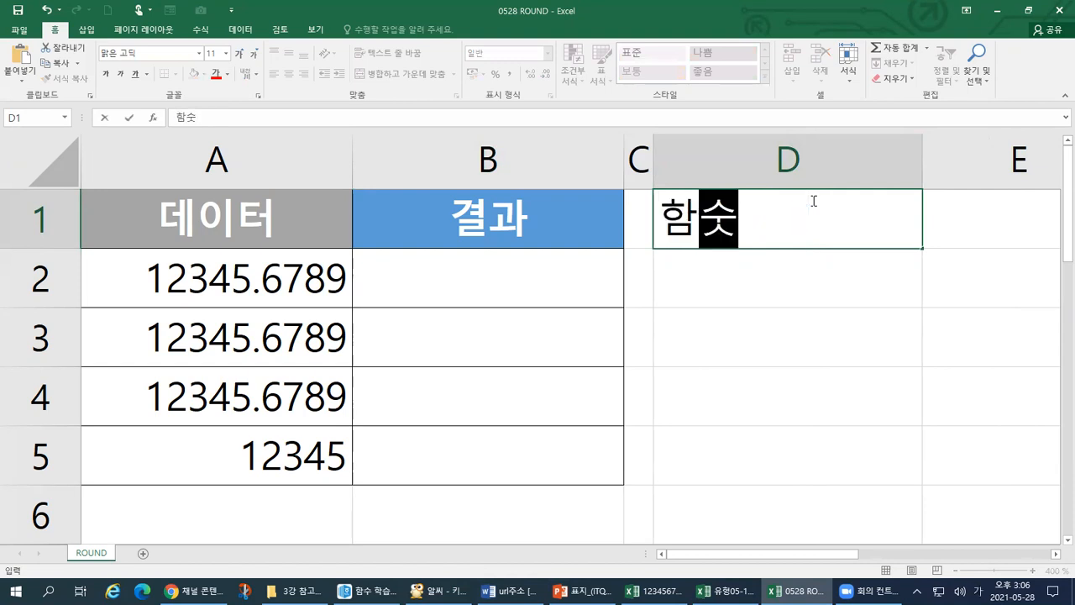
type("식")
key("Return")
Step: Centre the 함수식 heading in D1 horizontally and fill the cell with light green
left_click(812, 200)
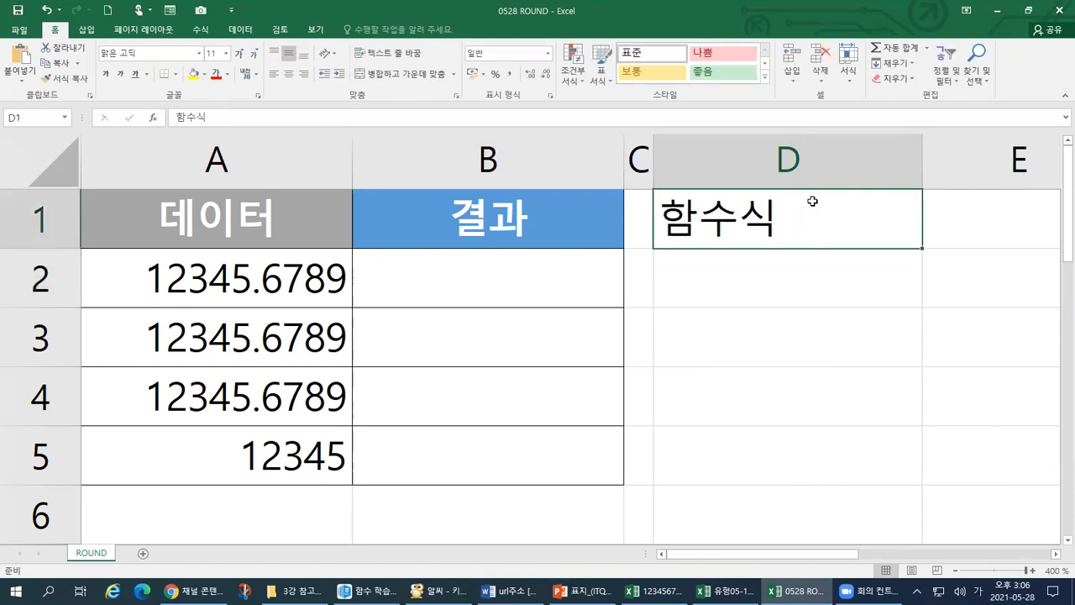
left_click(288, 74)
left_click(203, 75)
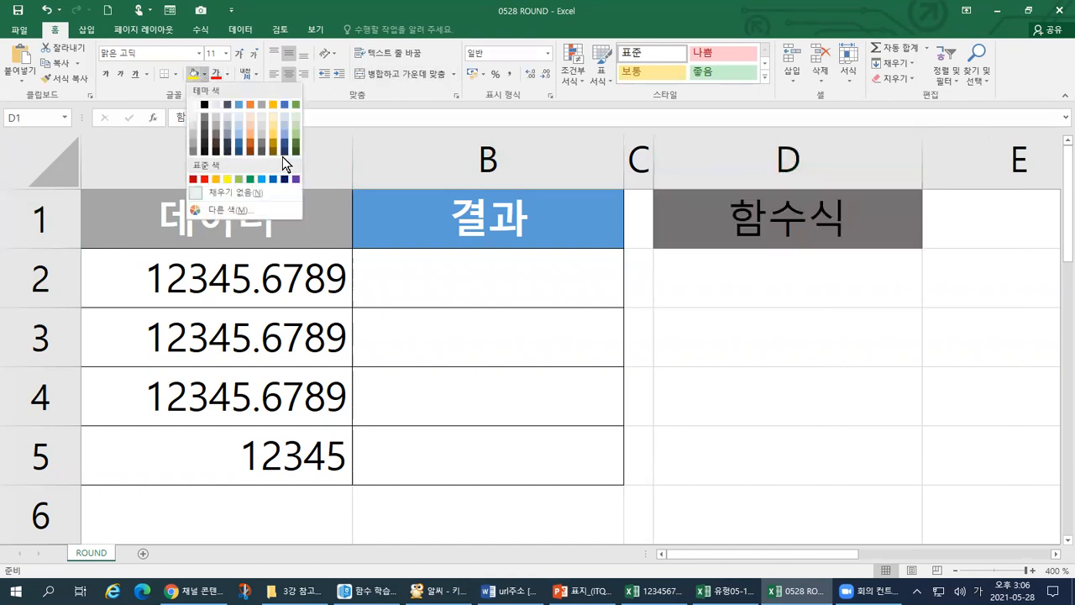
left_click(295, 131)
Step: Apply all borders to D1:D5 and widen column D further to make room for a formula
left_click_drag(775, 239, 818, 456)
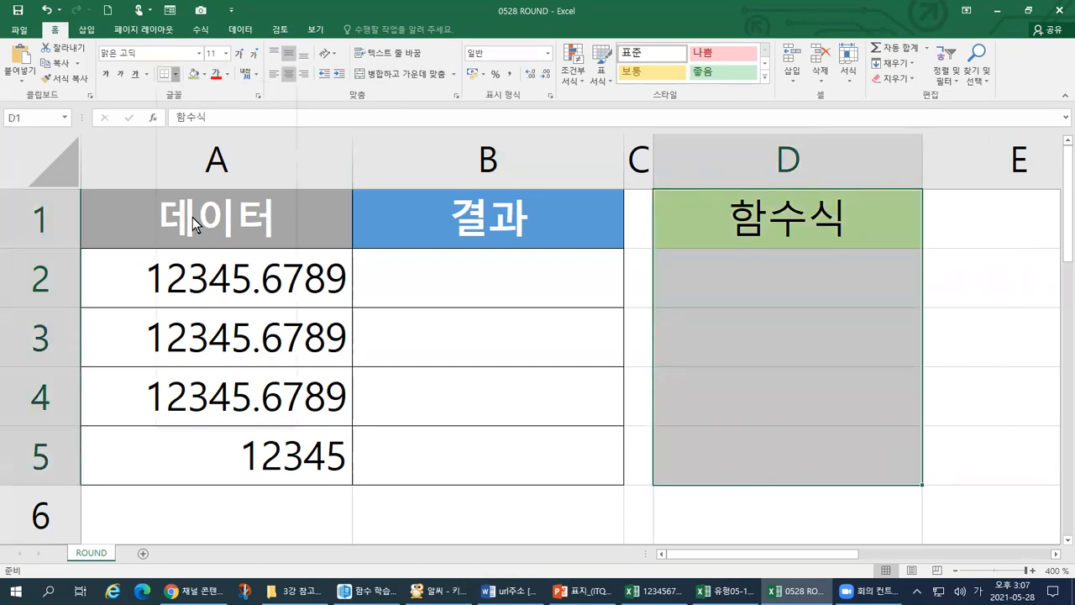
left_click(173, 74)
left_click(183, 188)
left_click(820, 291)
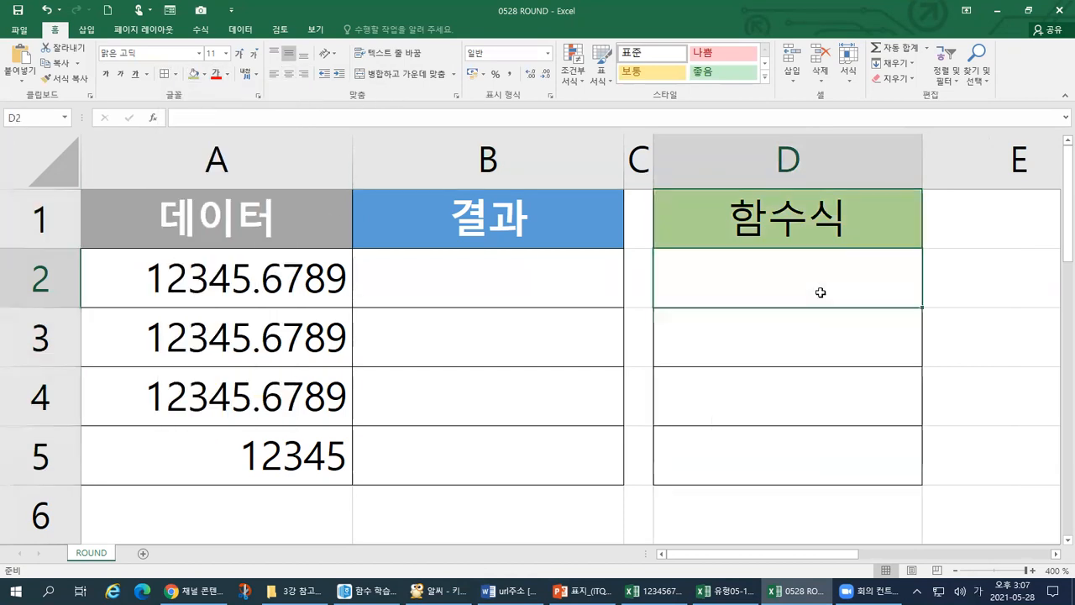
left_click_drag(921, 160, 1054, 160)
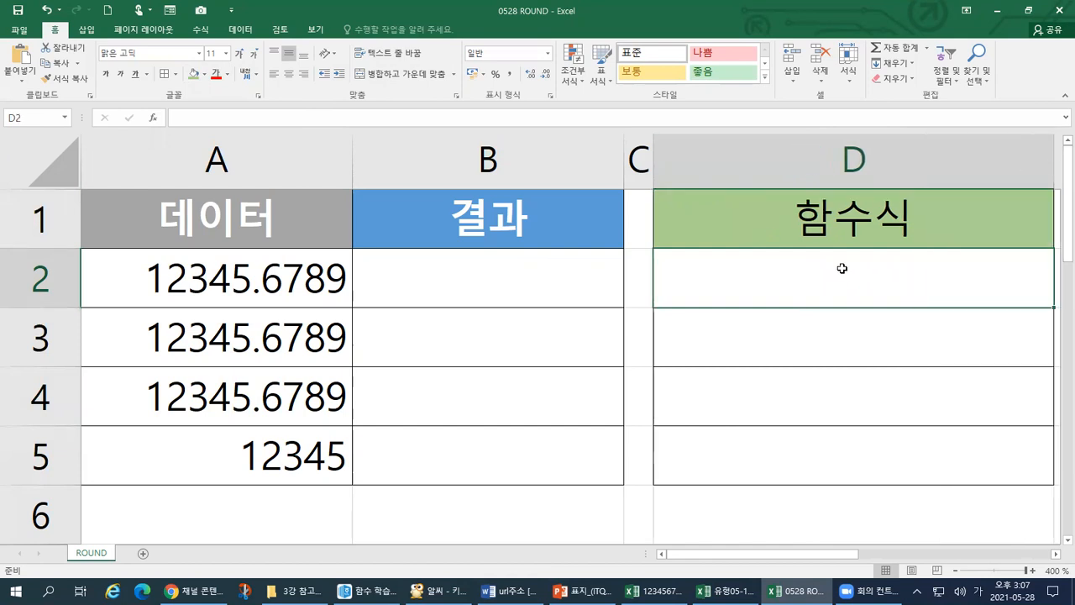
Step: Enter the formula =ROUND(A2,3) in cell D2, keeping that cell selected
double_click(702, 279)
type("=개ㅕㅜㅇ")
key("BackSpace")
key("BackSpace")
key("BackSpace")
key("BackSpace")
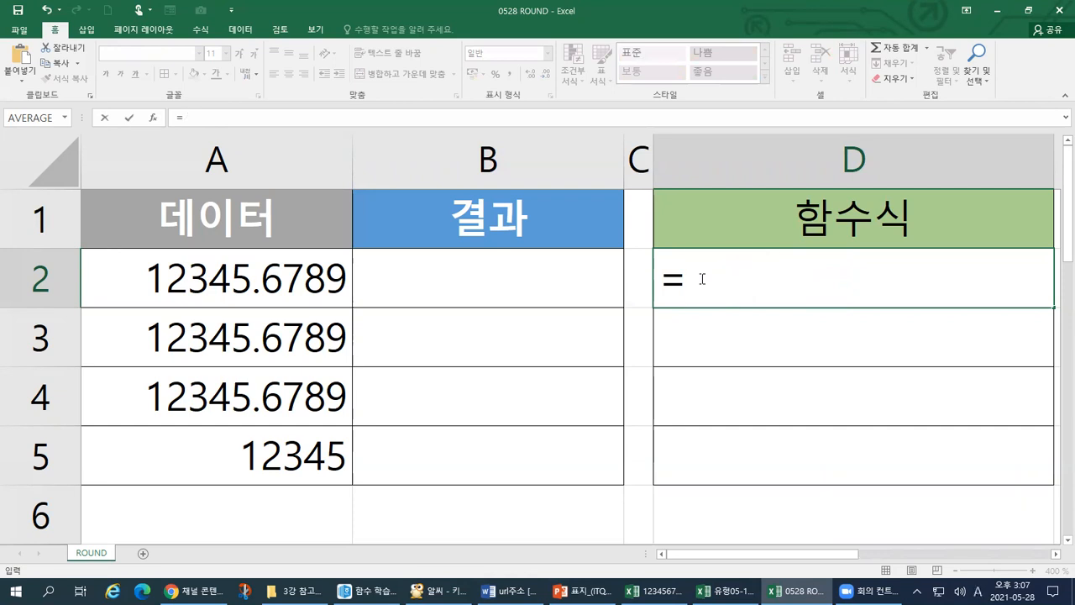
type("ROUND(")
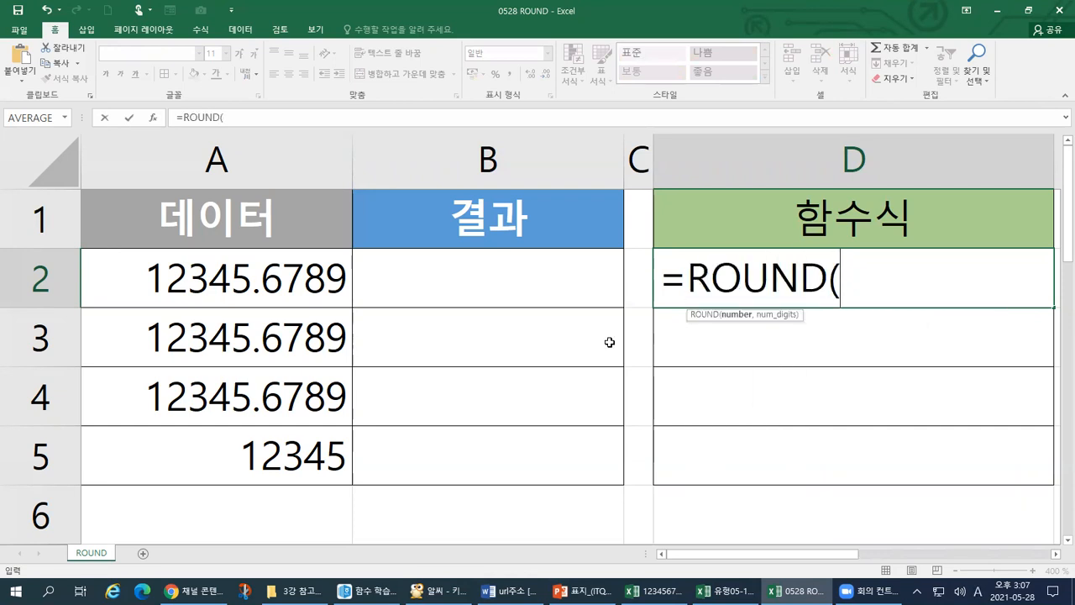
left_click(187, 291)
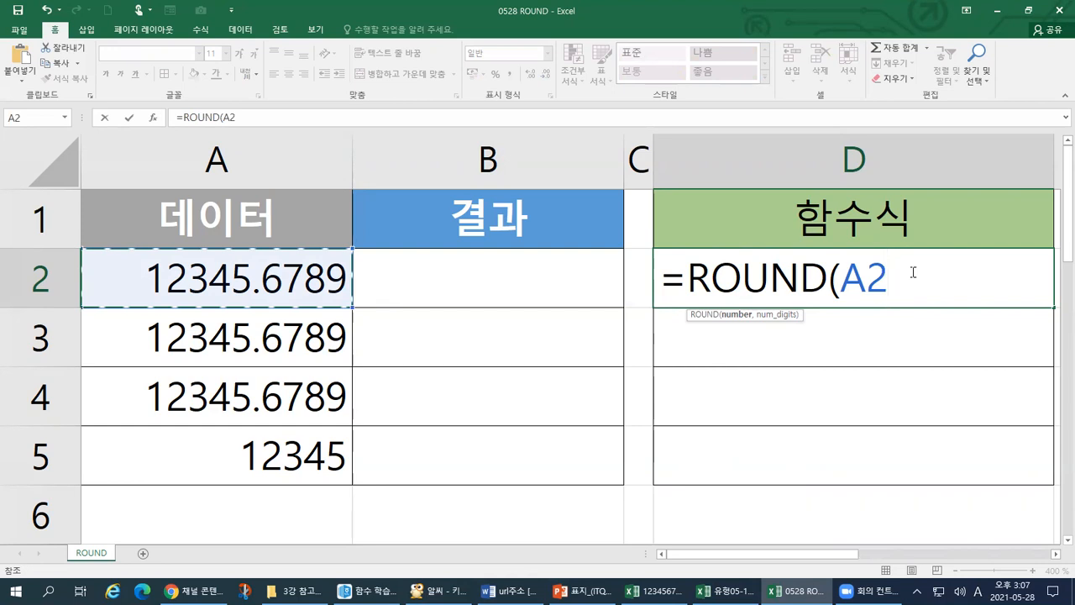
type(",")
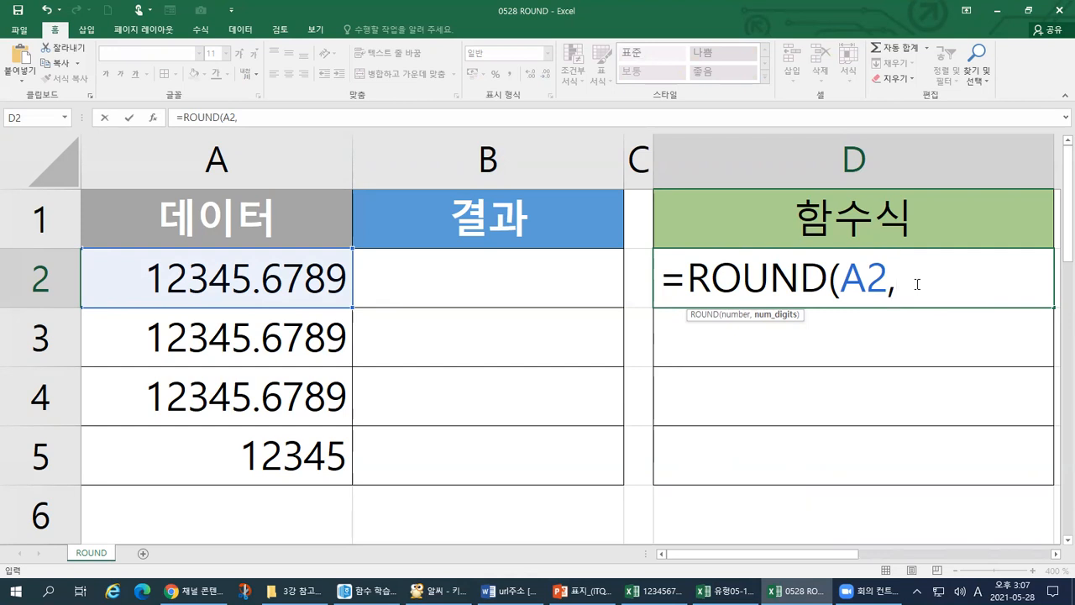
type("3)")
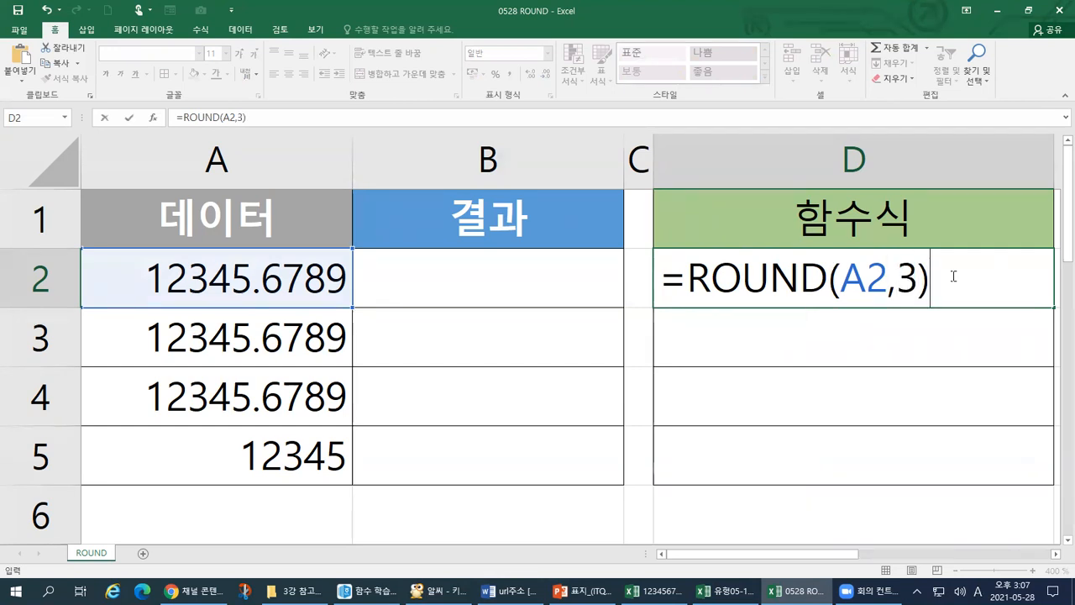
key("ctrl+Return")
Step: Open the ROUND formula in D2 for editing and select its whole text for viewing
key("shift+Home")
double_click(953, 274)
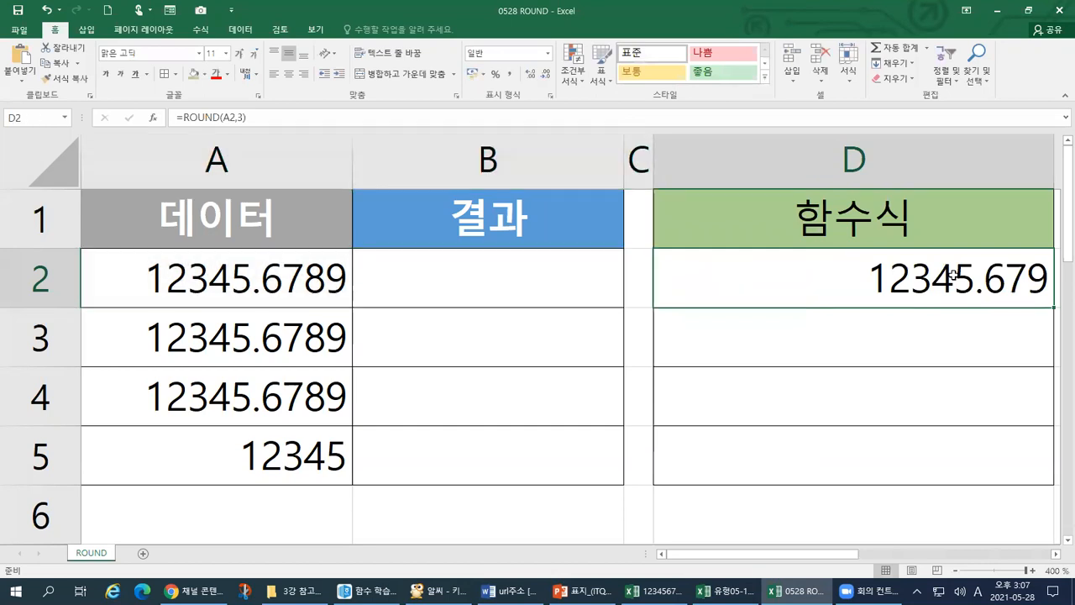
key("shift+Home")
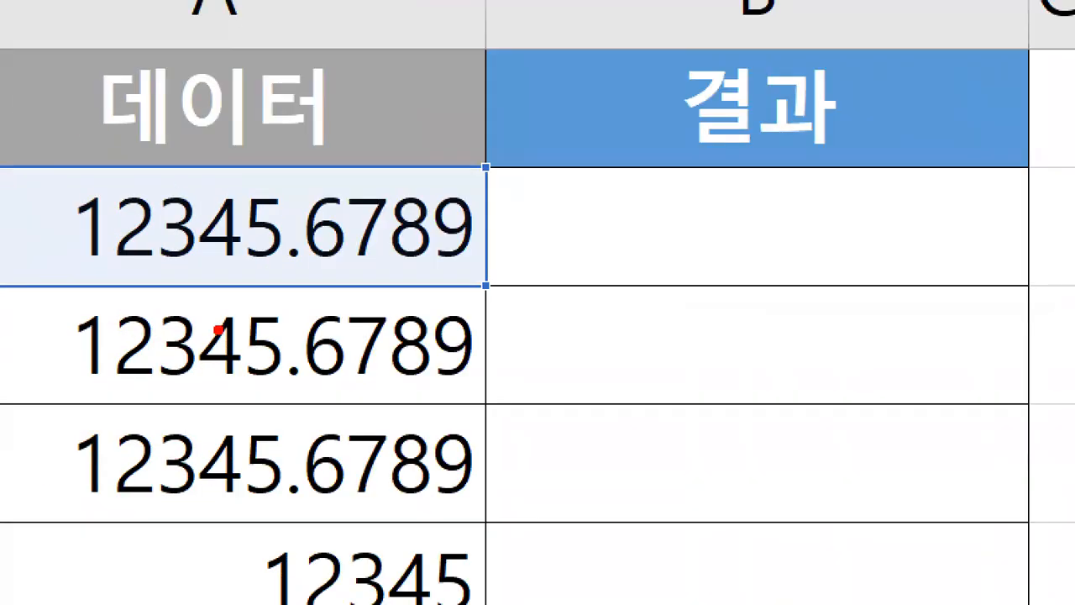
Step: Annotate A2 in red: underline its integer and decimal parts, write 3 above, circle 6, 7 and 8, and strike the 9
left_click_drag(63, 273, 275, 272)
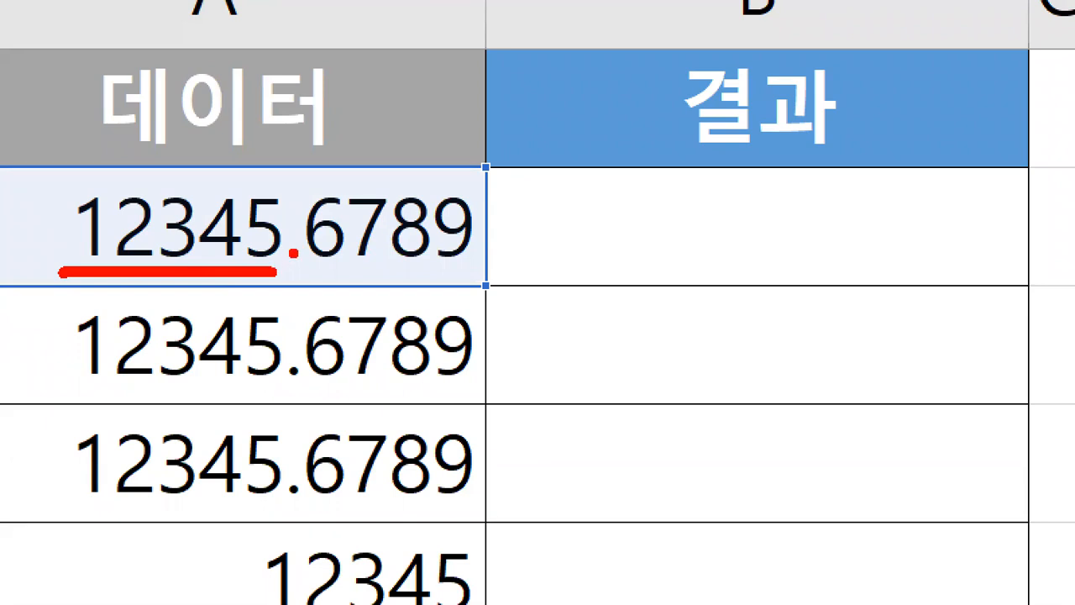
left_click_drag(309, 269, 472, 269)
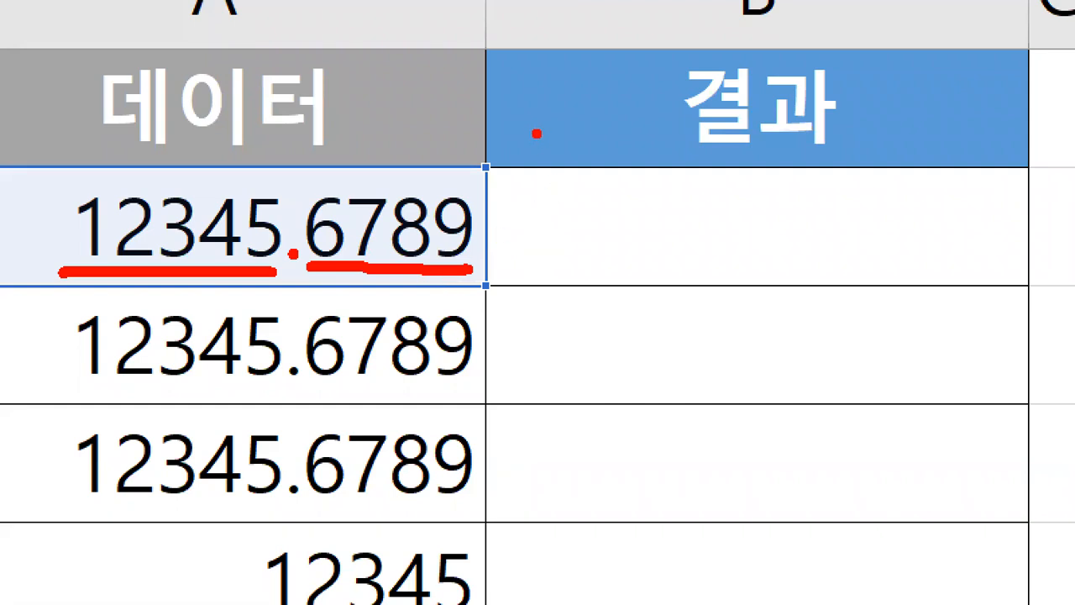
mouse_move(426, 58)
left_mouse_down()
mouse_move(431, 137)
mouse_move(420, 134)
left_mouse_up()
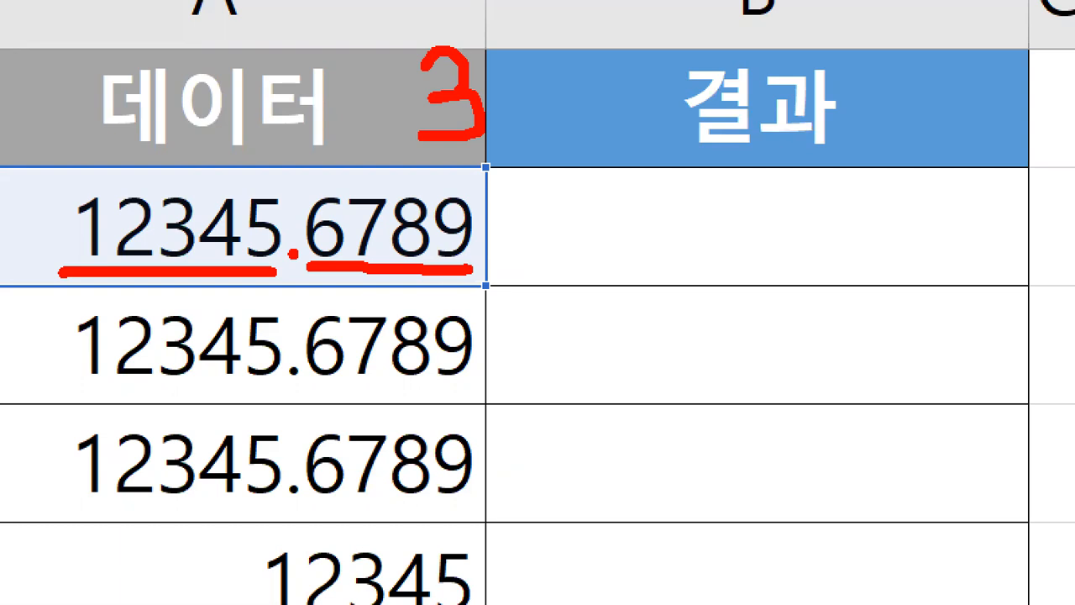
mouse_move(341, 274)
left_mouse_down()
mouse_move(303, 211)
mouse_move(338, 183)
mouse_move(343, 260)
mouse_move(334, 223)
mouse_move(392, 178)
mouse_move(359, 277)
left_mouse_up()
mouse_move(424, 262)
left_mouse_down()
mouse_move(395, 248)
mouse_move(428, 177)
mouse_move(403, 278)
left_mouse_up()
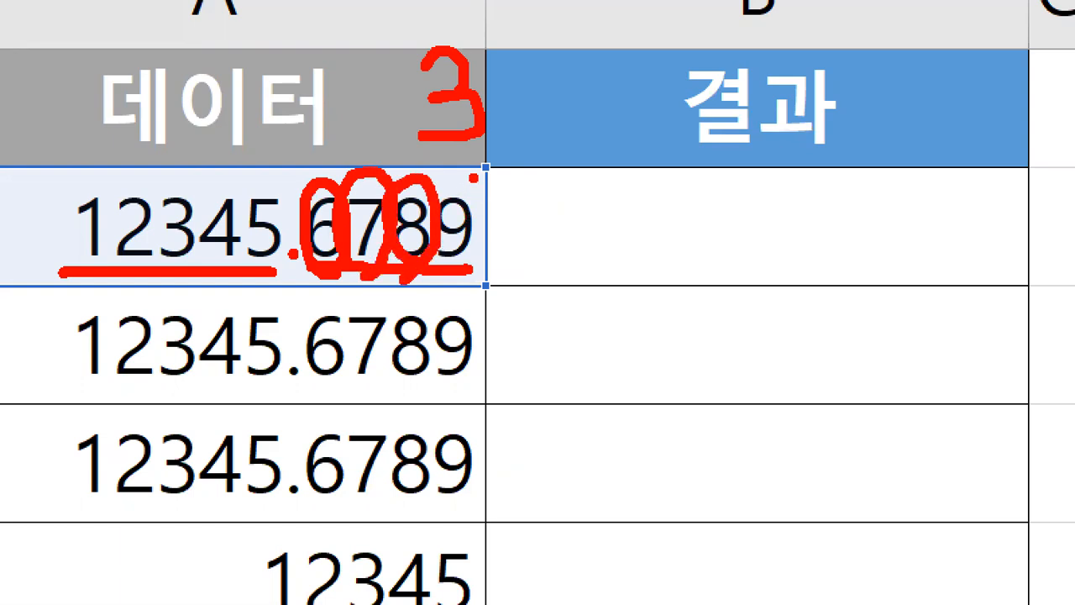
left_click_drag(473, 178, 448, 257)
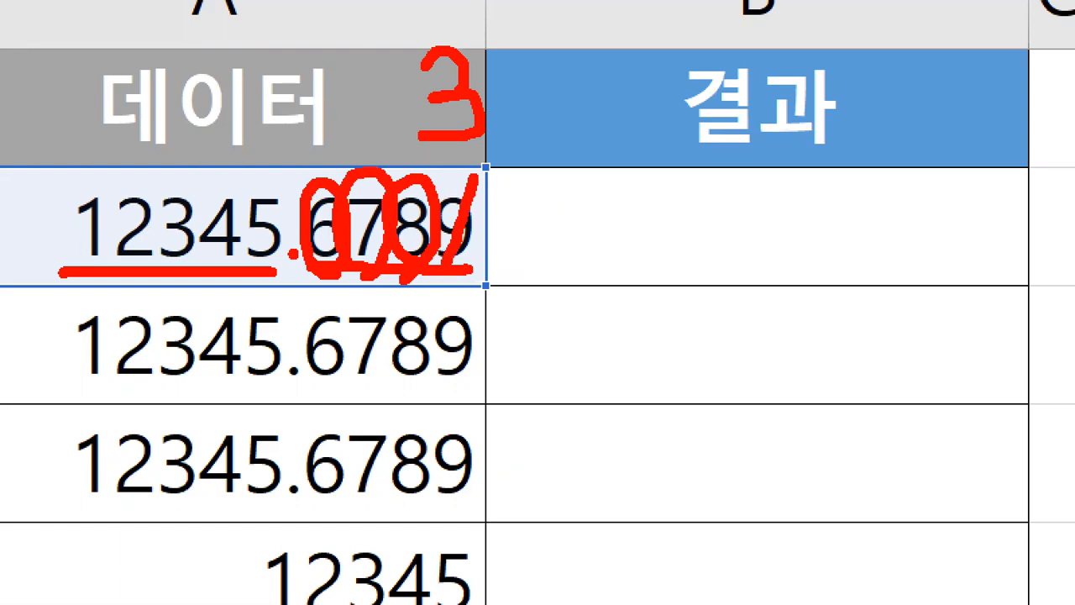
Step: Write the comparison 9 > 5 in red beside A2, and leave the screen annotation
mouse_move(564, 176)
left_mouse_down()
mouse_move(542, 191)
mouse_move(562, 188)
mouse_move(556, 249)
left_mouse_up()
mouse_move(651, 173)
left_mouse_down()
mouse_move(643, 245)
mouse_move(690, 191)
mouse_move(704, 193)
left_mouse_up()
mouse_move(578, 151)
left_mouse_down()
mouse_move(644, 203)
mouse_move(567, 273)
left_mouse_up()
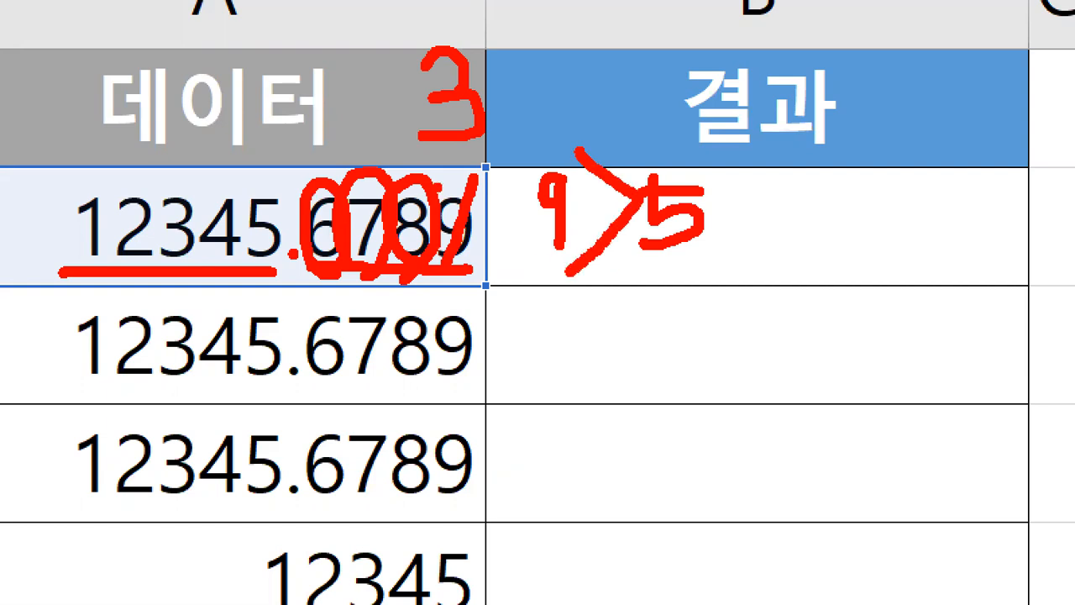
key("Escape")
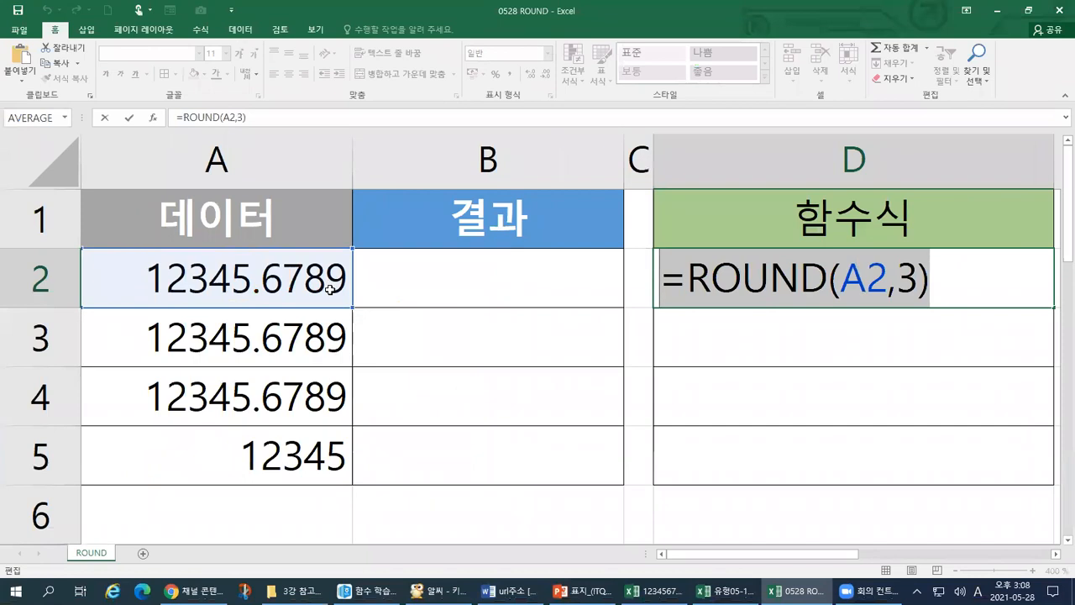
Step: In a new zoomed annotation, circle A2's last digit 9, draw an arrow to the 8, and write 9 over the 8
key("ctrl+1")
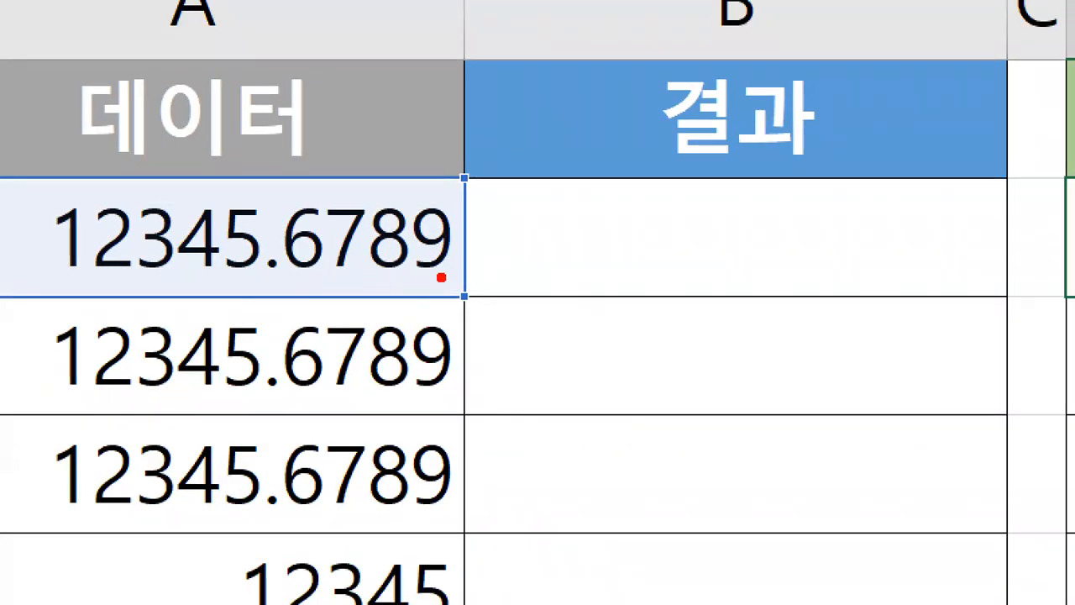
mouse_move(443, 262)
left_mouse_down()
mouse_move(413, 269)
mouse_move(438, 201)
mouse_move(445, 267)
left_mouse_up()
mouse_move(425, 206)
left_mouse_down()
mouse_move(395, 156)
mouse_move(384, 184)
mouse_move(358, 179)
mouse_move(382, 200)
left_mouse_up()
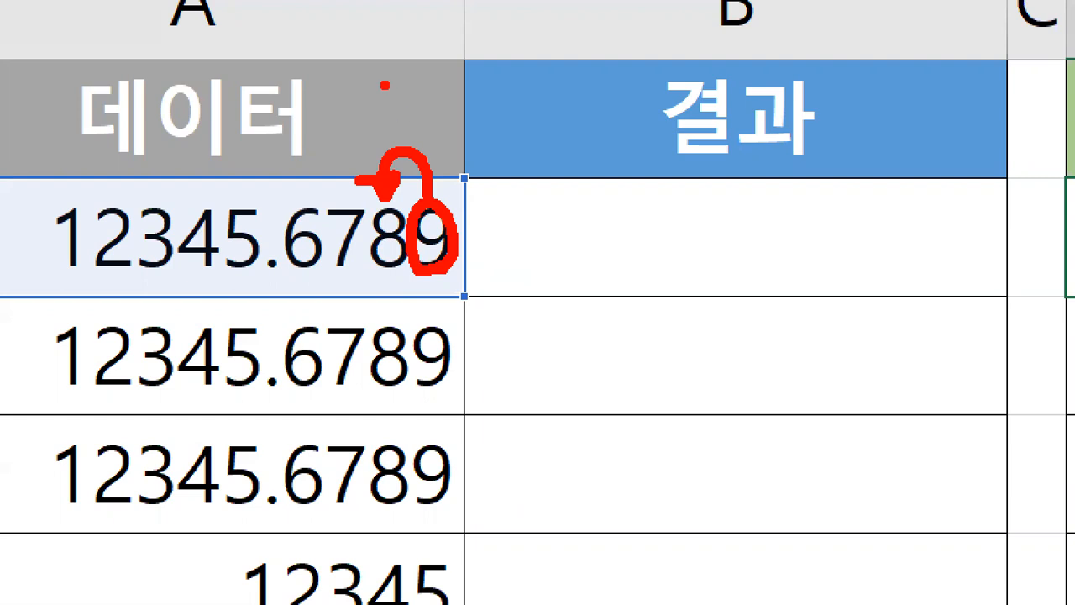
mouse_move(361, 206)
left_mouse_down()
mouse_move(400, 208)
mouse_move(376, 277)
left_mouse_up()
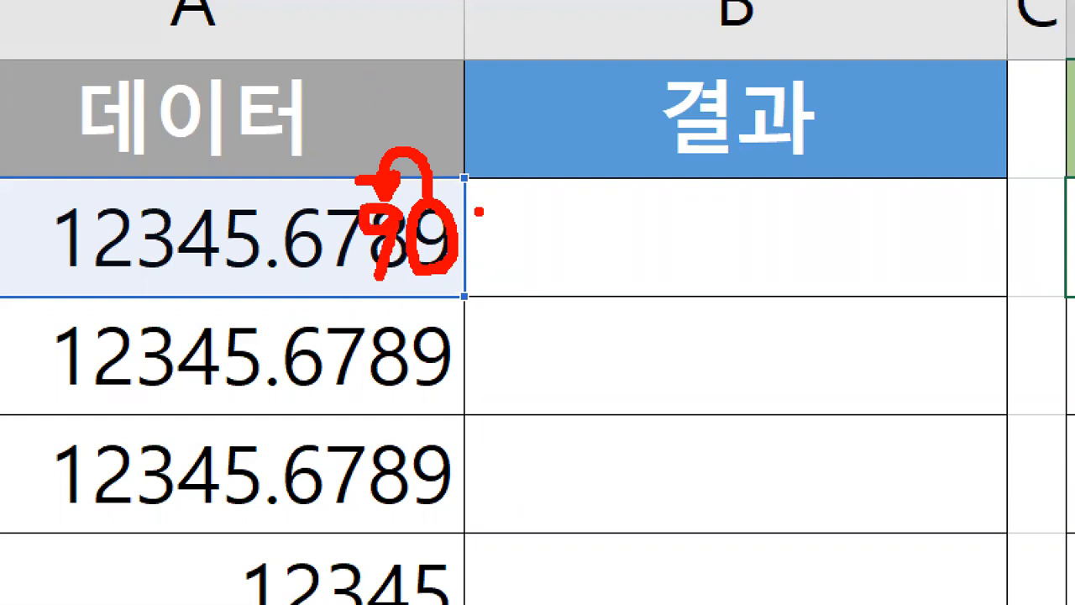
Step: Handwrite the rounded number over B2 in red as a 1, a line for the remaining integer digits, and .679
left_click_drag(532, 211, 535, 270)
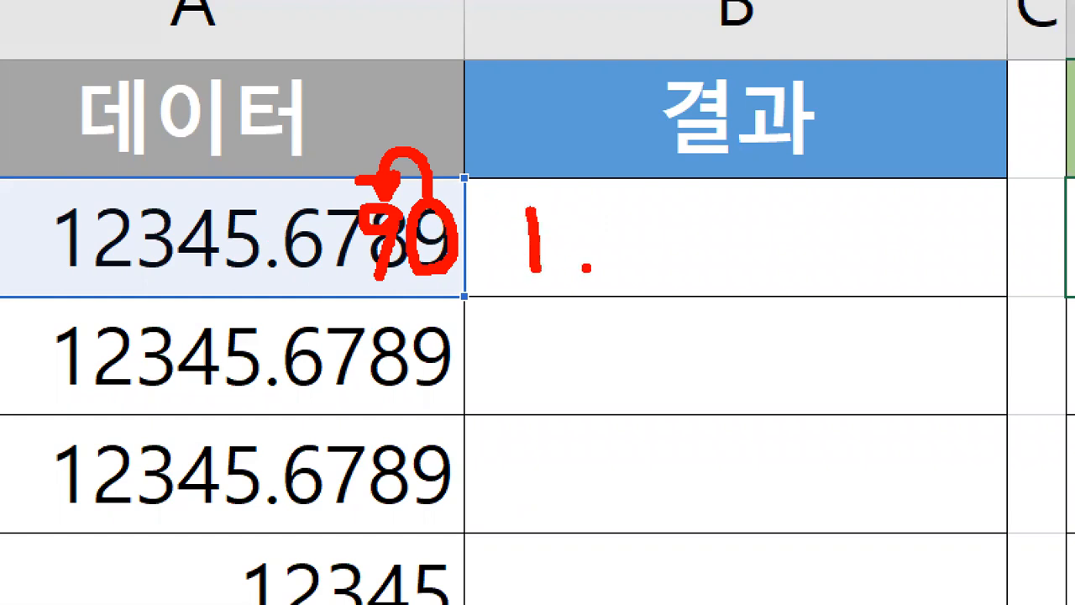
left_click_drag(631, 266, 753, 266)
left_click(785, 267)
mouse_move(820, 200)
left_mouse_down()
mouse_move(821, 261)
mouse_move(830, 252)
left_mouse_up()
mouse_move(858, 200)
left_mouse_down()
mouse_move(857, 252)
mouse_move(882, 205)
mouse_move(887, 276)
left_mouse_up()
mouse_move(924, 185)
left_mouse_down()
mouse_move(915, 220)
mouse_move(927, 245)
mouse_move(914, 287)
left_mouse_up()
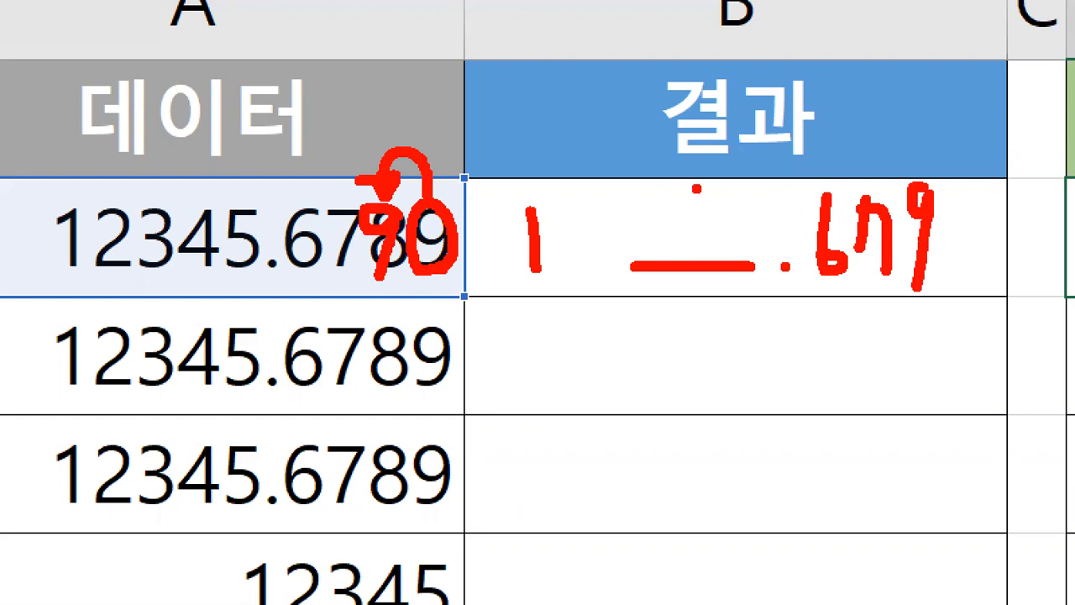
Step: Scribble out the circled 9 in A2 and draw a crossed-out fourth decimal digit after the handwritten .679
left_click_drag(418, 213, 446, 262)
mouse_move(966, 206)
left_mouse_down()
mouse_move(958, 267)
mouse_move(967, 205)
mouse_move(963, 254)
left_mouse_up()
left_click_drag(1014, 220, 949, 313)
Step: Sketch the digits 8 and 9 above the handwritten decimals, with an arrow carrying the 9 over to the 8
mouse_move(895, 102)
left_mouse_down()
mouse_move(882, 143)
mouse_move(915, 159)
left_mouse_up()
mouse_move(971, 119)
left_mouse_down()
mouse_move(959, 118)
mouse_move(976, 193)
left_mouse_up()
mouse_move(973, 81)
left_mouse_down()
mouse_move(964, 70)
mouse_move(905, 74)
mouse_move(900, 84)
mouse_move(922, 66)
left_mouse_up()
left_click(945, 146)
left_click_drag(932, 152, 927, 178)
Step: Mark the handwritten decimals 6, 7 and 9 with dots underneath, and leave the screen annotation
left_click_drag(823, 280, 824, 299)
left_click(865, 284)
left_click_drag(908, 289, 914, 306)
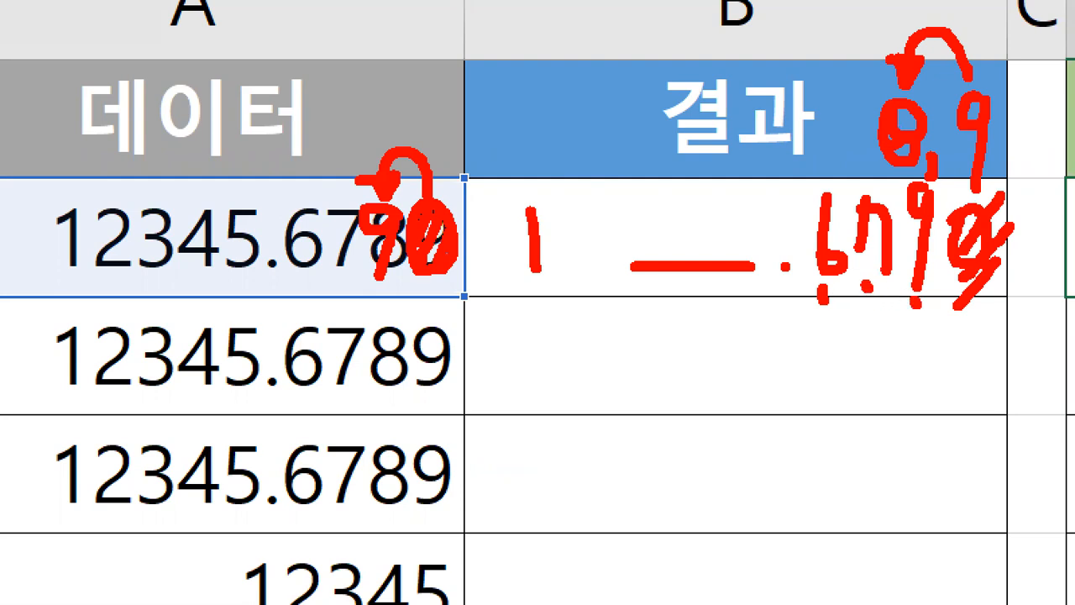
key("Escape")
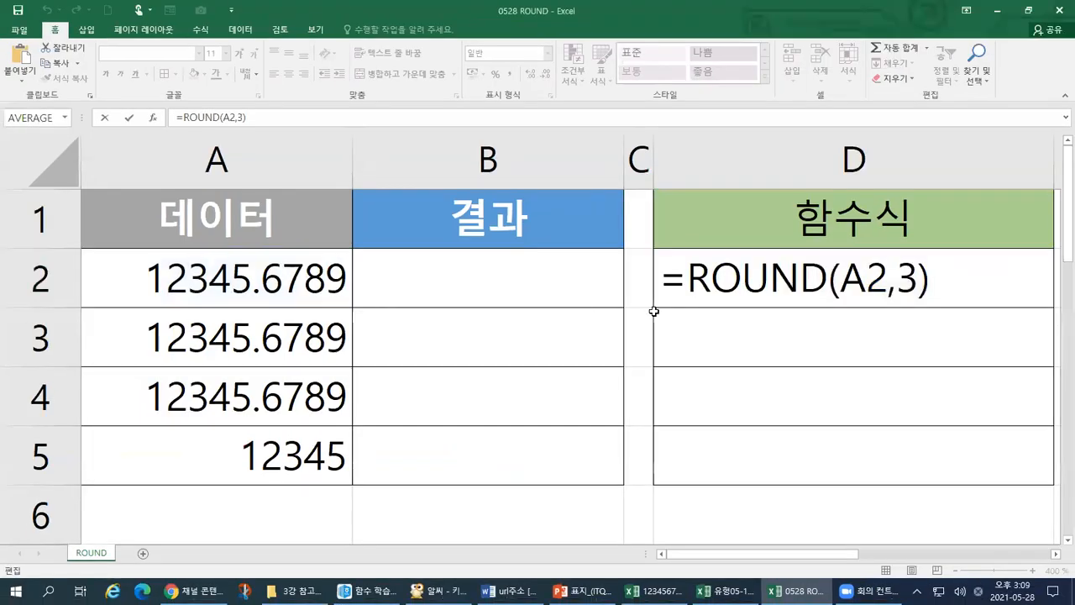
Step: Commit the =ROUND(A2,3) formula that is open for editing in D2
left_click(777, 292)
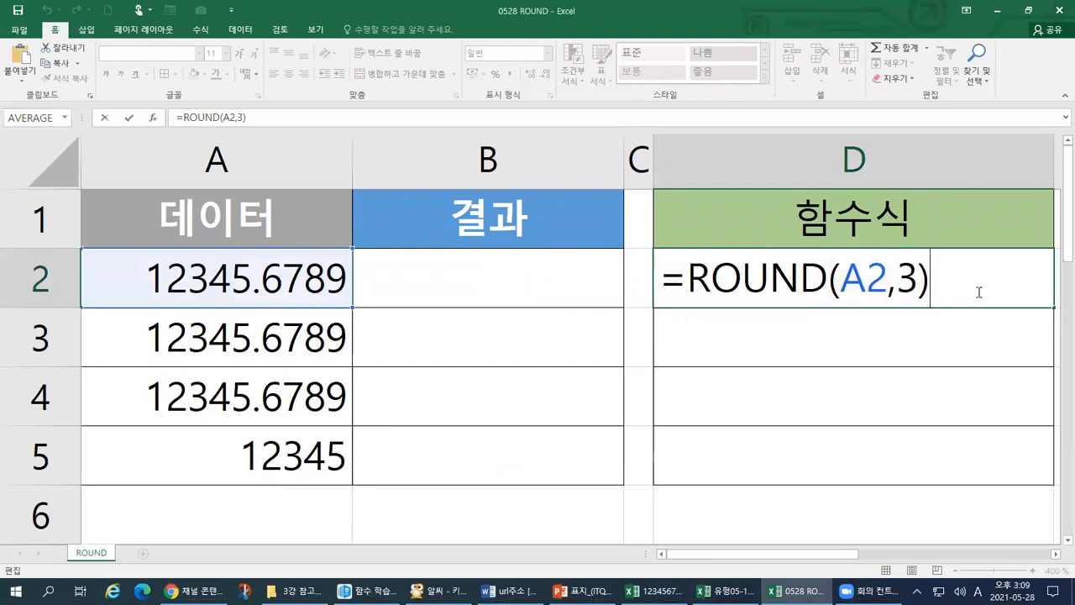
key("Return")
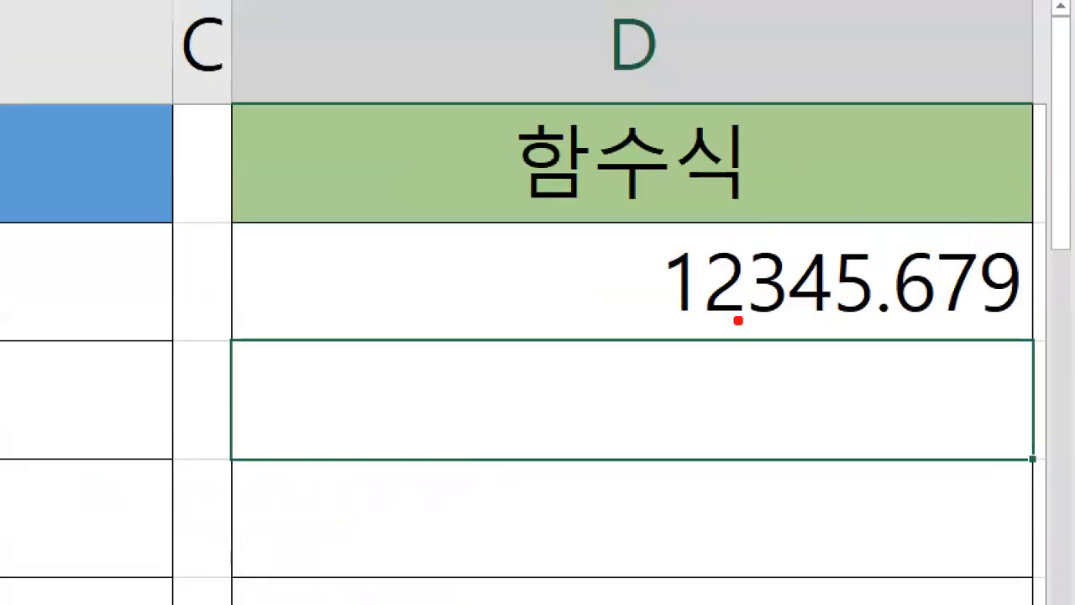
Step: Underline the integer part and decimals of the D2 result, mark its decimal point, and leave the screen annotation
left_click_drag(852, 304, 972, 301)
left_click(877, 326)
left_click_drag(913, 319, 1019, 317)
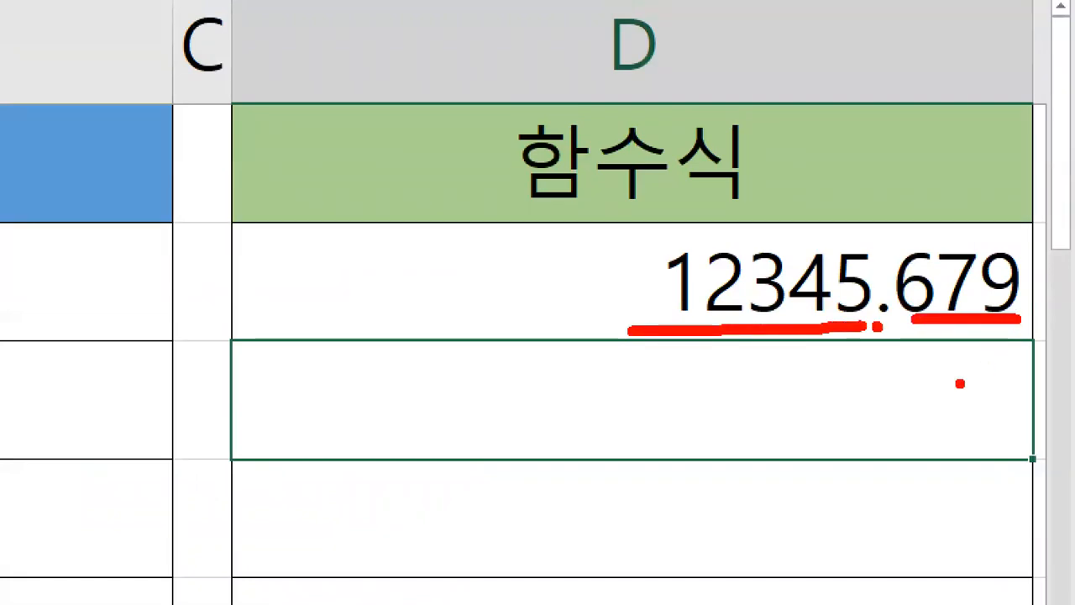
key("Escape")
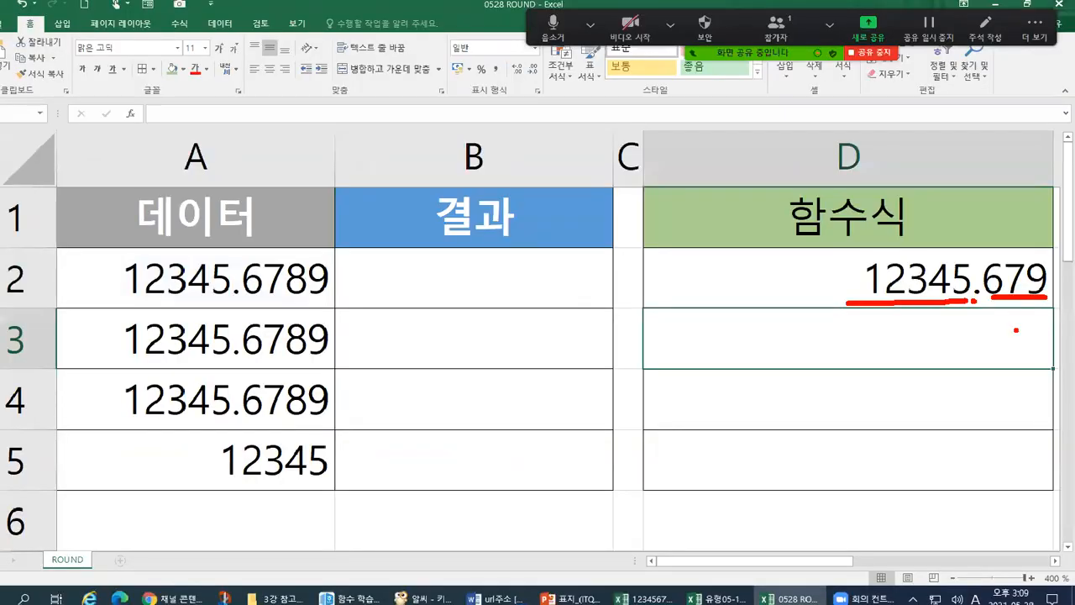
Step: Copy the formula =ROUND(A2,3) from inside D2, and enclose the original in double quotes so D2 holds it as text
left_click(522, 272)
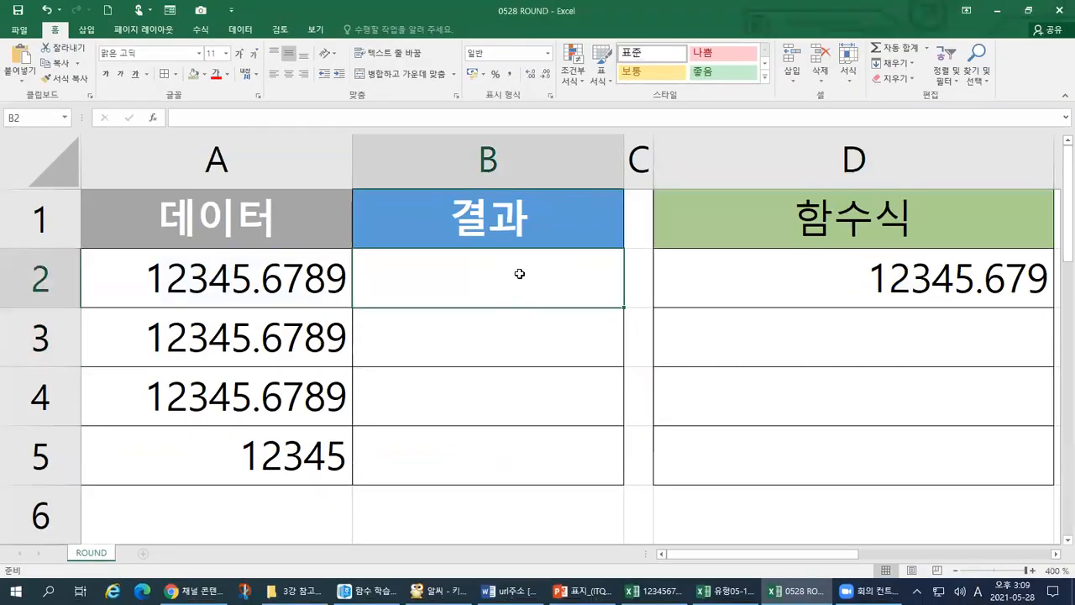
double_click(820, 281)
left_click_drag(971, 283, 567, 279)
key("ctrl+c")
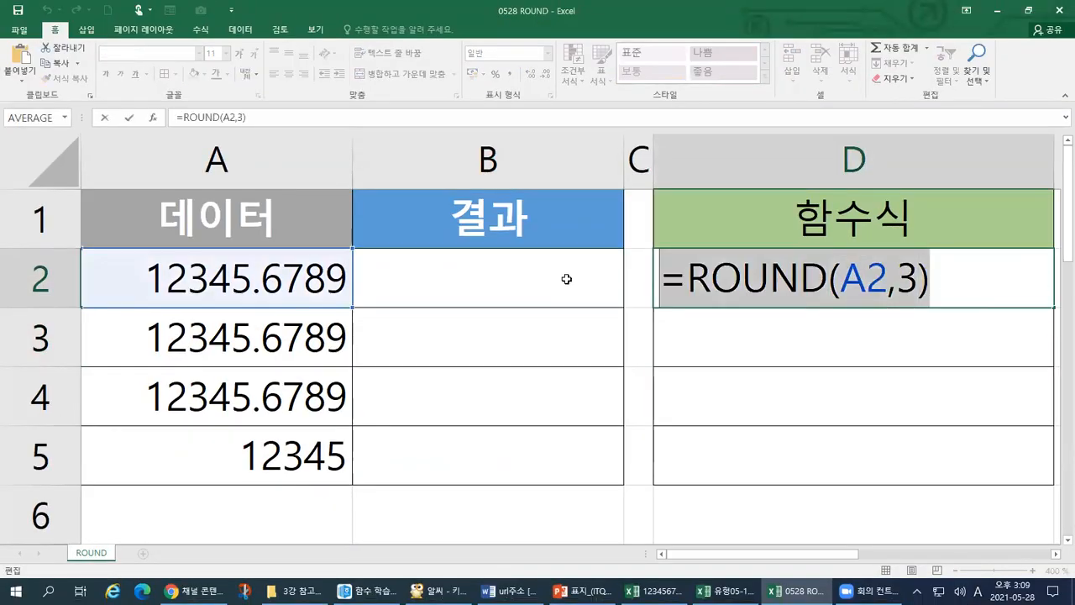
left_click(967, 279)
type("\"")
key("Home")
type("\"")
key("Return")
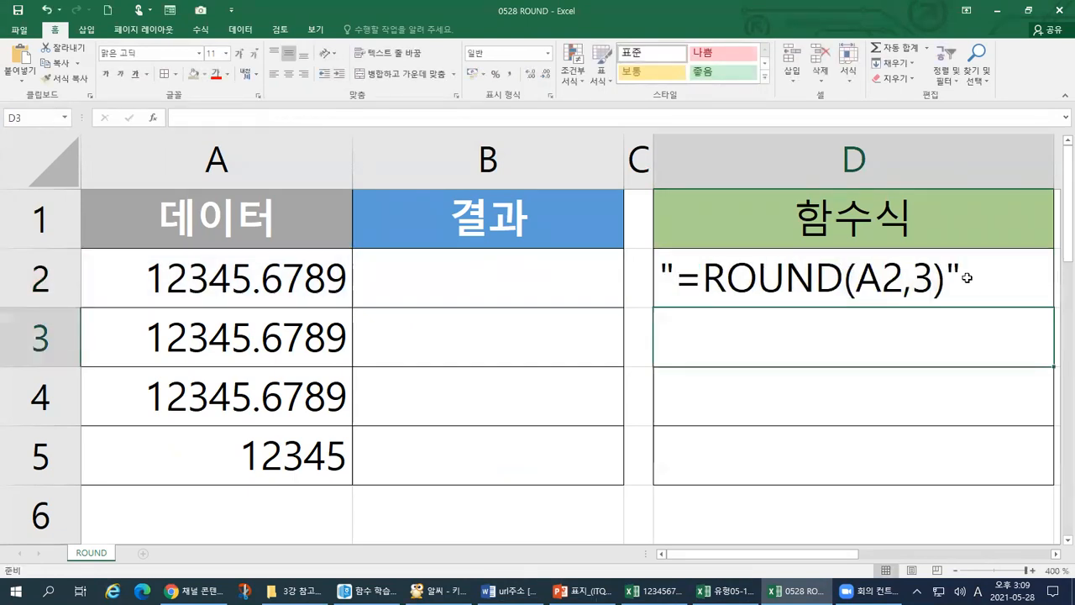
Step: Paste the copied =ROUND(A2,3) formula into B2 and compare it with the formula text in D2
left_click(617, 273)
key("ctrl+v")
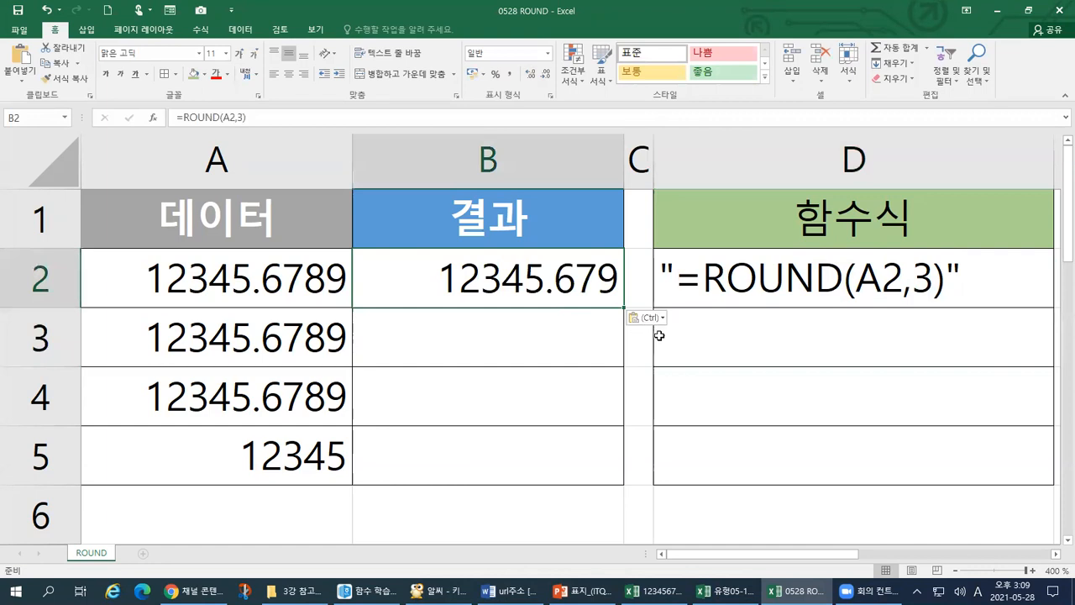
left_click(879, 296)
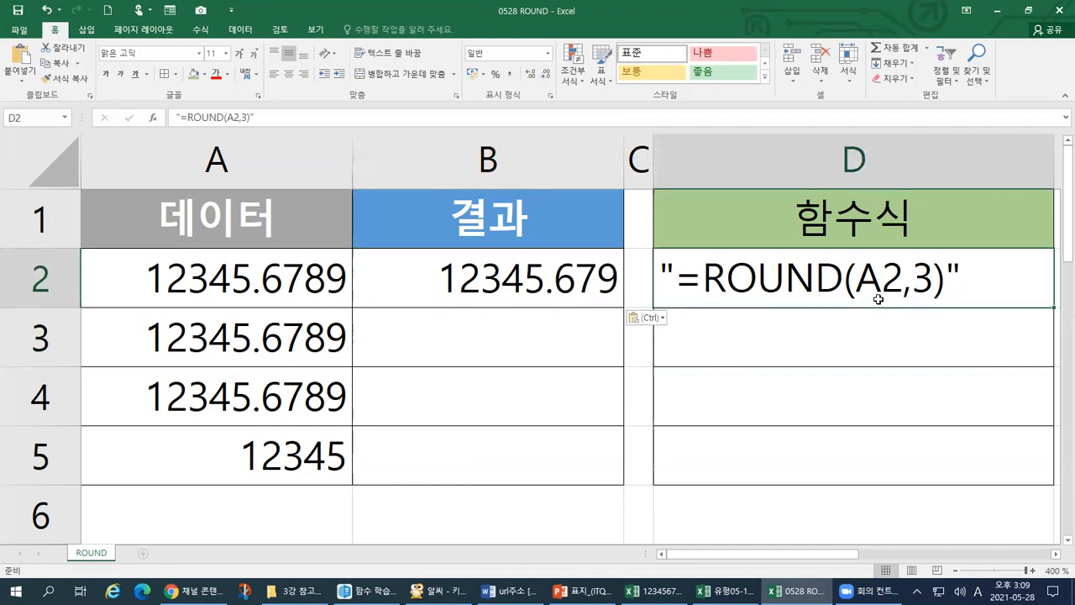
left_click(504, 291)
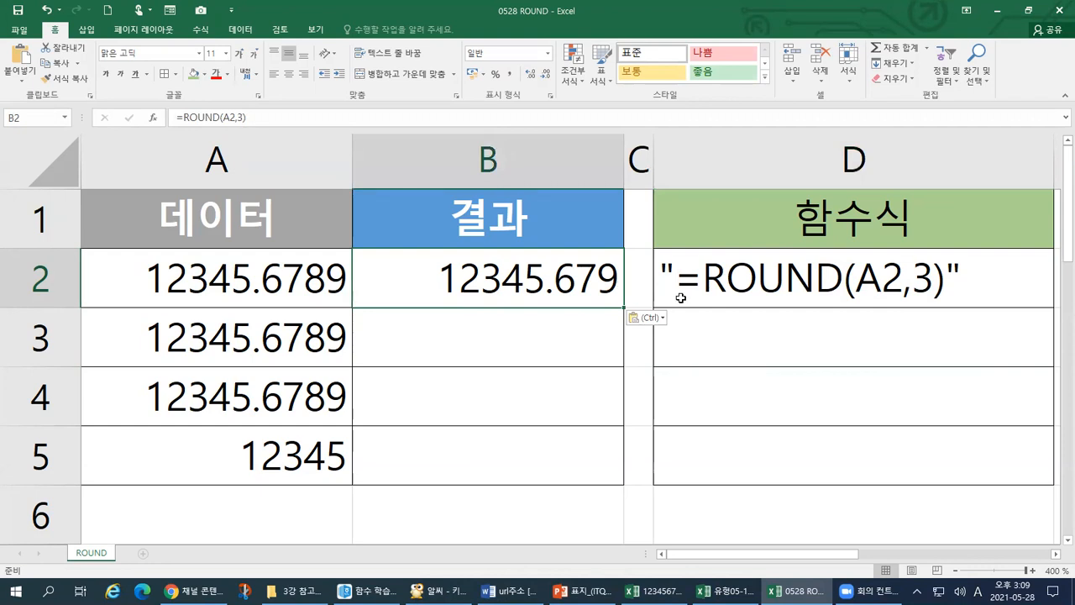
Step: Enter the quoted text "=ROUND(A2,3)" in D3, accepting the suggested completion
left_click(741, 326)
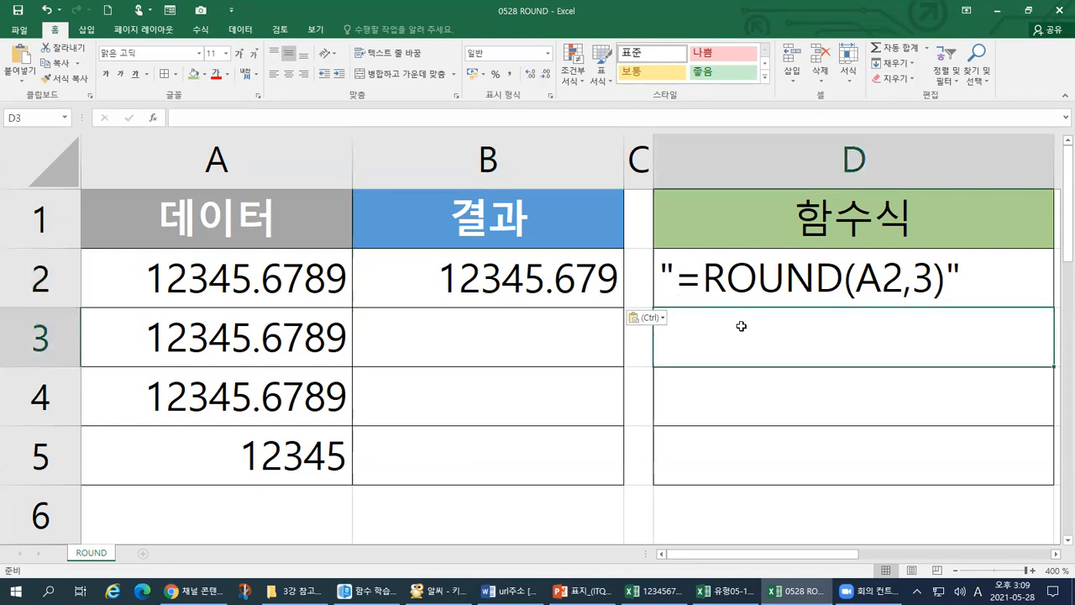
type("\"")
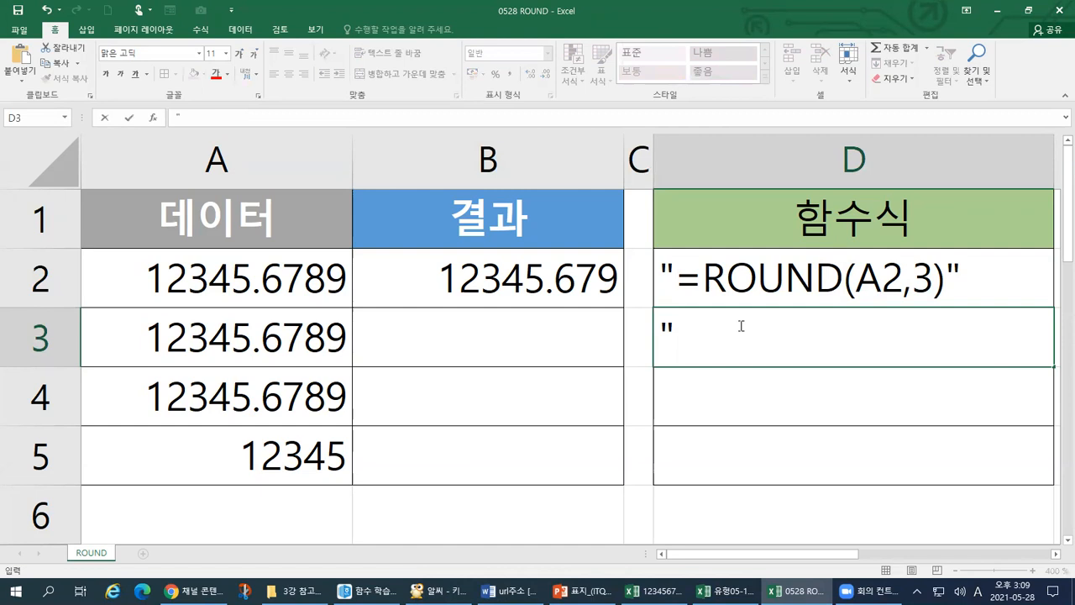
type("=OURN")
key("BackSpace")
key("BackSpace")
key("BackSpace")
key("BackSpace")
type("ROU")
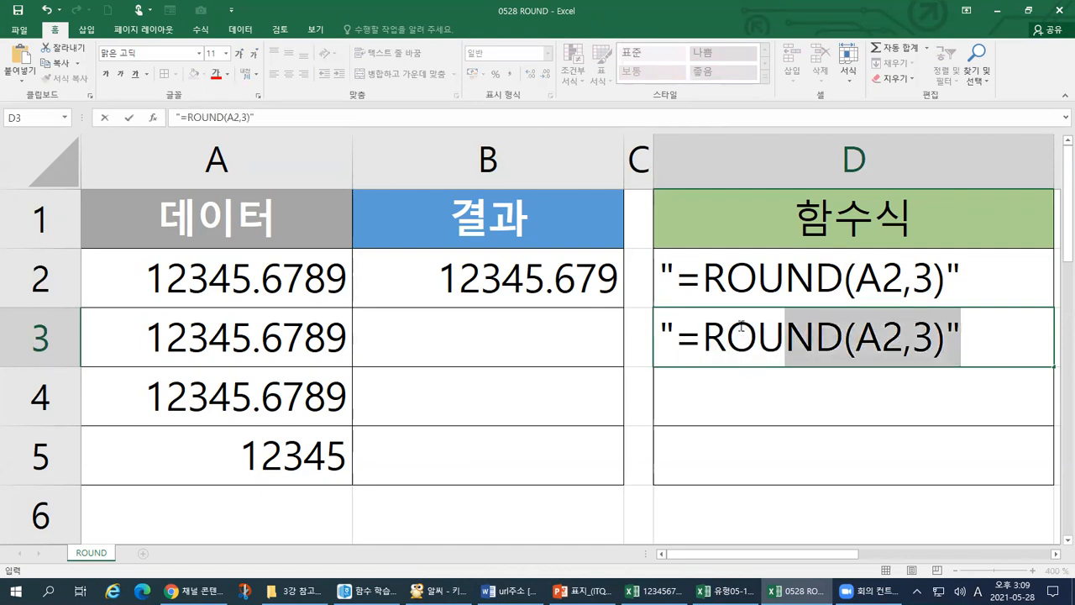
key("Tab")
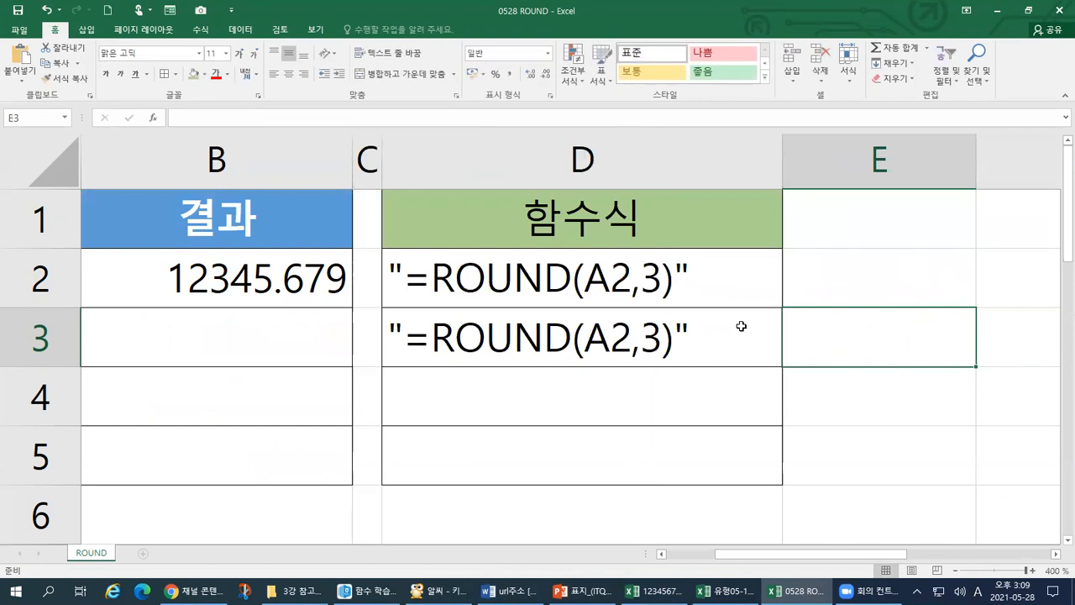
Step: Remove the arguments A2,3 and both quotation marks from the D3 entry, leaving =ROUND() open for editing
left_click(698, 338)
scroll(687, 532, "left", 3)
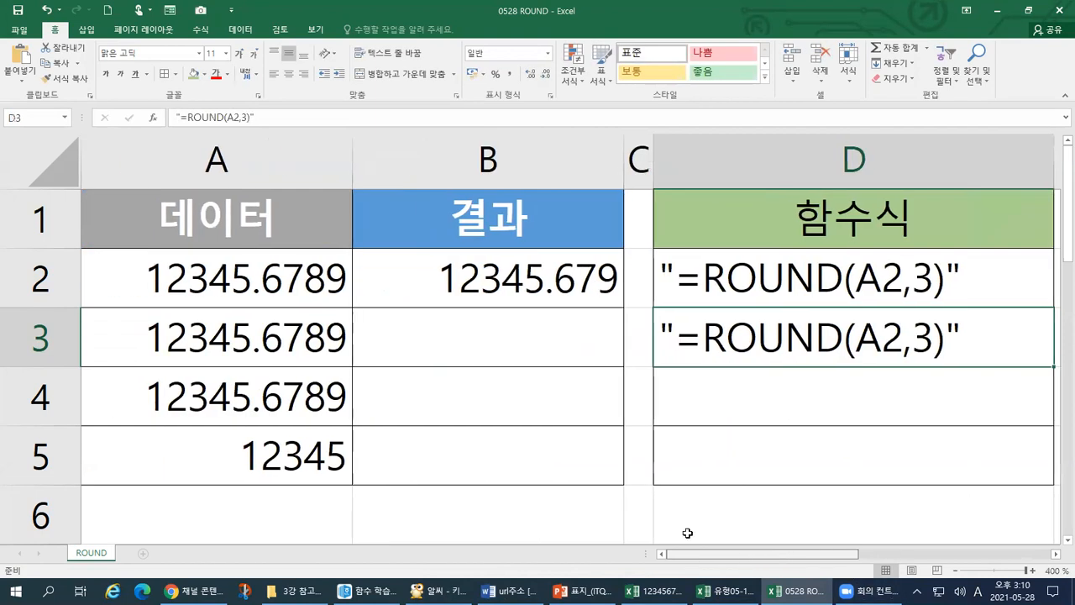
double_click(882, 338)
left_click_drag(855, 339, 924, 338)
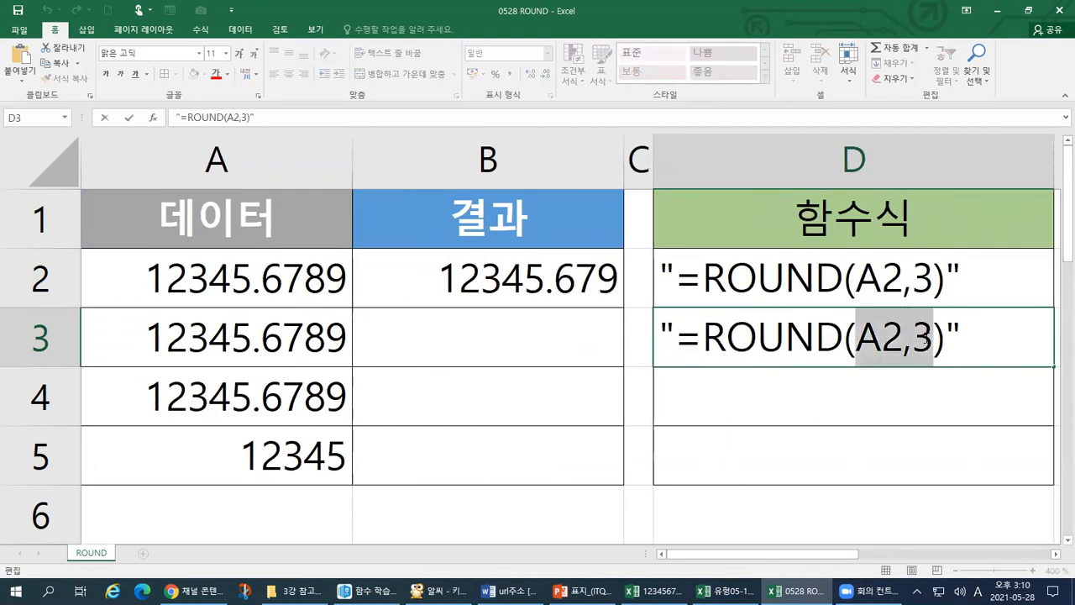
key("Delete")
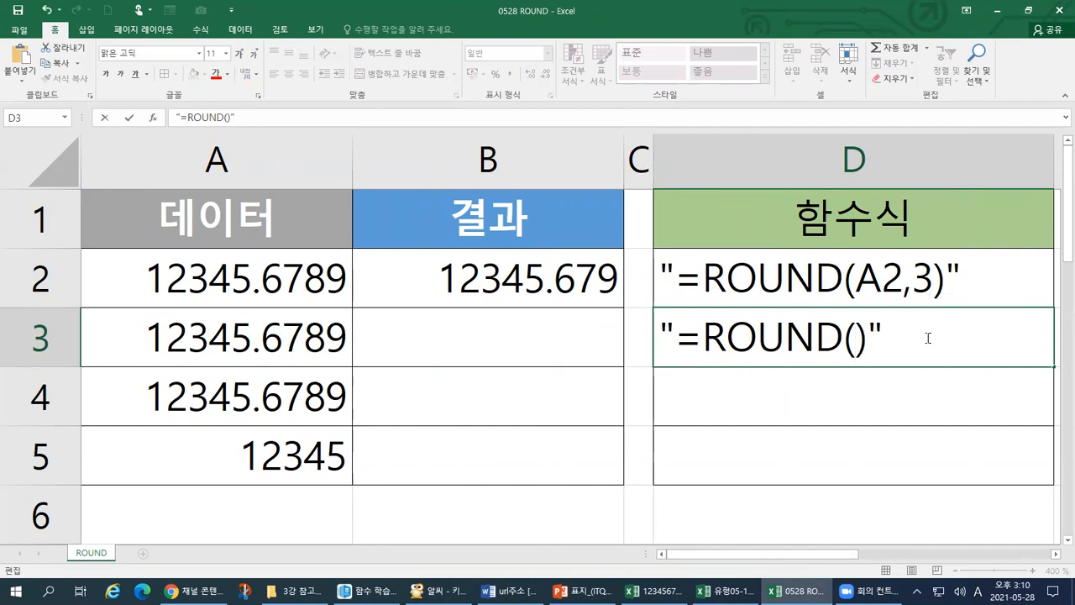
left_click(897, 335)
key("BackSpace")
key("Home")
key("Right")
key("BackSpace")
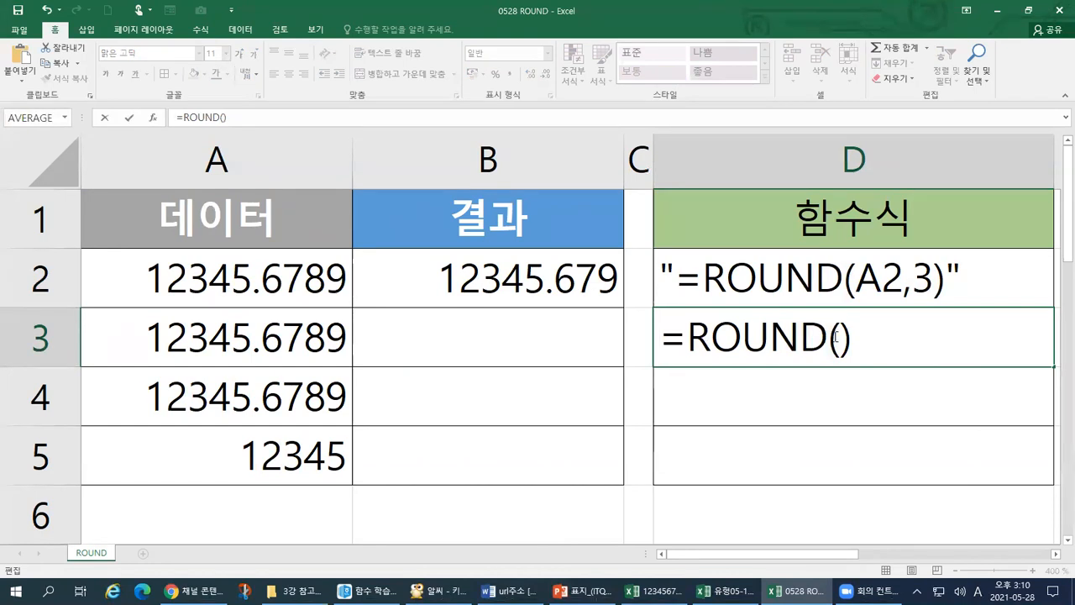
Step: Fill the ROUND function in D3 with A3 and 1 as arguments, marking the comma's place on screen
left_click(253, 343)
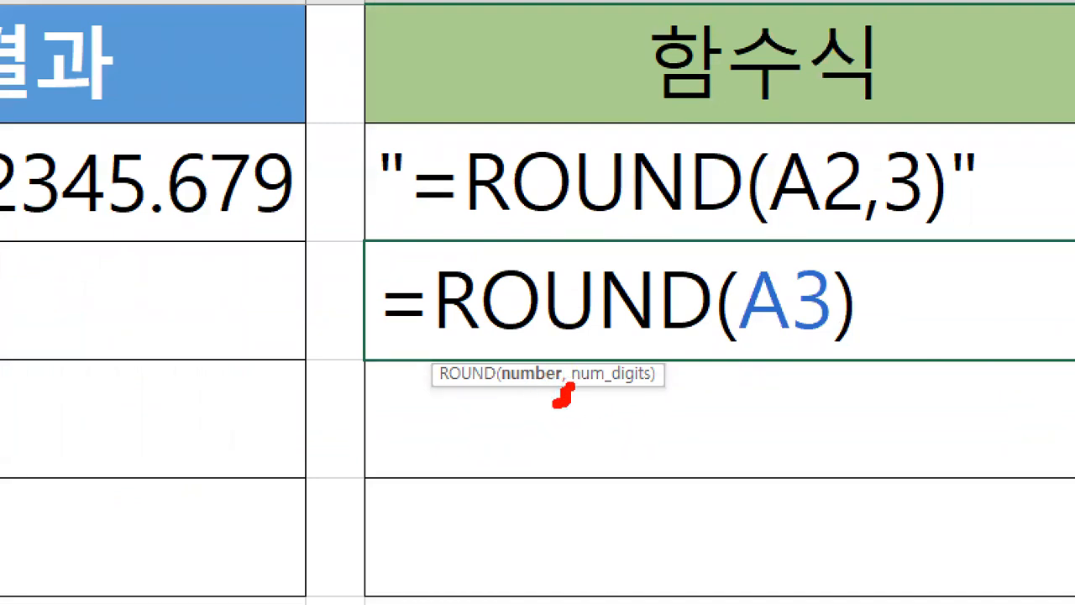
left_click_drag(845, 321, 802, 368)
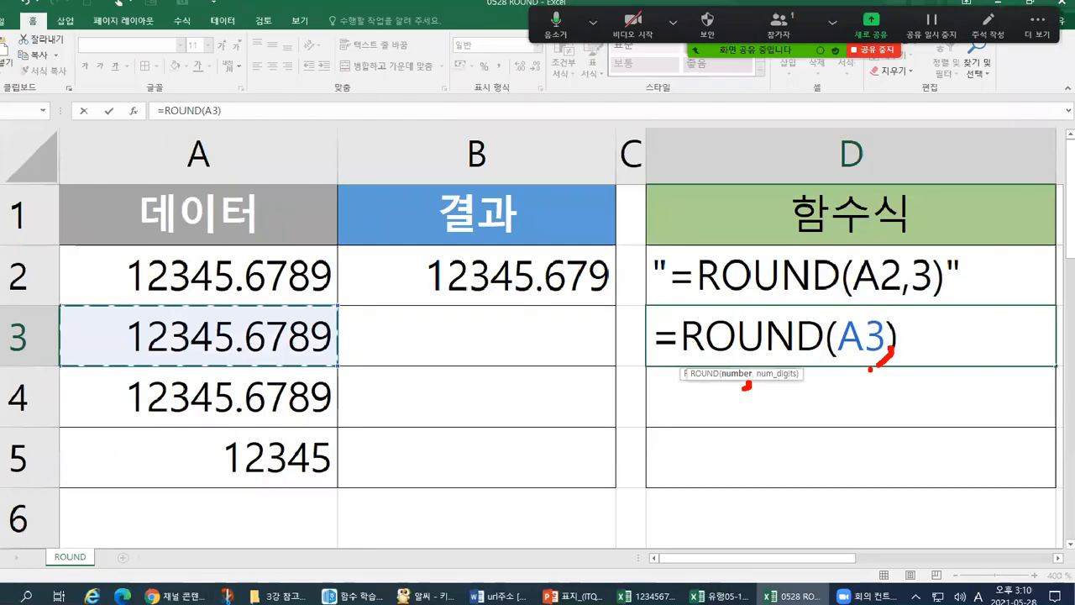
type(",")
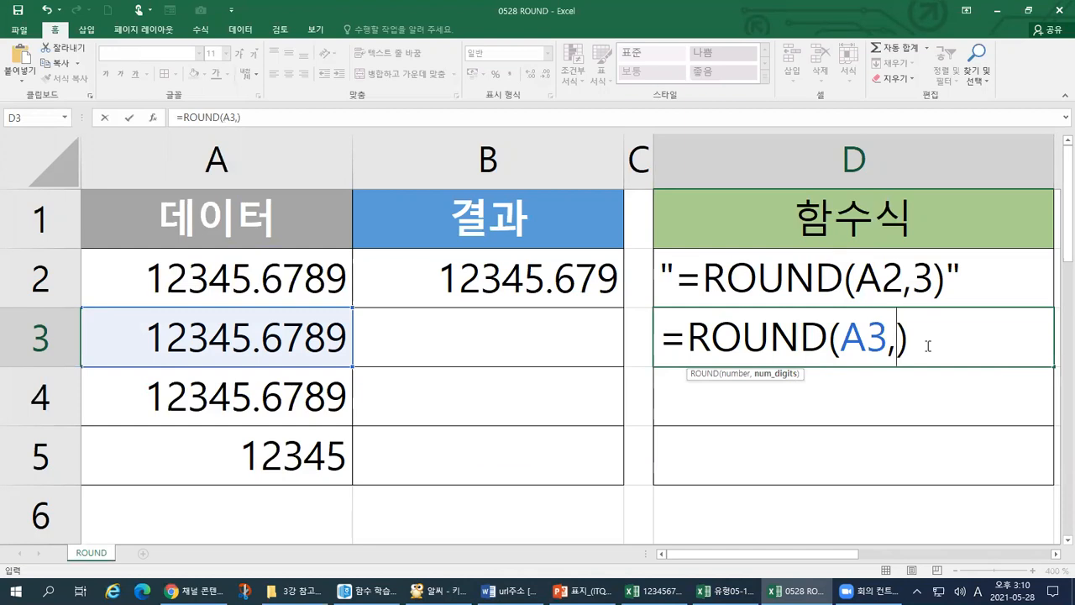
type("1")
Step: Mark the spot beneath the arguments of D3's =ROUND(A3,1) with a red stroke and leave the screen annotation
left_click(949, 336)
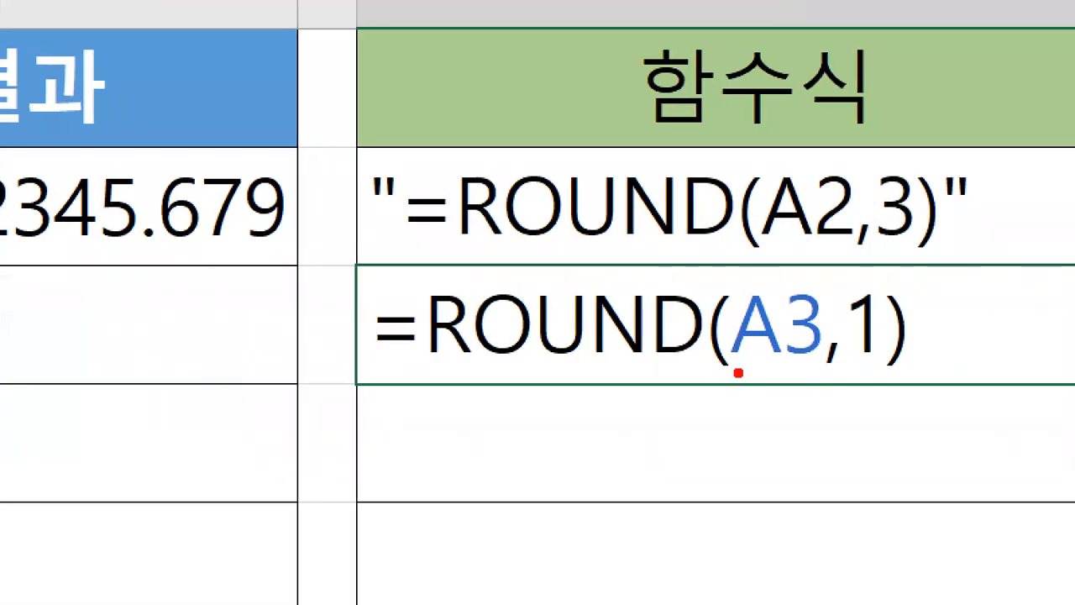
mouse_move(843, 362)
left_mouse_down()
mouse_move(878, 357)
mouse_move(878, 369)
mouse_move(839, 294)
mouse_move(913, 319)
mouse_move(877, 399)
left_mouse_up()
key("Escape")
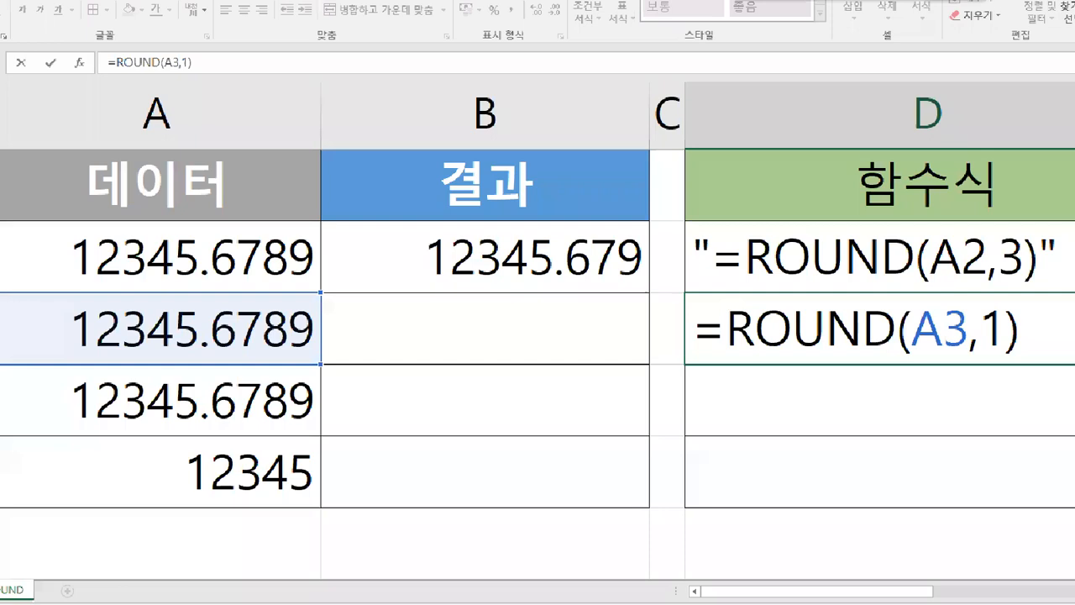
Step: Underline the integer digits of A3, mark its decimal point and the decimals after it, and clear the markings
left_click_drag(81, 356, 169, 351)
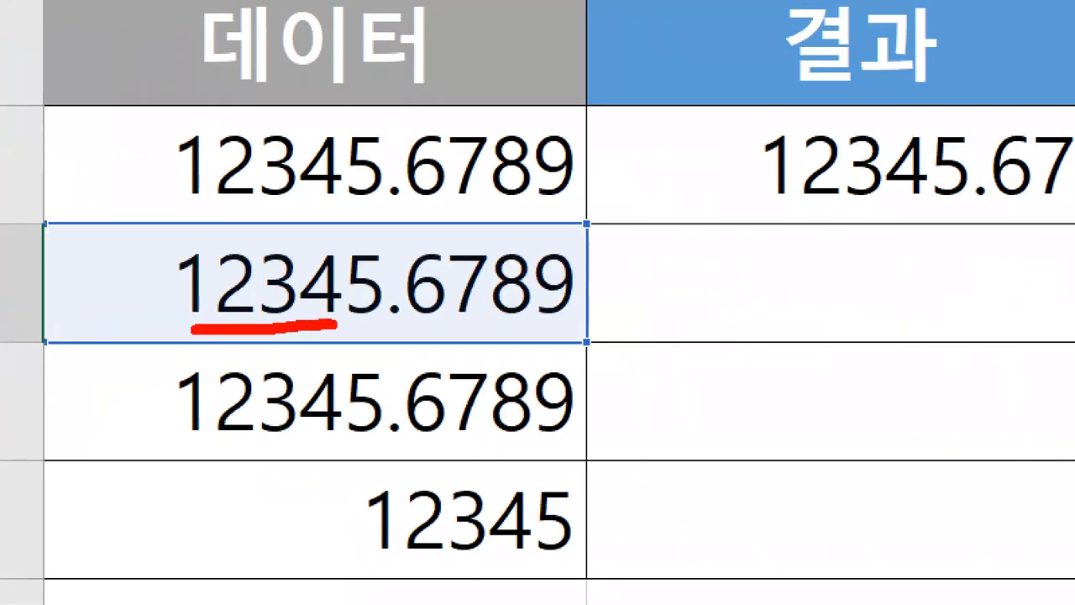
left_click_drag(333, 324, 338, 324)
left_click_drag(414, 192, 414, 236)
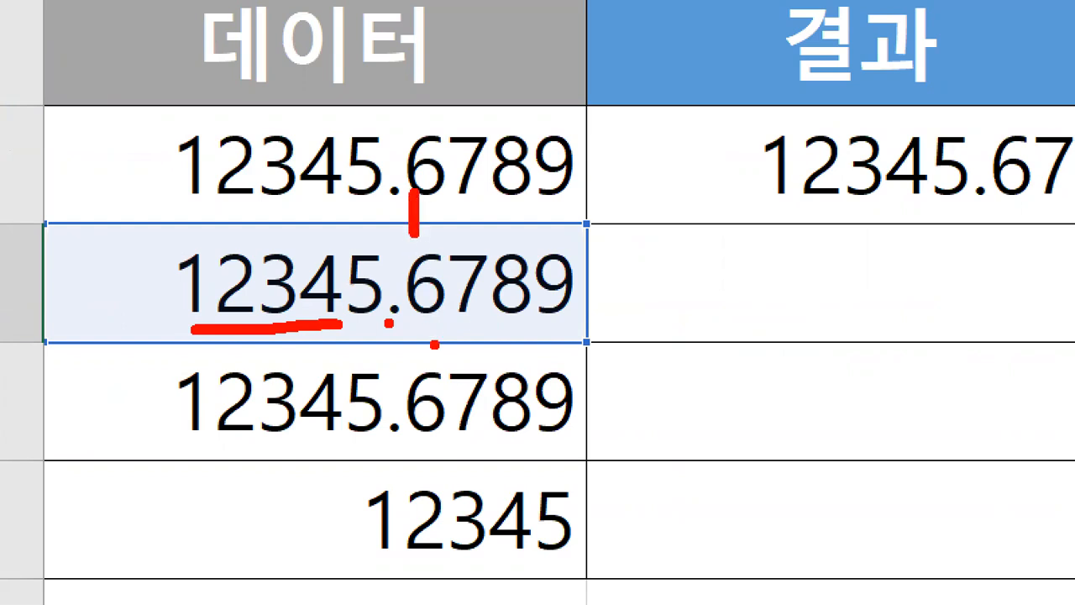
mouse_move(542, 340)
left_mouse_down()
mouse_move(561, 335)
mouse_move(436, 324)
mouse_move(475, 237)
mouse_move(576, 307)
mouse_move(551, 337)
left_mouse_up()
key("e")
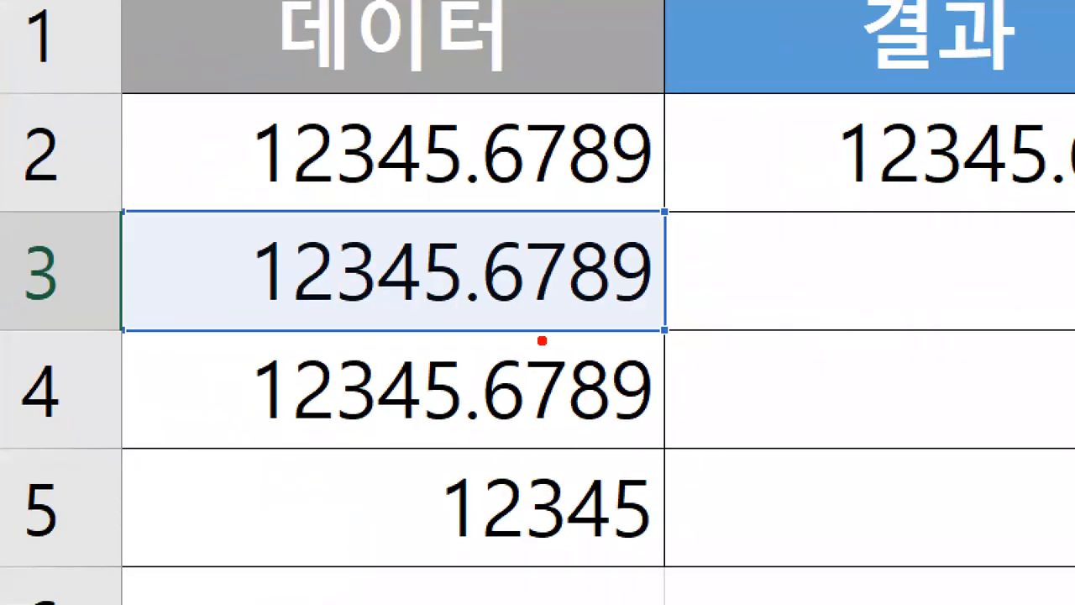
Step: Underline the decimals 789 in A3, box the 7, and draw over all three digits in red
left_click_drag(516, 315, 672, 311)
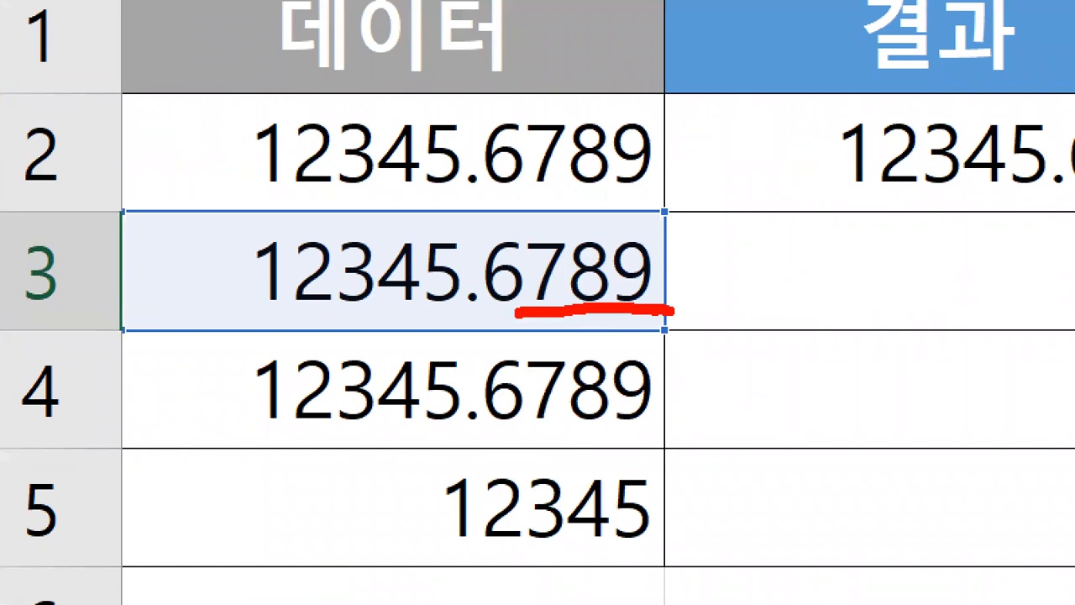
mouse_move(529, 299)
left_mouse_down()
mouse_move(527, 235)
mouse_move(565, 252)
mouse_move(565, 309)
left_mouse_up()
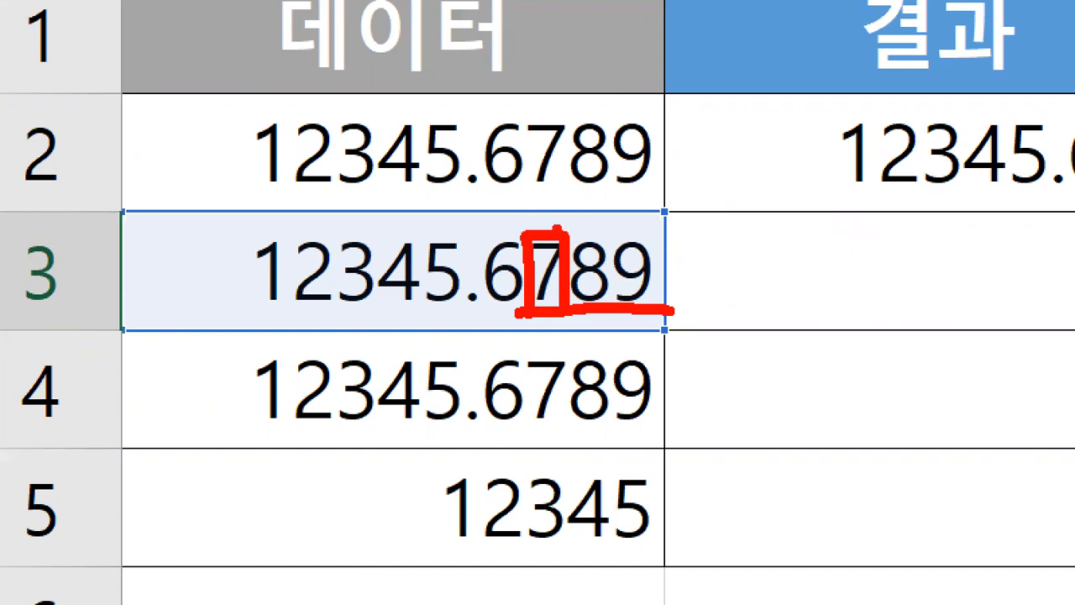
mouse_move(538, 243)
left_mouse_down()
mouse_move(554, 290)
mouse_move(594, 230)
mouse_move(601, 269)
mouse_move(619, 228)
mouse_move(651, 311)
mouse_move(610, 242)
left_mouse_up()
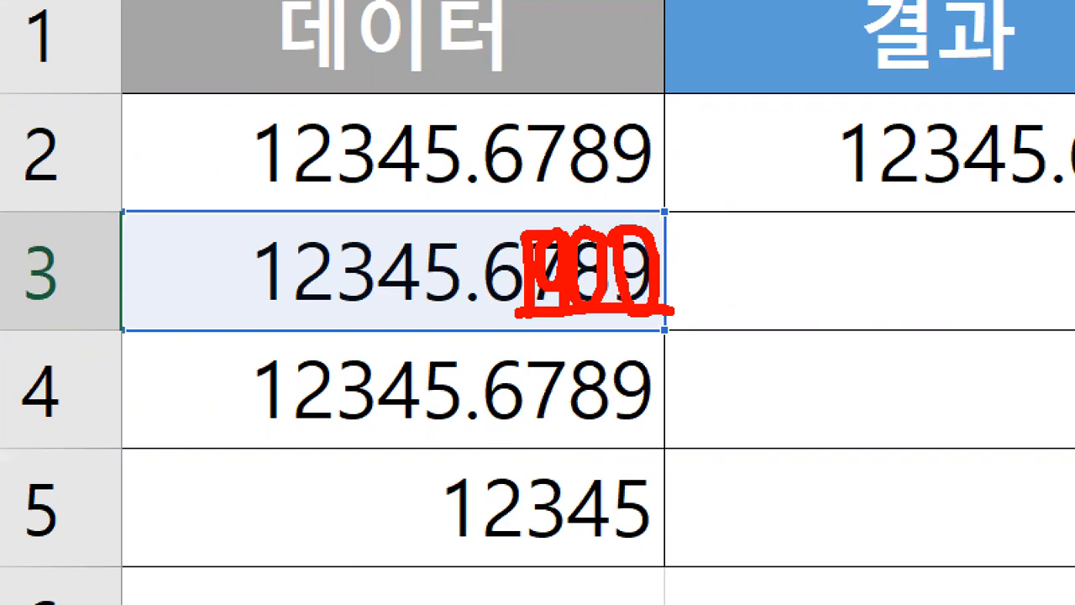
Step: Draw an arrow from the 7 back over the 6 in A3, write over the 6, and leave the screen annotation
mouse_move(547, 221)
left_mouse_down()
mouse_move(550, 190)
mouse_move(490, 204)
mouse_move(501, 204)
mouse_move(504, 294)
mouse_move(499, 275)
left_mouse_up()
left_click(593, 206)
mouse_move(617, 181)
left_mouse_down()
mouse_move(616, 216)
mouse_move(642, 224)
left_mouse_up()
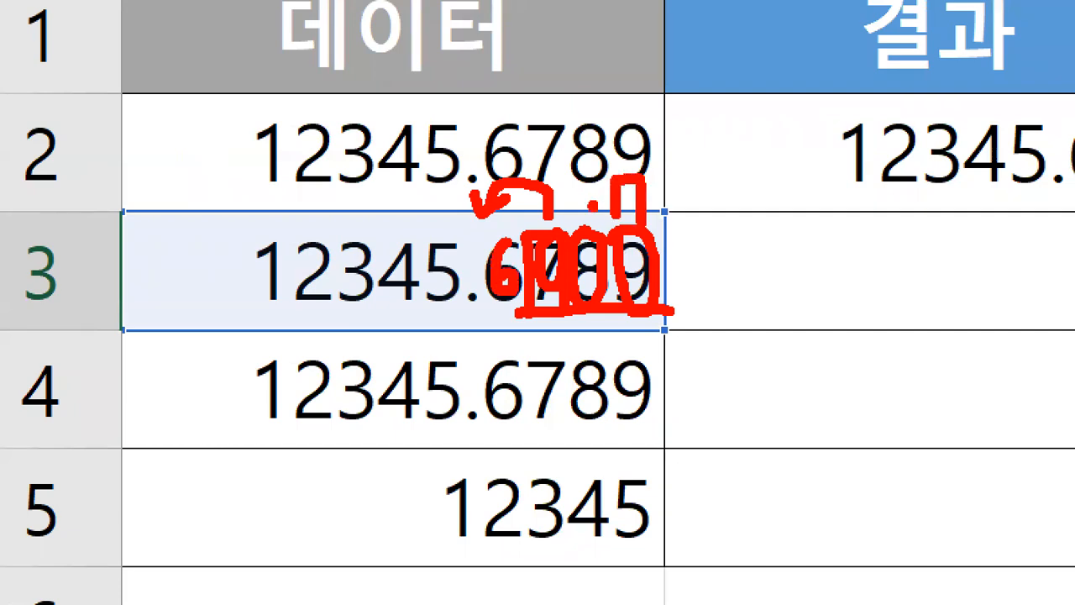
key("Escape")
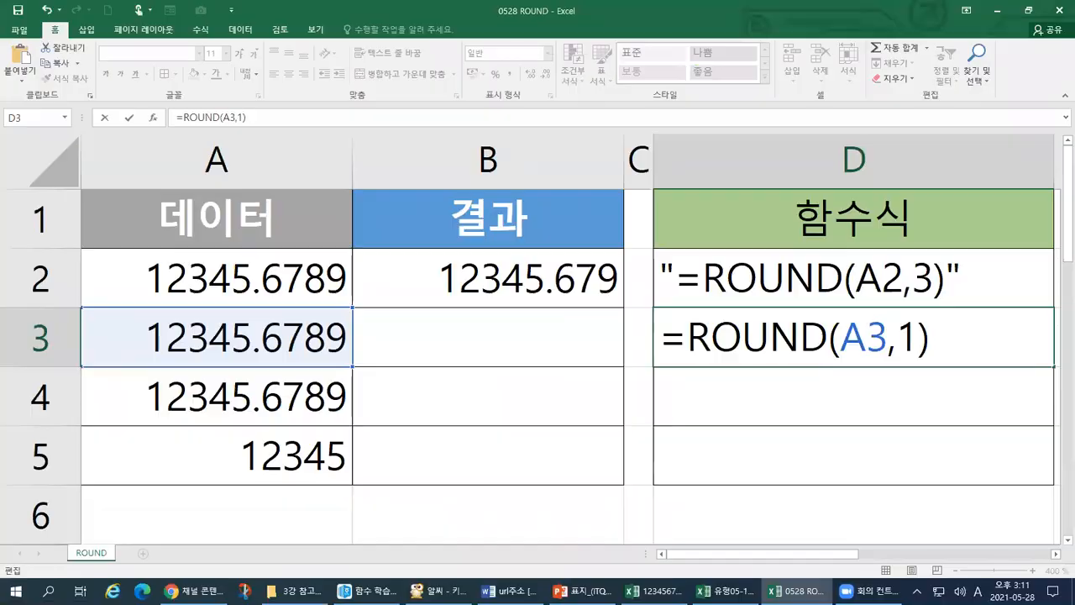
Step: Underline =ROUND and A3 in D3, circle the 1, add check marks above the formula, and leave the annotation
key("ctrl+1")
left_click(886, 350)
mouse_move(796, 366)
left_mouse_down()
mouse_move(903, 361)
mouse_move(920, 278)
mouse_move(967, 337)
mouse_move(927, 366)
left_mouse_up()
left_click_drag(437, 366, 769, 356)
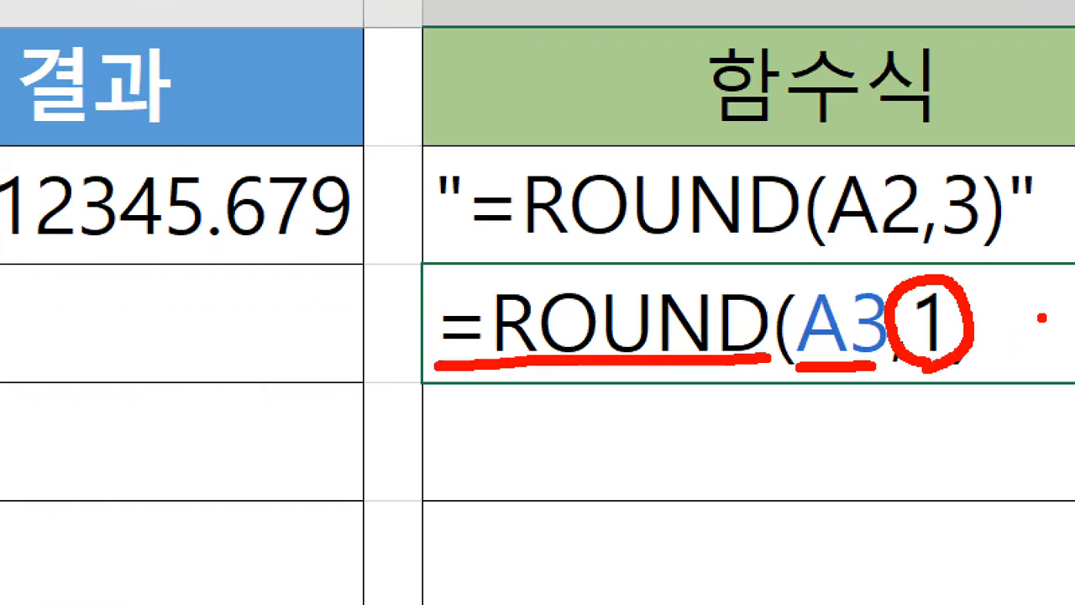
mouse_move(984, 265)
left_mouse_down()
mouse_move(1012, 279)
mouse_move(1027, 258)
left_mouse_up()
left_click_drag(731, 254, 788, 239)
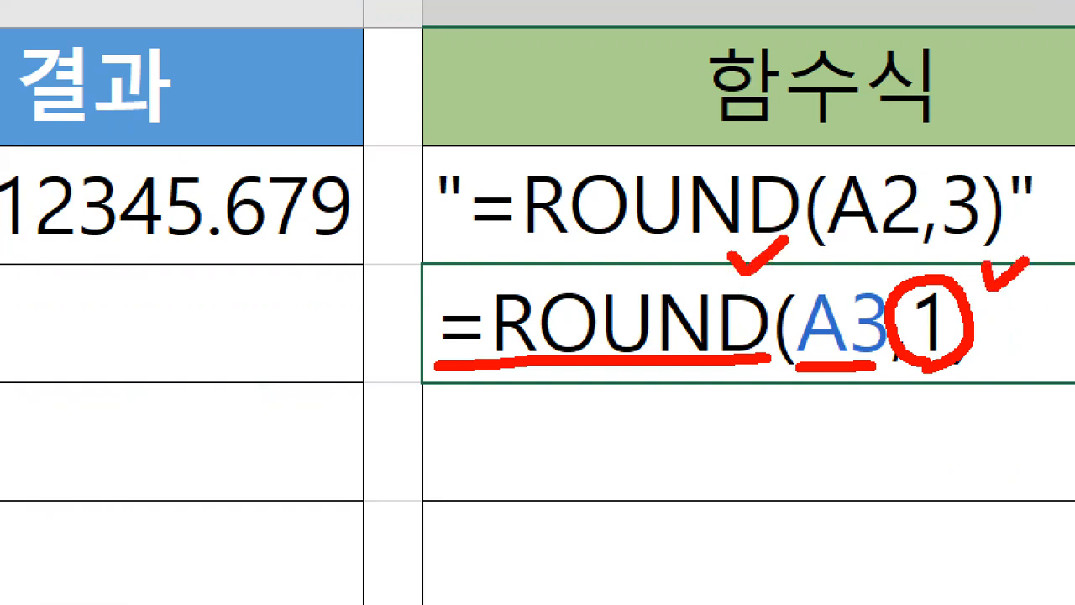
key("Escape")
Step: Magnify the data column, circle the first decimal digit 6 in A3, and leave the screen annotation
key("ctrl+1")
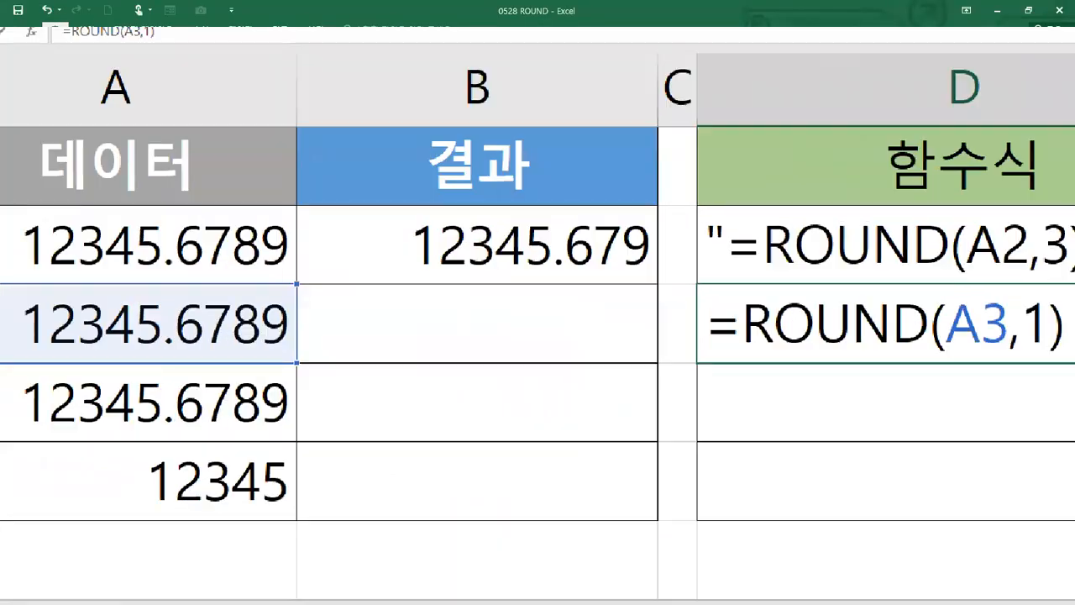
left_click(51, 399)
mouse_move(547, 314)
left_mouse_down()
mouse_move(513, 239)
mouse_move(570, 233)
mouse_move(573, 294)
mouse_move(548, 317)
left_mouse_up()
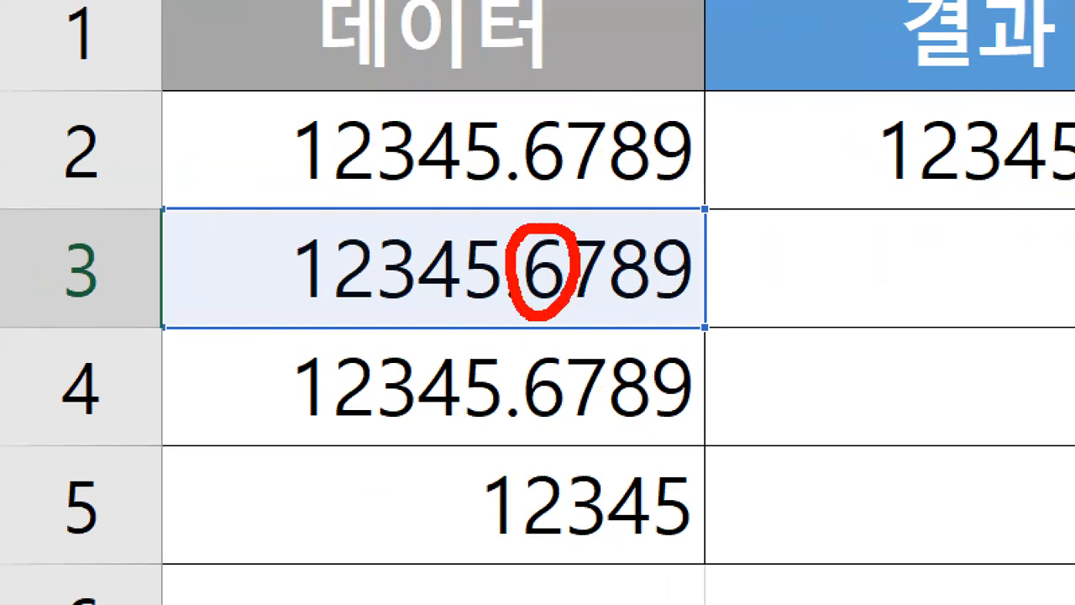
key("Escape")
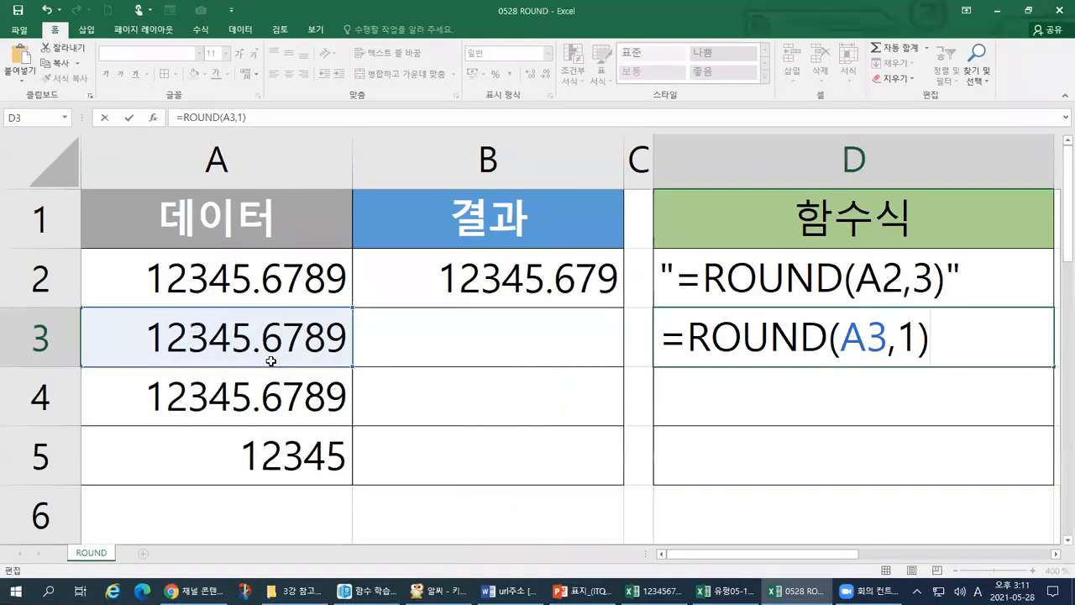
Step: Magnify the data column, underline 789 in A3, add a check mark above the 7, and write 7 > 5 beside it
key("ctrl+1")
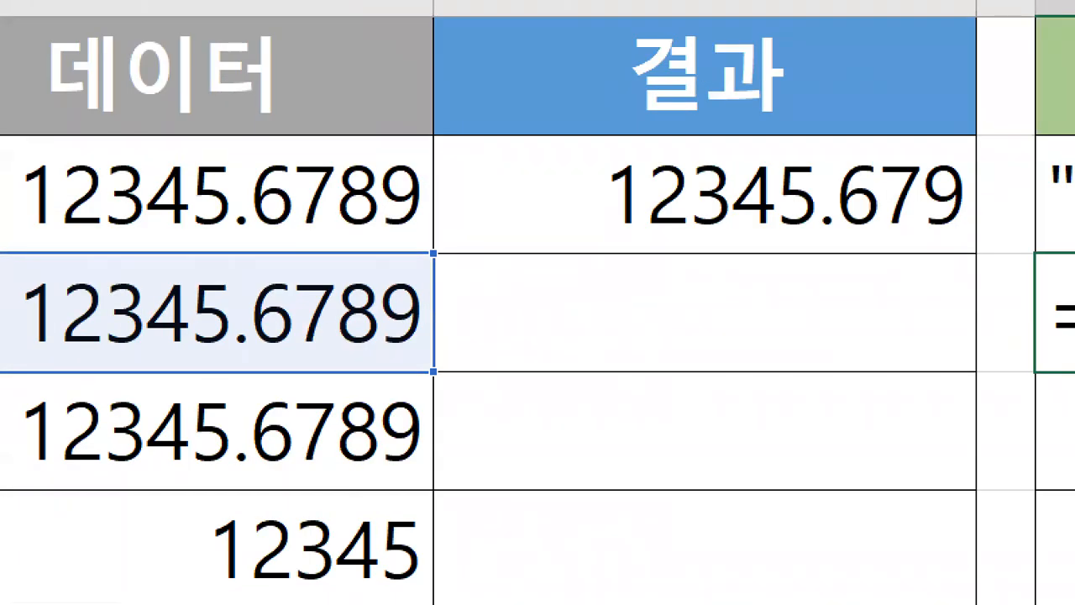
left_click(248, 371)
left_click_drag(507, 330, 623, 319)
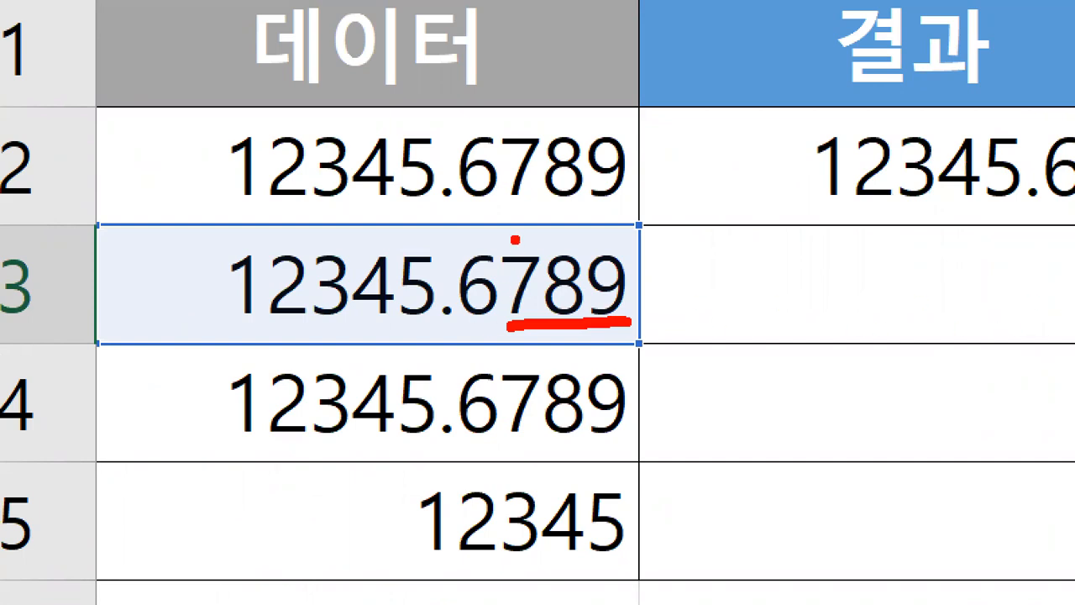
left_click_drag(514, 239, 538, 233)
mouse_move(719, 251)
left_mouse_down()
mouse_move(702, 313)
mouse_move(722, 319)
mouse_move(718, 331)
left_mouse_up()
left_click_drag(819, 237, 813, 361)
left_click_drag(947, 234, 957, 340)
left_click_drag(952, 263, 991, 267)
left_click_drag(713, 249, 747, 254)
Step: Draw an arrow from the 7 to the 6 in A3 marked +1, write 7 below and zeros over 789, and leave the annotation
mouse_move(520, 197)
left_mouse_down()
mouse_move(523, 225)
mouse_move(478, 208)
mouse_move(490, 225)
left_mouse_up()
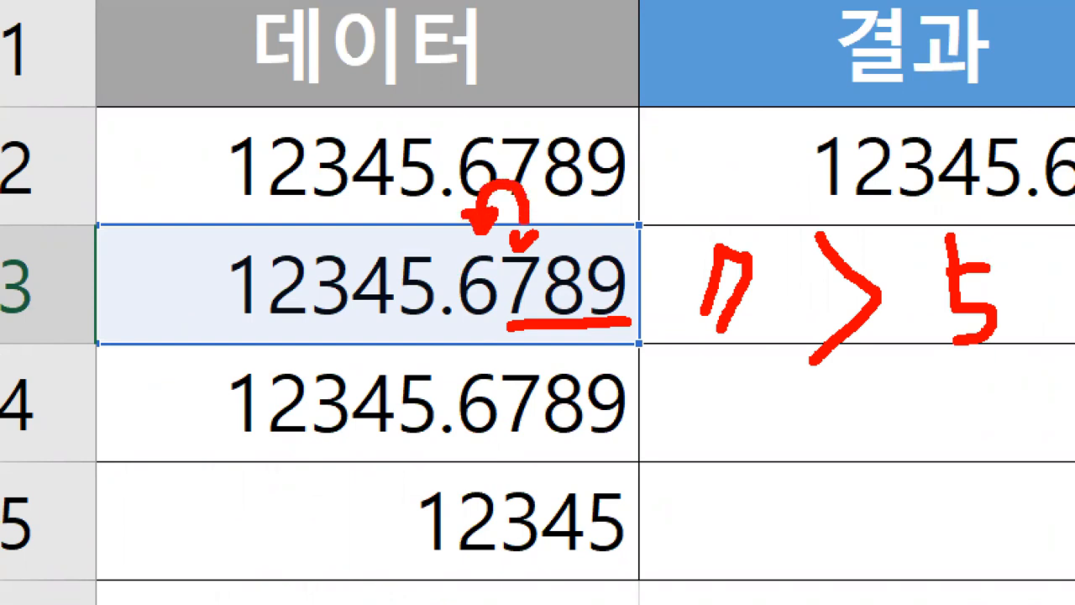
mouse_move(459, 163)
left_mouse_down()
mouse_move(491, 166)
mouse_move(480, 191)
left_mouse_up()
left_click_drag(502, 138, 509, 166)
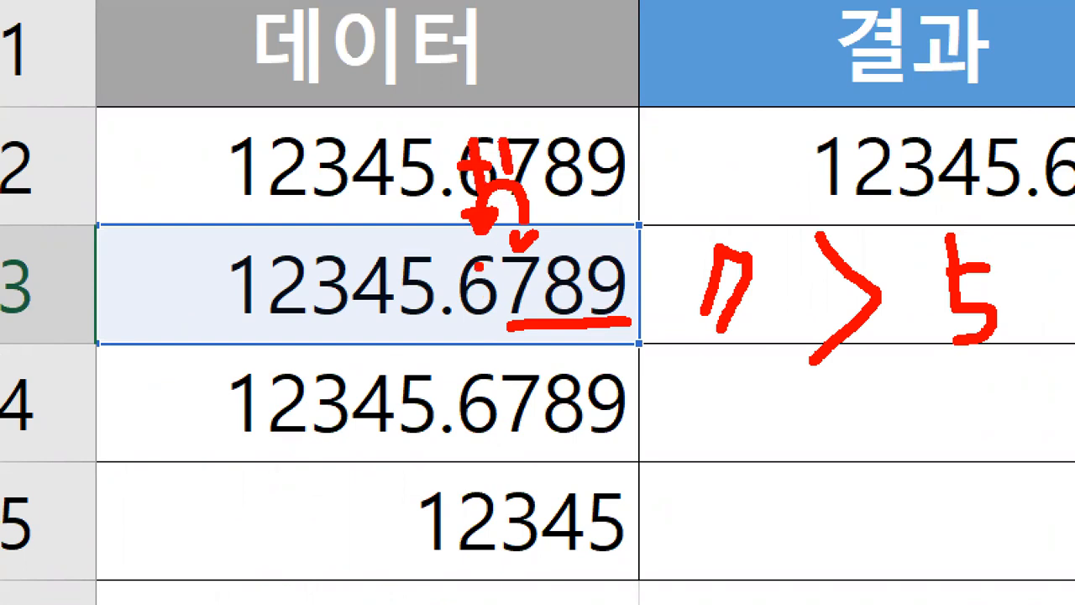
mouse_move(477, 254)
left_mouse_down()
mouse_move(467, 307)
mouse_move(469, 282)
left_mouse_up()
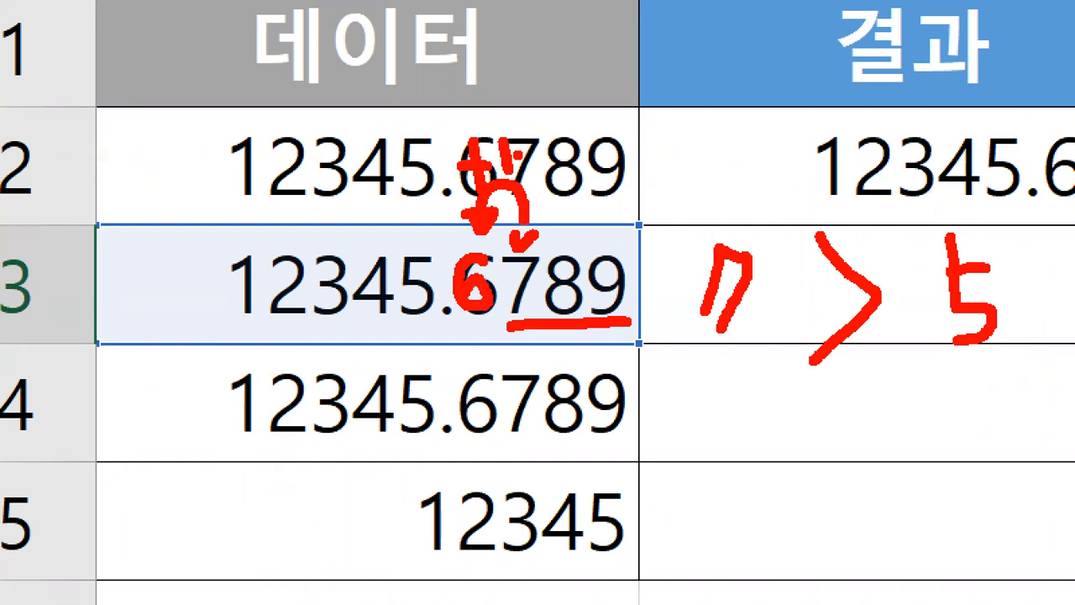
mouse_move(470, 329)
left_mouse_down()
mouse_move(443, 361)
mouse_move(462, 385)
left_mouse_up()
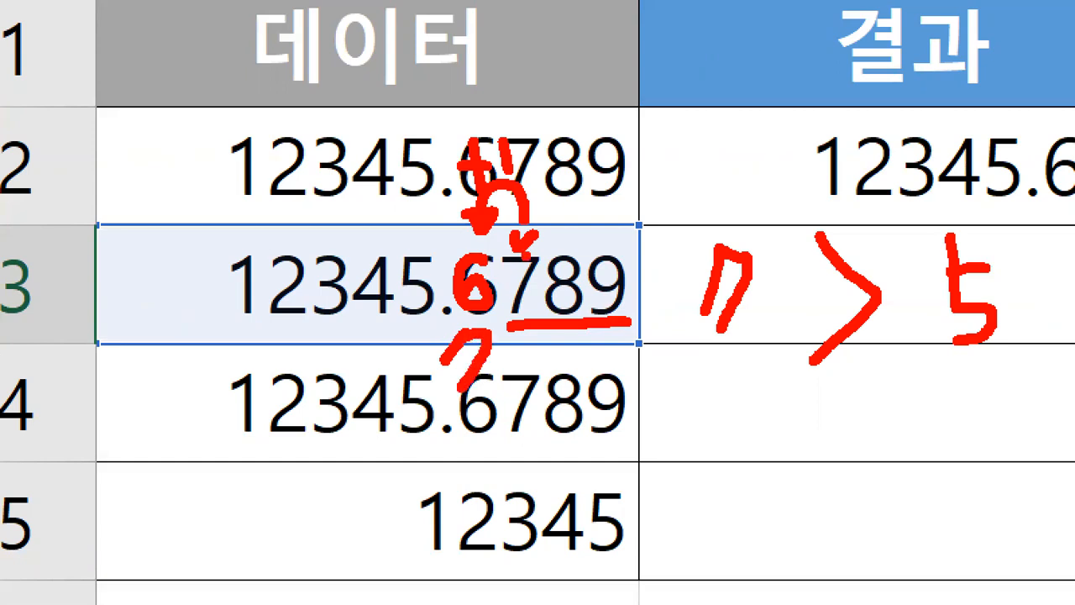
mouse_move(524, 262)
left_mouse_down()
mouse_move(511, 283)
mouse_move(518, 275)
mouse_move(578, 286)
mouse_move(559, 274)
mouse_move(596, 285)
mouse_move(605, 263)
left_mouse_up()
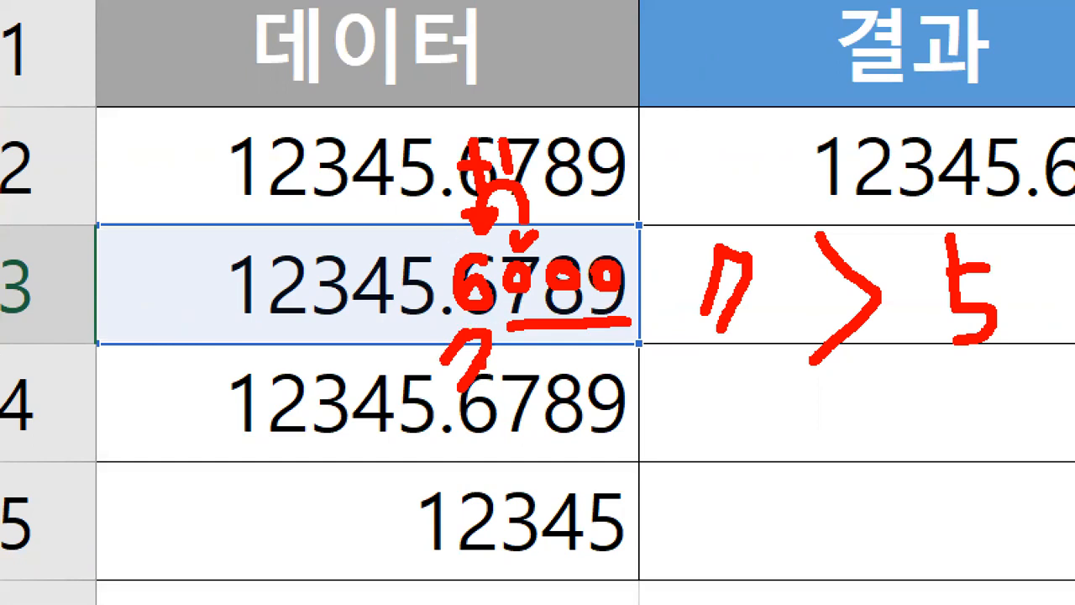
key("Escape")
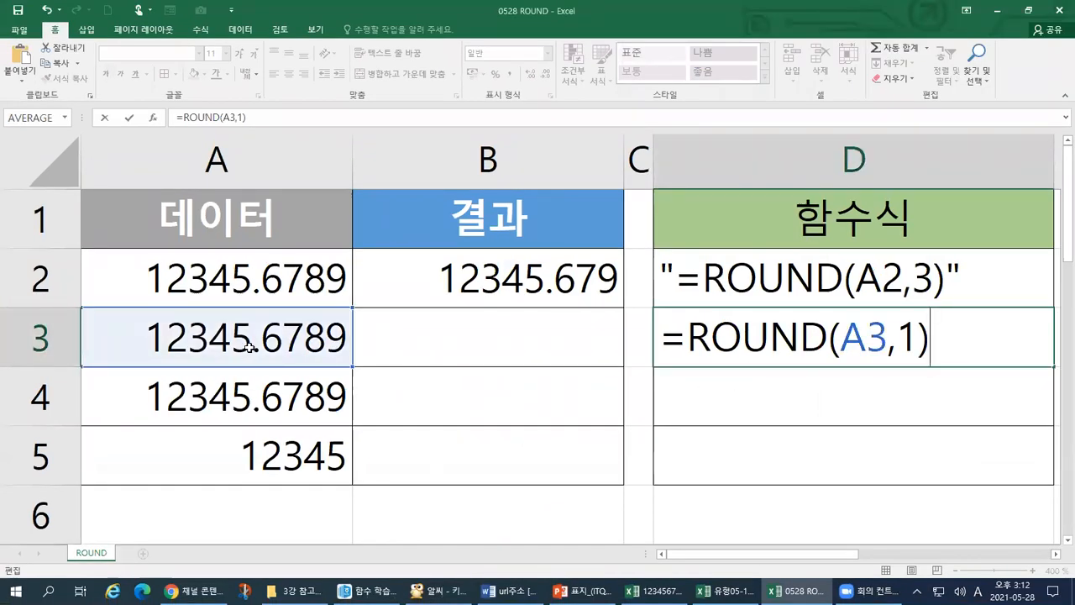
Step: Confirm the formula in D3, underline its magnified result, circle the last digit, and write 1 over the digit count in D2
key("Return")
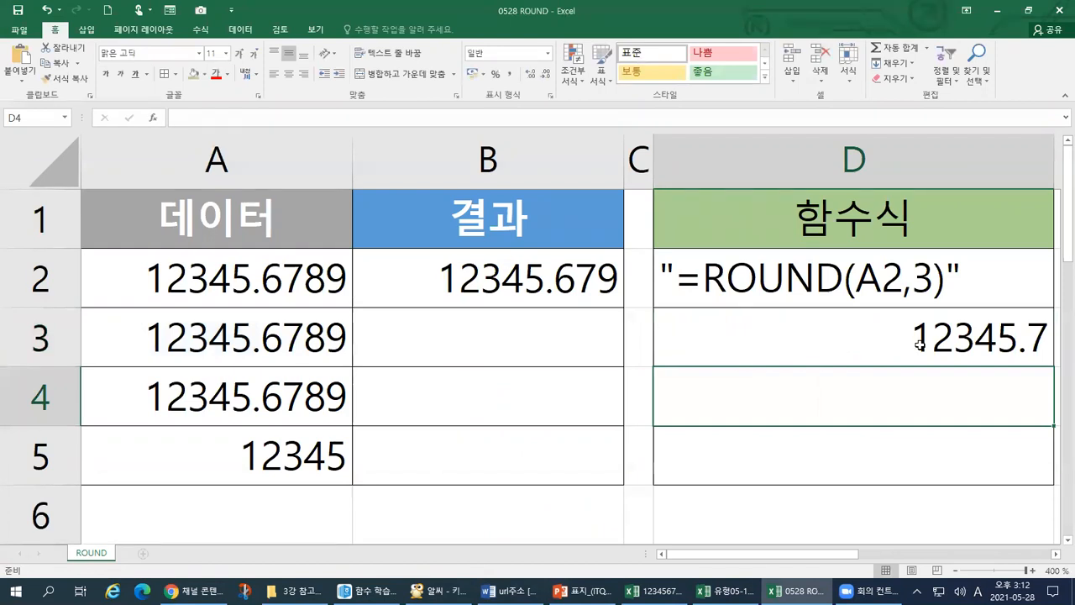
key("ctrl+1")
left_click_drag(897, 362, 1069, 362)
mouse_move(998, 343)
left_mouse_down()
mouse_move(987, 332)
mouse_move(997, 267)
mouse_move(1026, 305)
mouse_move(1011, 344)
left_mouse_up()
left_click_drag(991, 214, 998, 251)
mouse_move(740, 176)
left_mouse_down()
mouse_move(768, 143)
mouse_move(774, 216)
mouse_move(792, 220)
left_mouse_up()
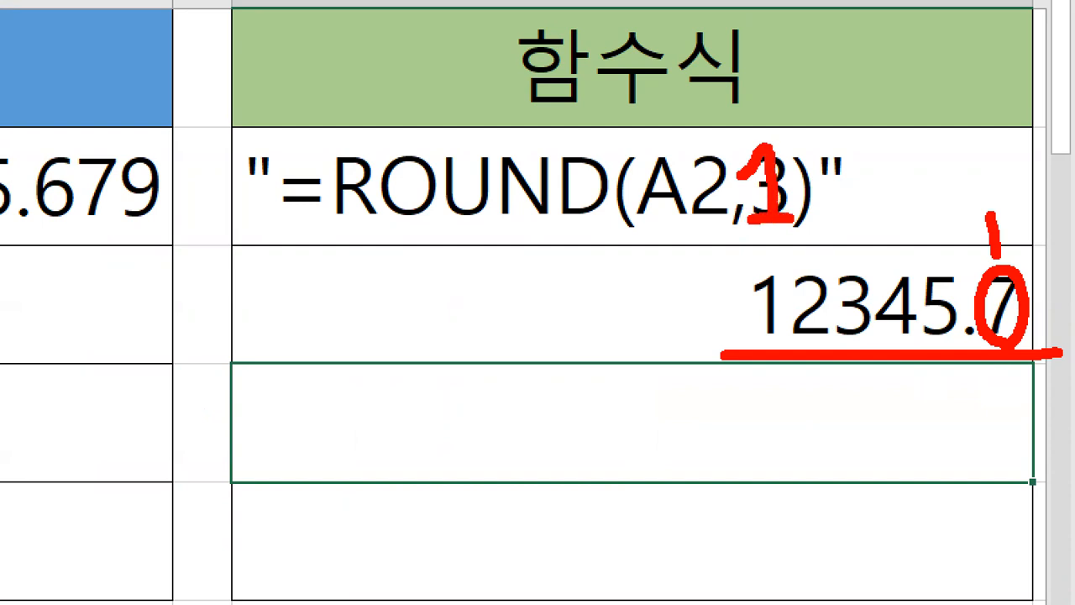
left_click(1002, 287)
Step: Write 67 below the D3 result with an arrow from the 7 to the 6, and write 7 > 5 in row 4
mouse_move(1012, 364)
left_mouse_down()
mouse_move(984, 415)
mouse_move(989, 402)
mouse_move(1060, 422)
mouse_move(1072, 439)
mouse_move(1057, 486)
mouse_move(998, 468)
mouse_move(998, 449)
mouse_move(976, 476)
mouse_move(1030, 440)
mouse_move(1038, 464)
left_mouse_up()
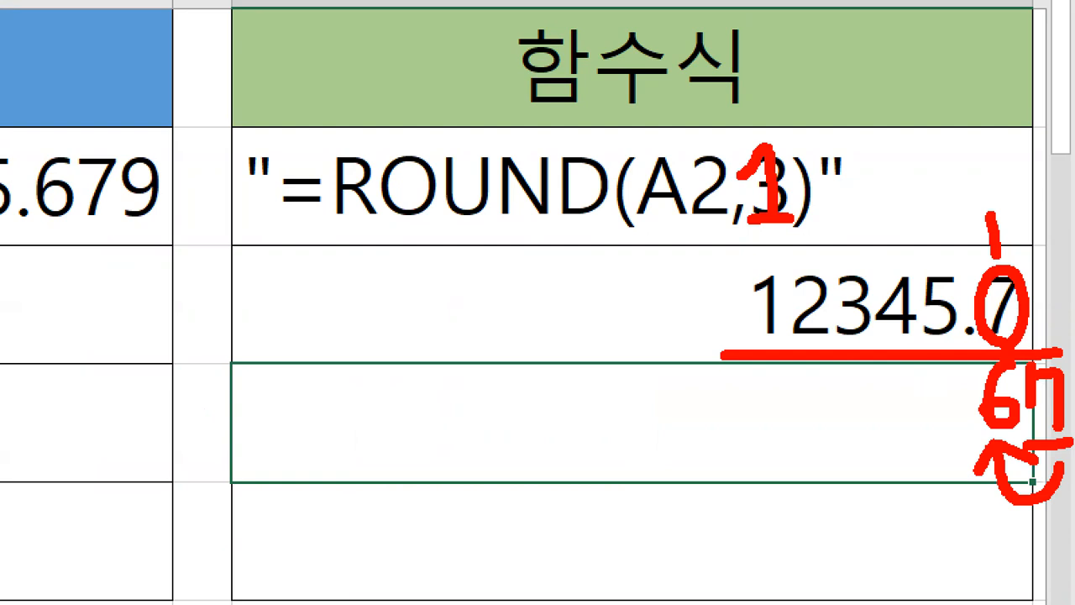
left_click_drag(196, 435, 187, 505)
left_click_drag(201, 450, 261, 450)
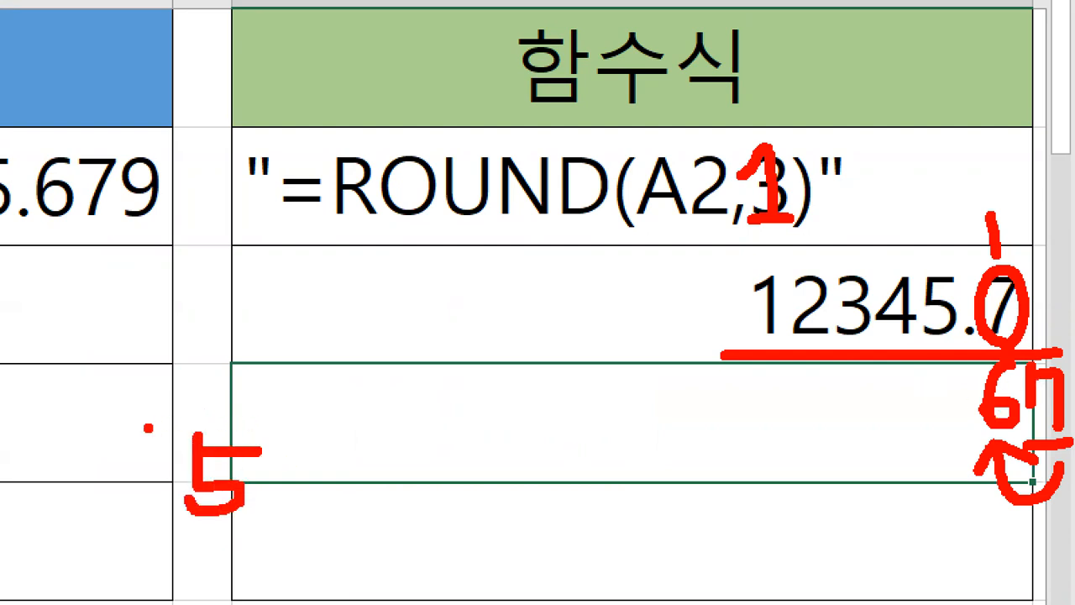
left_click_drag(145, 429, 133, 505)
mouse_move(84, 430)
left_mouse_down()
mouse_move(80, 482)
mouse_move(109, 514)
mouse_move(97, 537)
left_mouse_up()
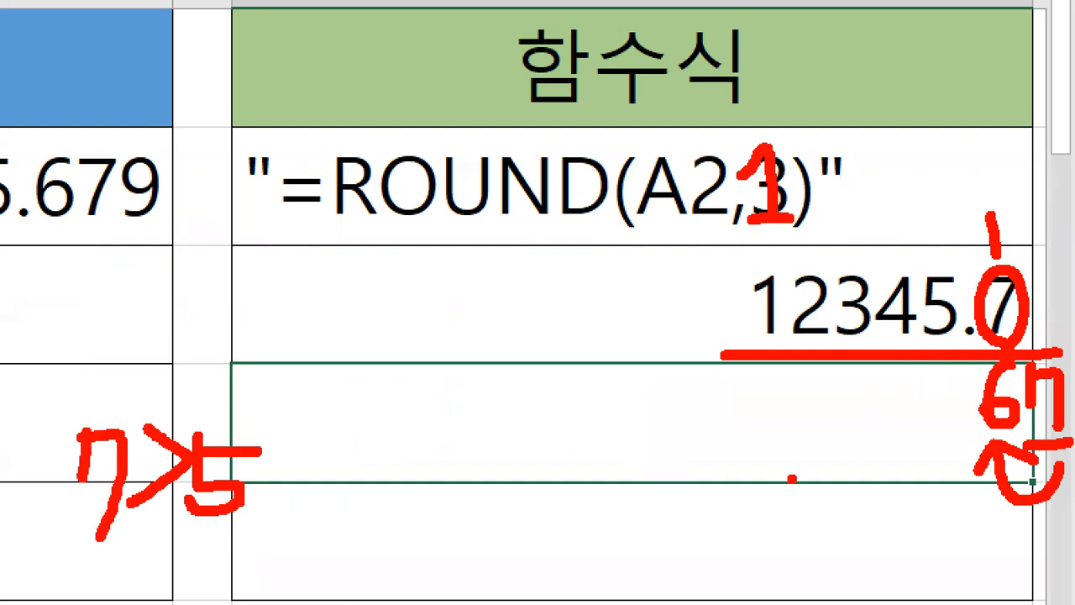
Step: Sketch a carry arrow with +1 and a 6, point to the 67, mark over the D3 decimal, and leave the annotation
mouse_move(904, 511)
left_mouse_down()
mouse_move(865, 450)
mouse_move(825, 503)
left_mouse_up()
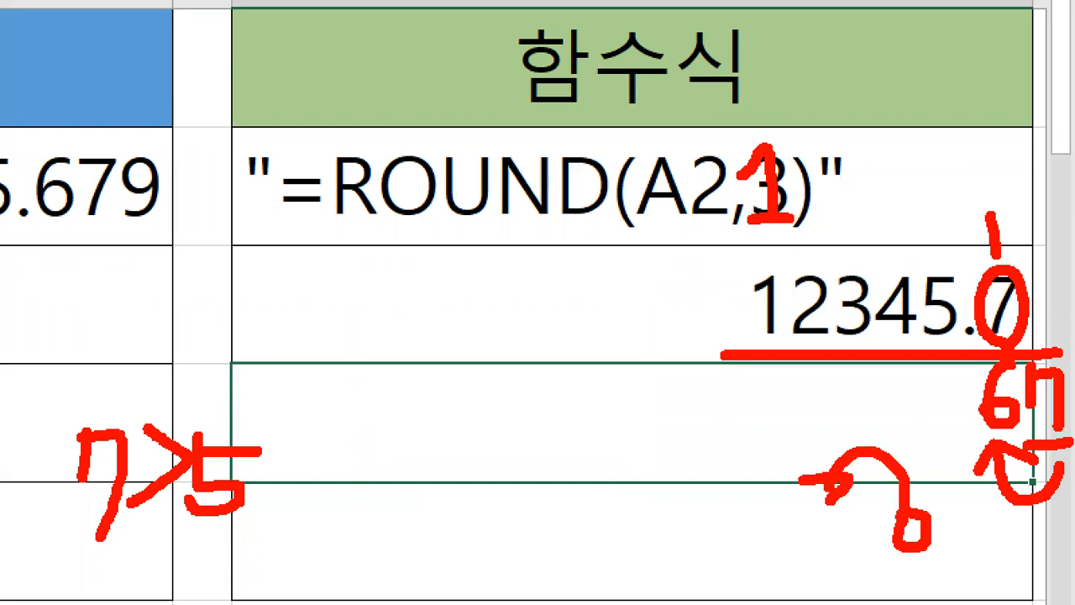
left_click_drag(772, 436, 807, 435)
left_click_drag(784, 411, 785, 456)
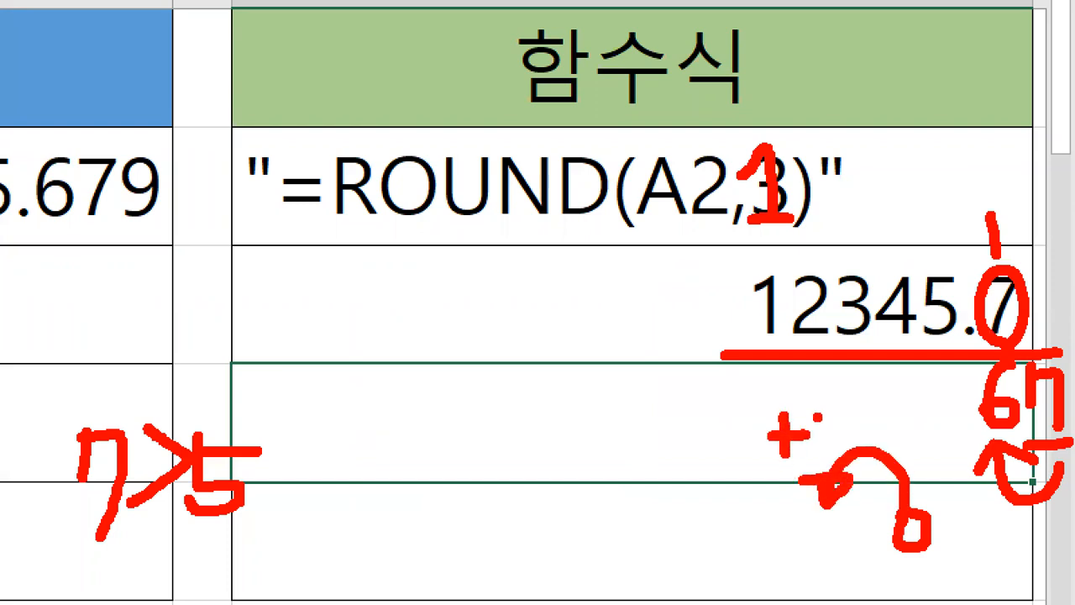
left_click_drag(818, 408, 822, 461)
mouse_move(811, 504)
left_mouse_down()
mouse_move(792, 546)
mouse_move(823, 542)
mouse_move(760, 588)
left_mouse_up()
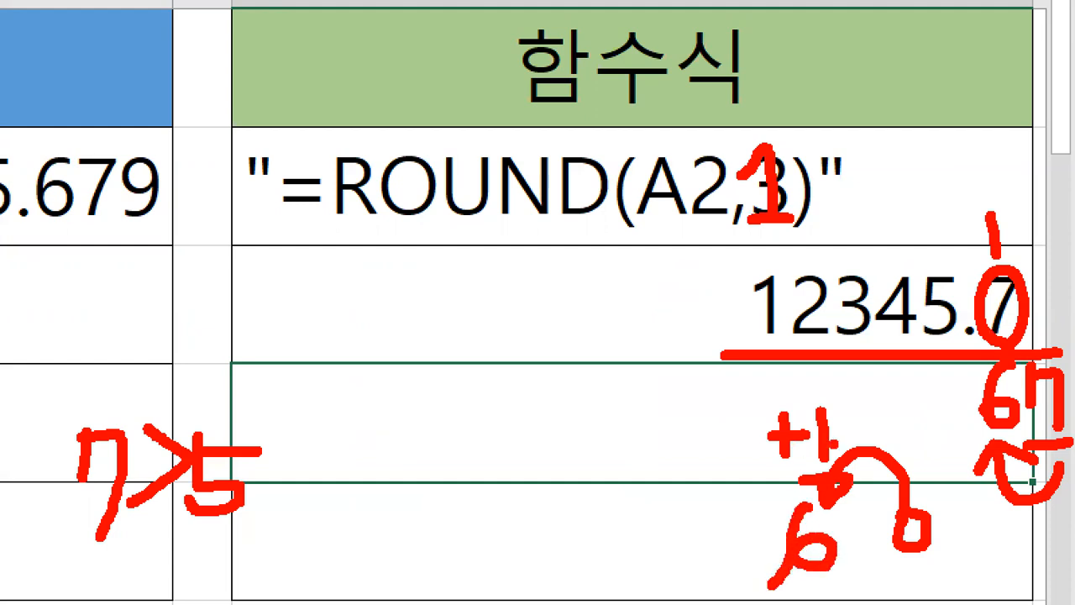
mouse_move(896, 407)
left_mouse_down()
mouse_move(974, 362)
mouse_move(948, 412)
left_mouse_up()
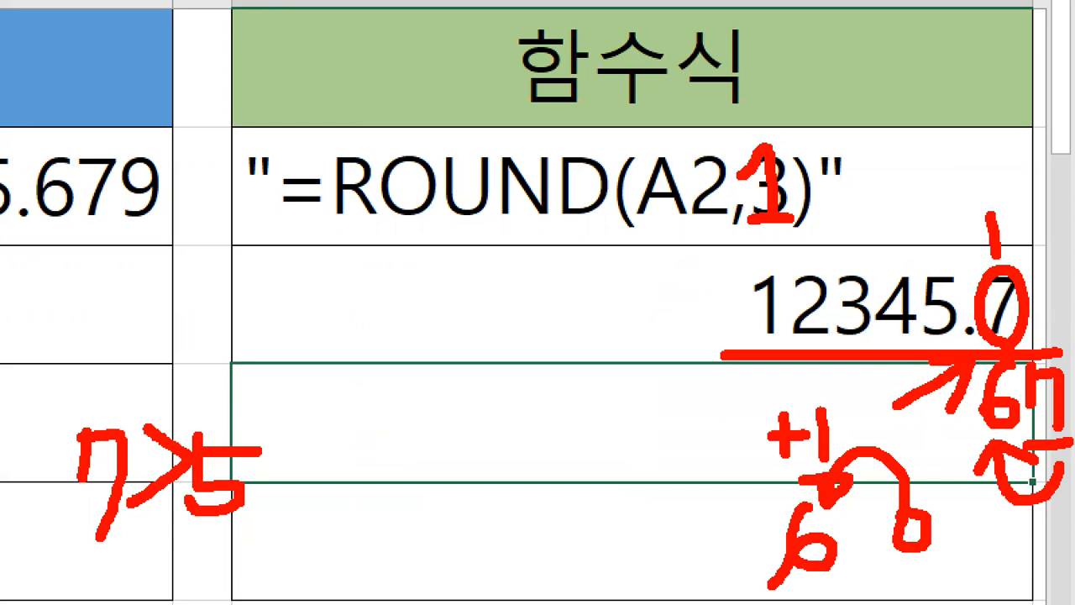
left_click_drag(988, 285, 1014, 333)
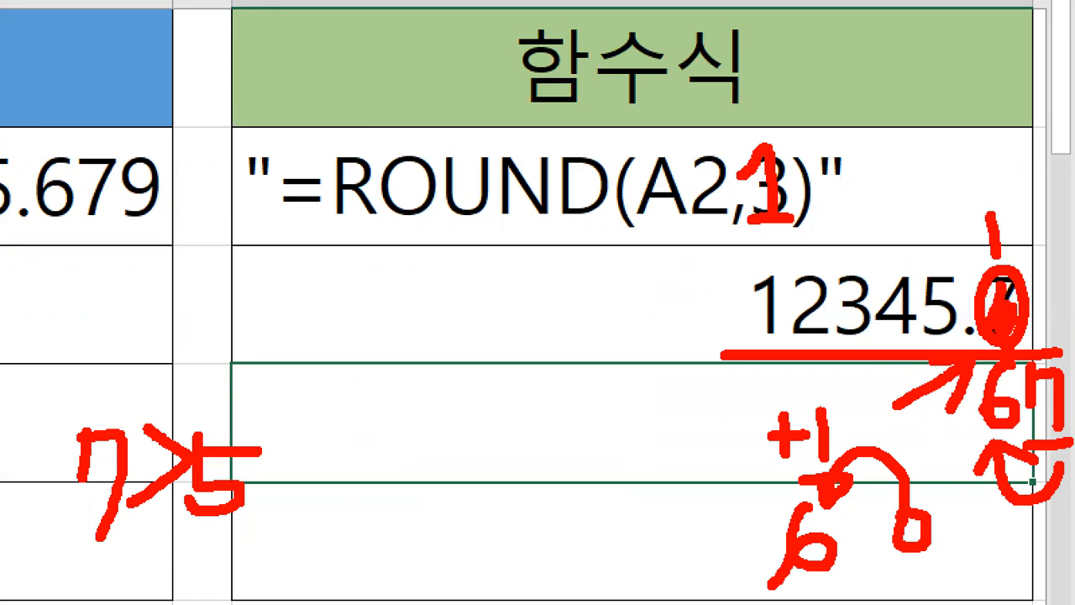
key("Escape")
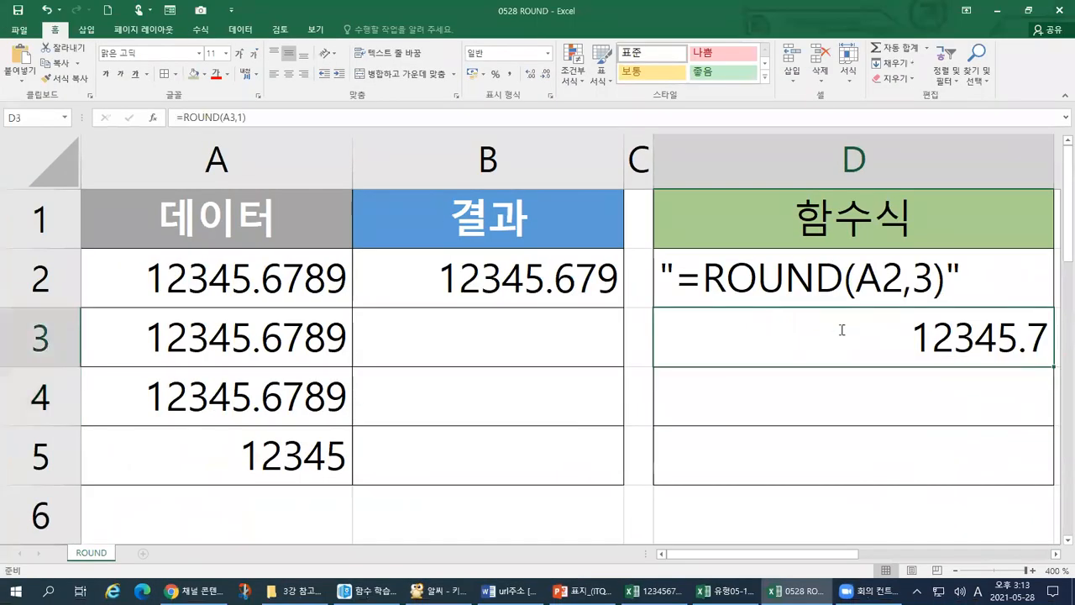
Step: Enclose the formula in D3 in double quotation marks so it reads "=ROUND(A3,1)"
double_click(842, 330)
left_click(966, 355)
type("\"")
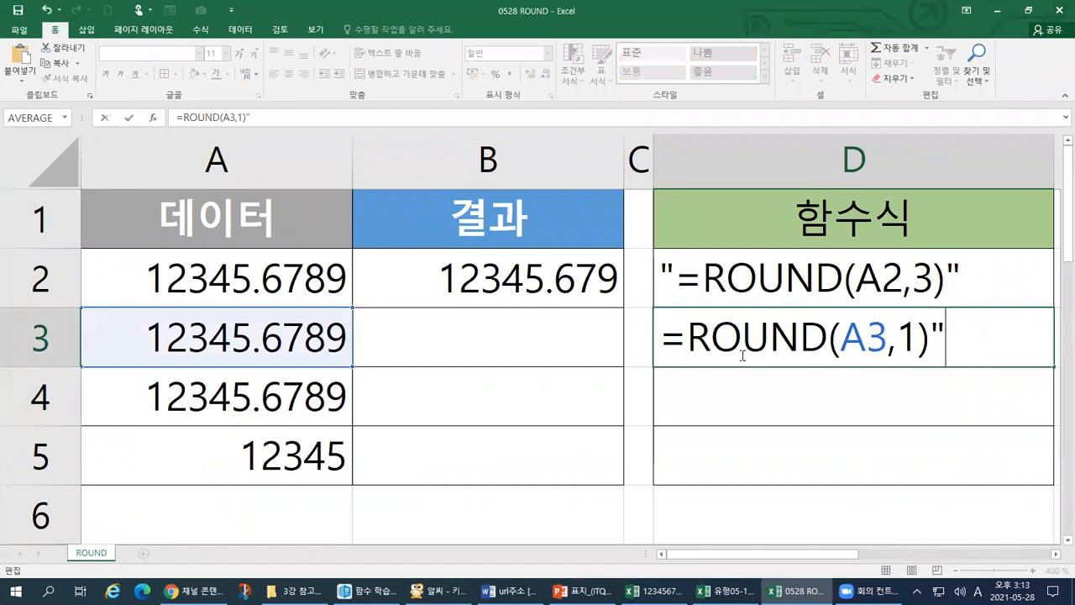
left_click(662, 346)
type("\"")
key("Return")
left_click(588, 348)
key("ctrl+v")
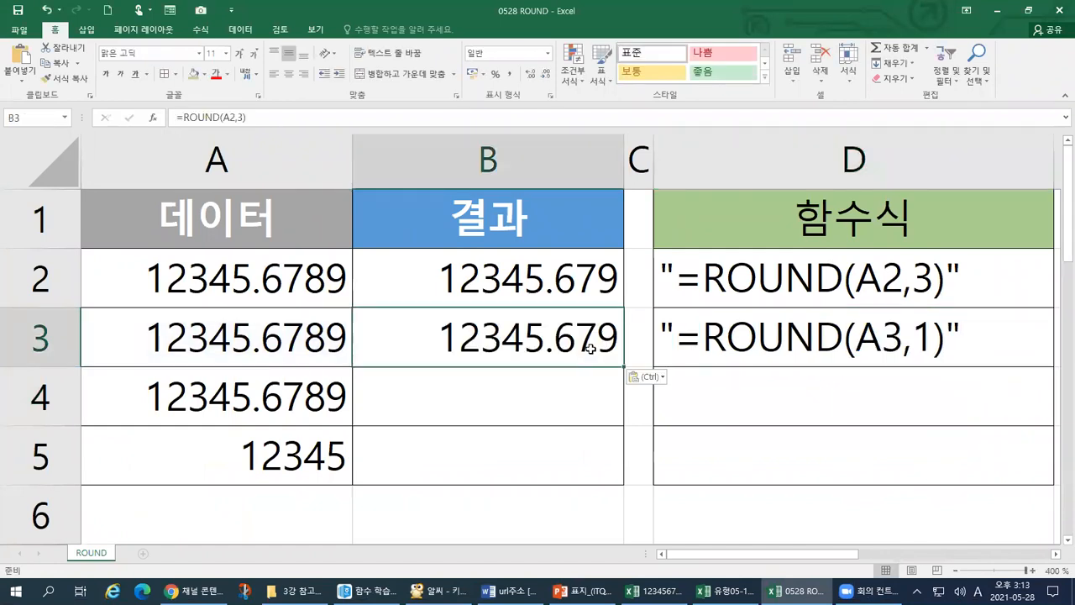
key("Return")
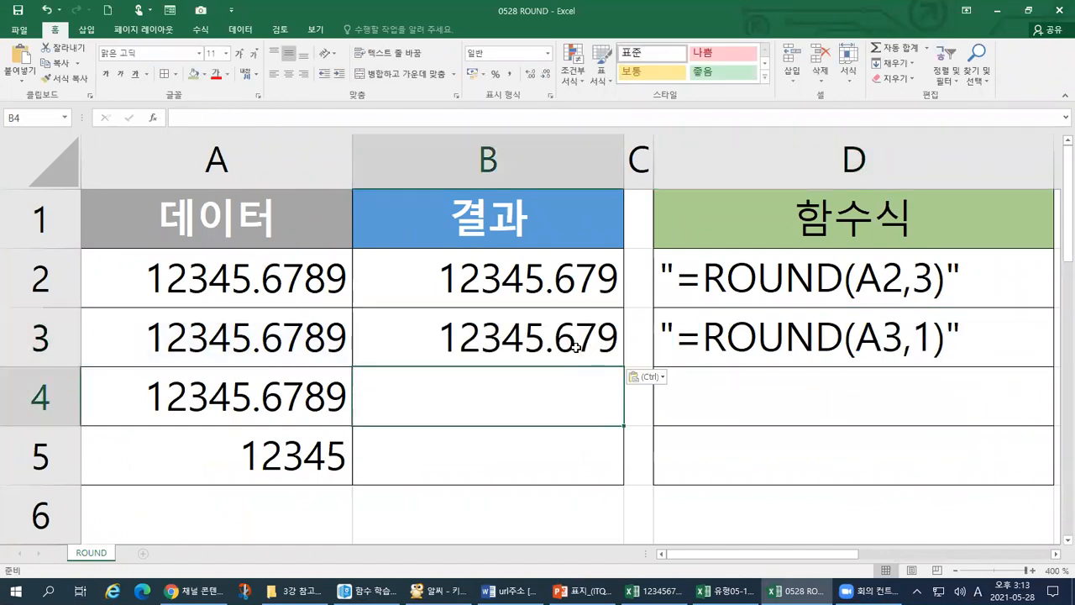
key("ctrl+z")
Step: Copy =ROUND(A3,1) from the quoted text in D3 and enter it as the formula in B3
double_click(826, 340)
left_click_drag(675, 340, 945, 339)
key("ctrl+c")
left_click(582, 360)
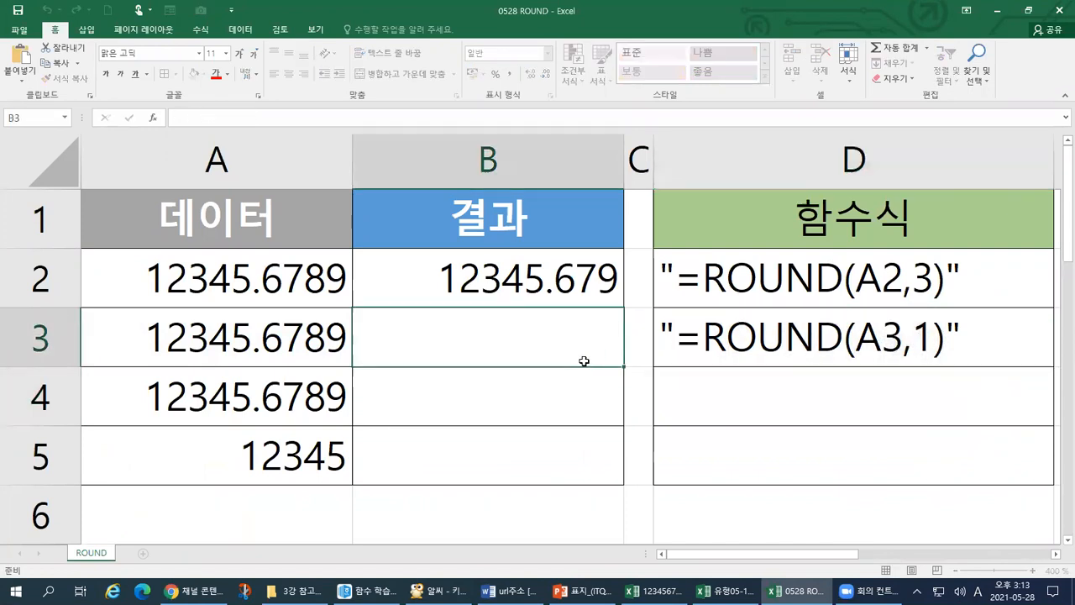
key("ctrl+v")
key("Return")
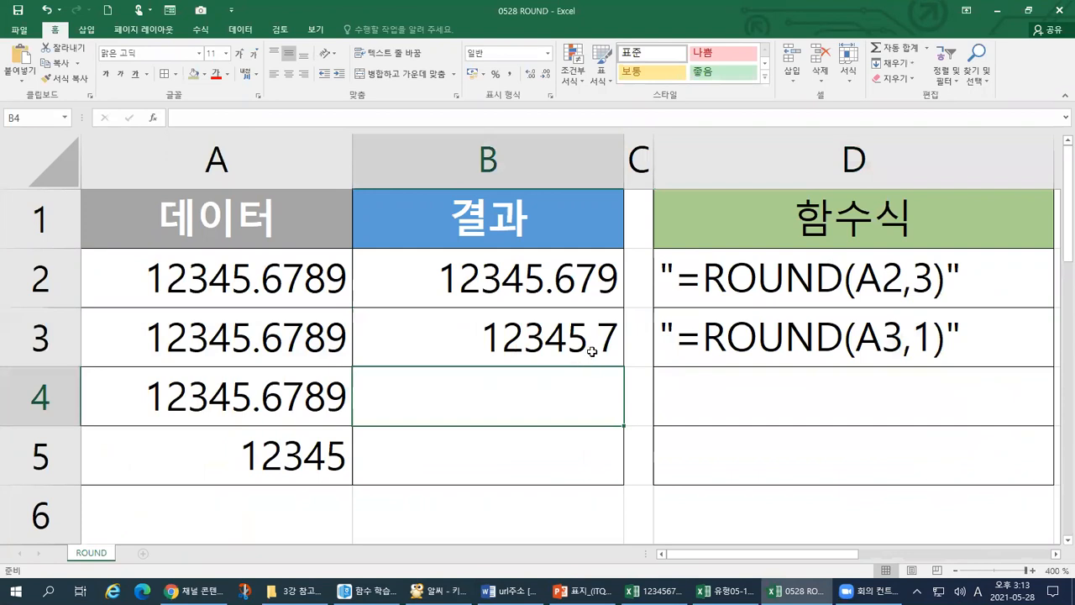
Step: Underline the magnified number in A4 and write the formula =ROUND(A4,0) in D4
left_click(310, 390)
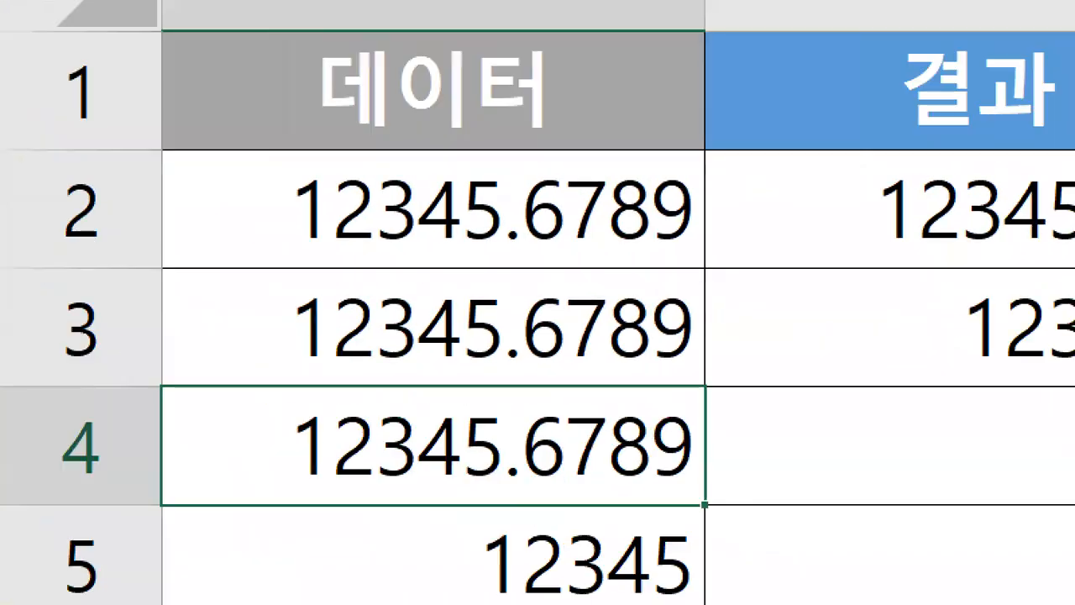
mouse_move(252, 480)
left_mouse_down()
mouse_move(456, 496)
mouse_move(749, 476)
left_mouse_up()
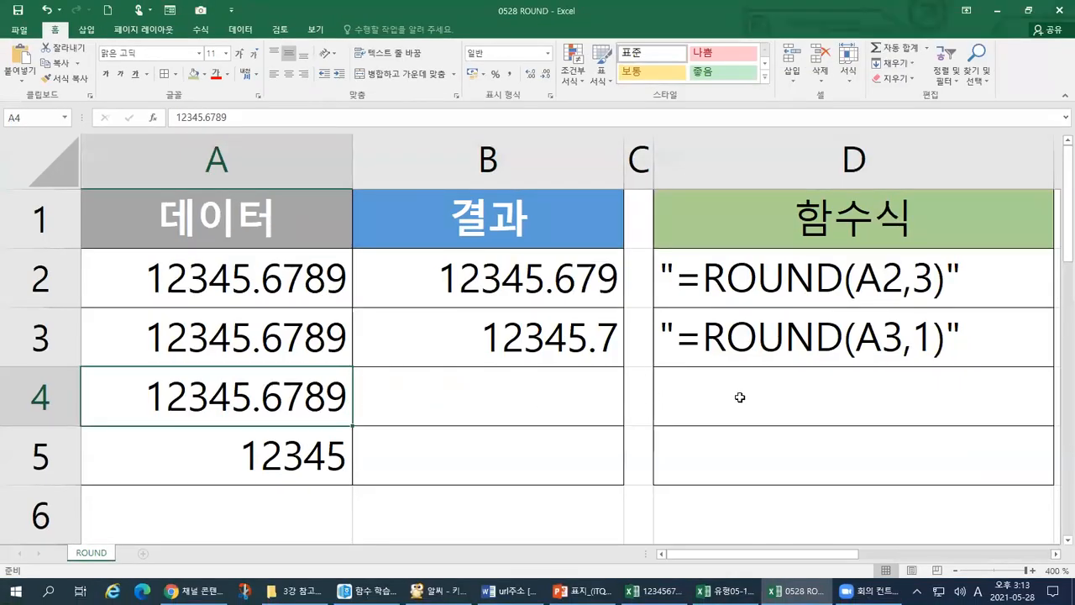
left_click(740, 397)
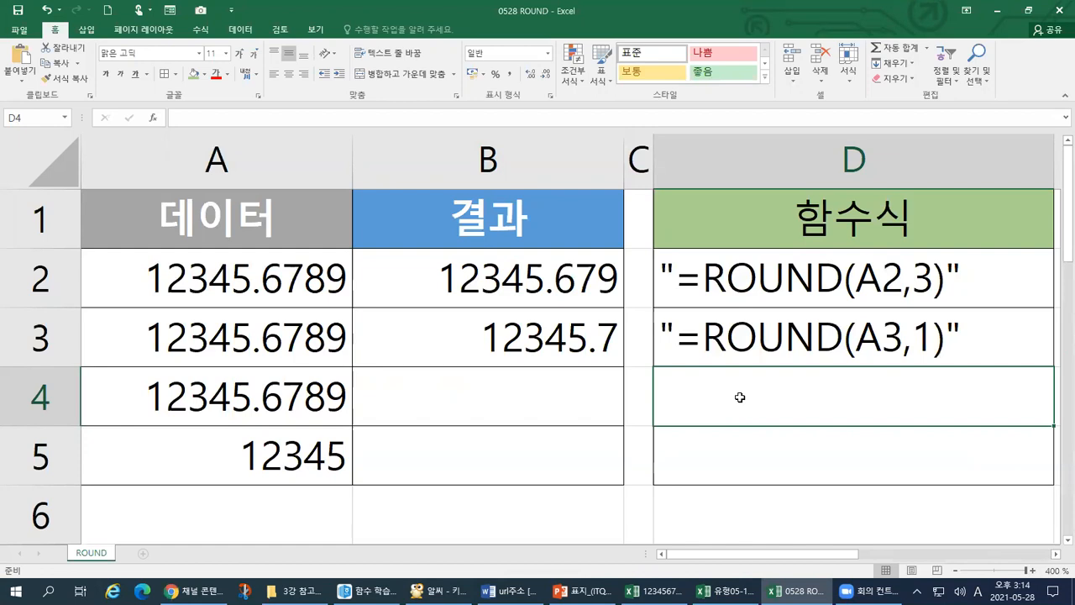
double_click(739, 397)
type("=")
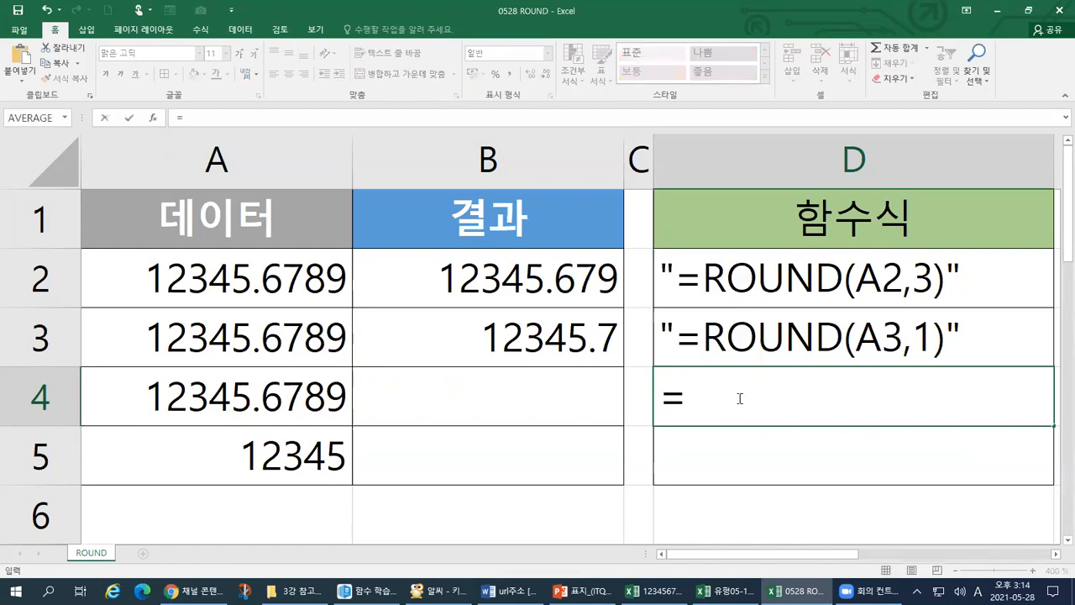
type("ROUND")
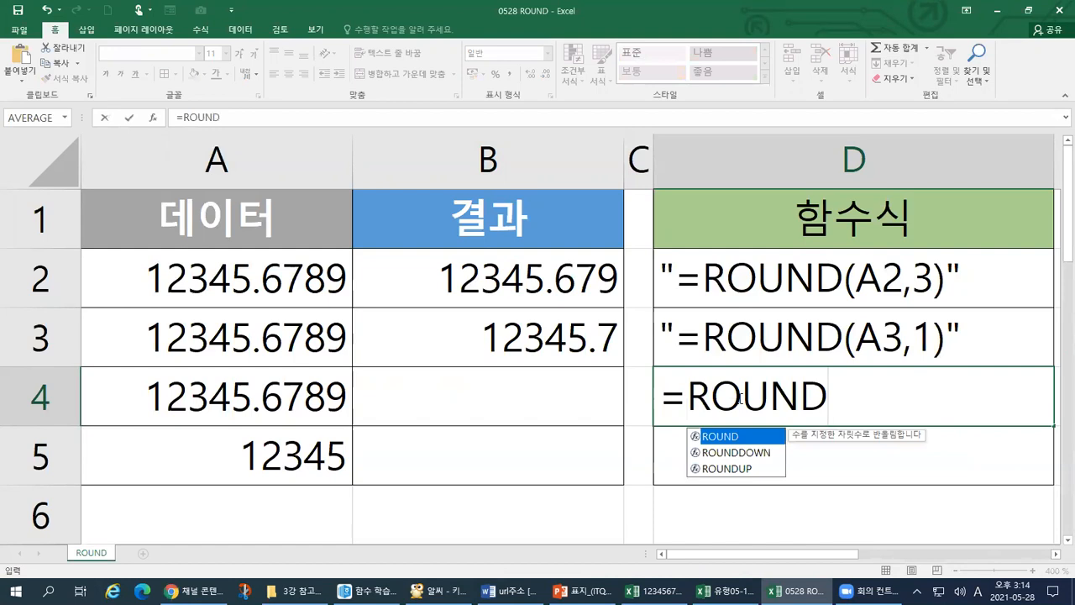
type("(")
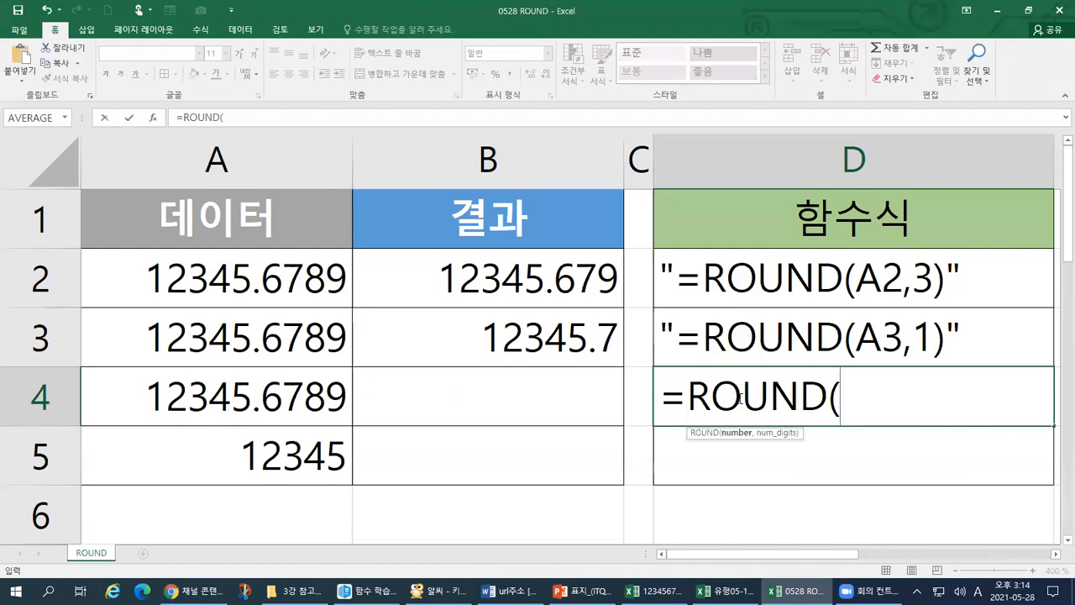
left_click(177, 397)
type(",")
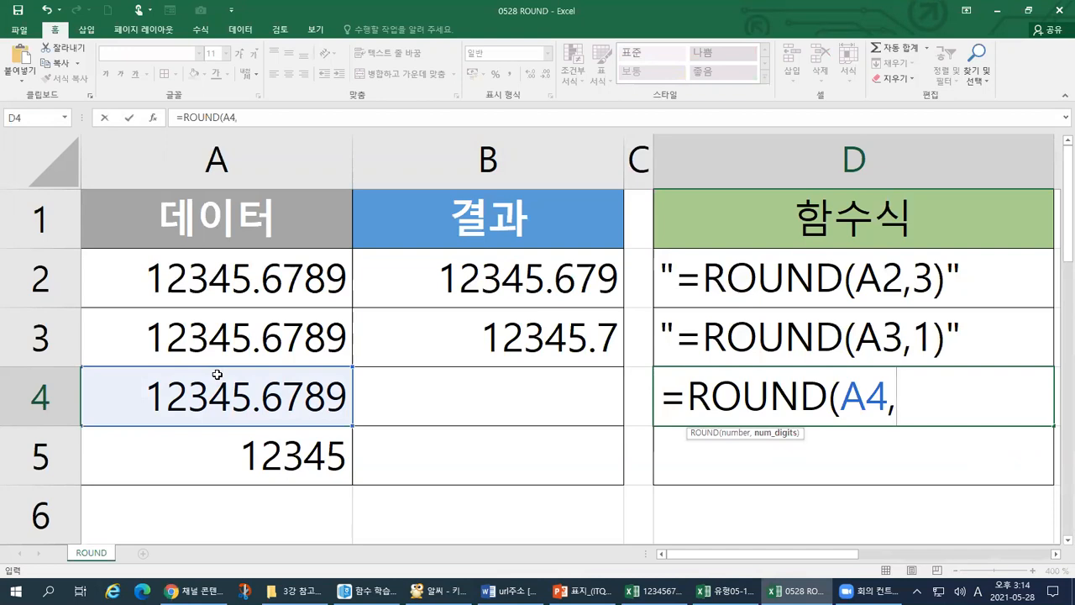
type("0)")
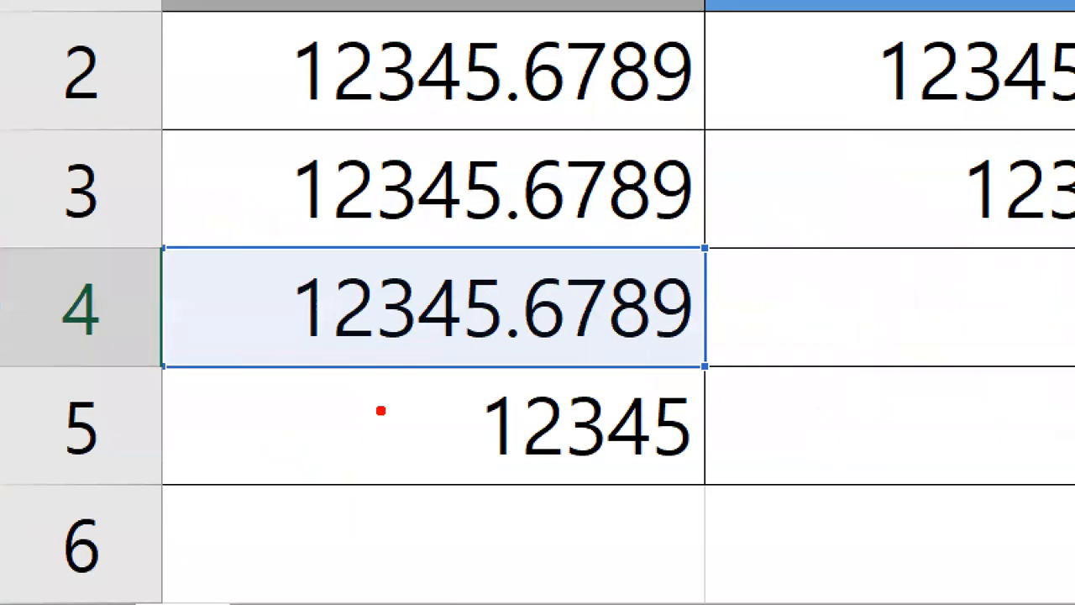
Step: Mark each of the five integer digits in A4 with a short red stroke below it, and leave the screen annotation
left_click_drag(481, 341, 482, 390)
left_click_drag(436, 352, 431, 388)
left_click_drag(391, 346, 390, 391)
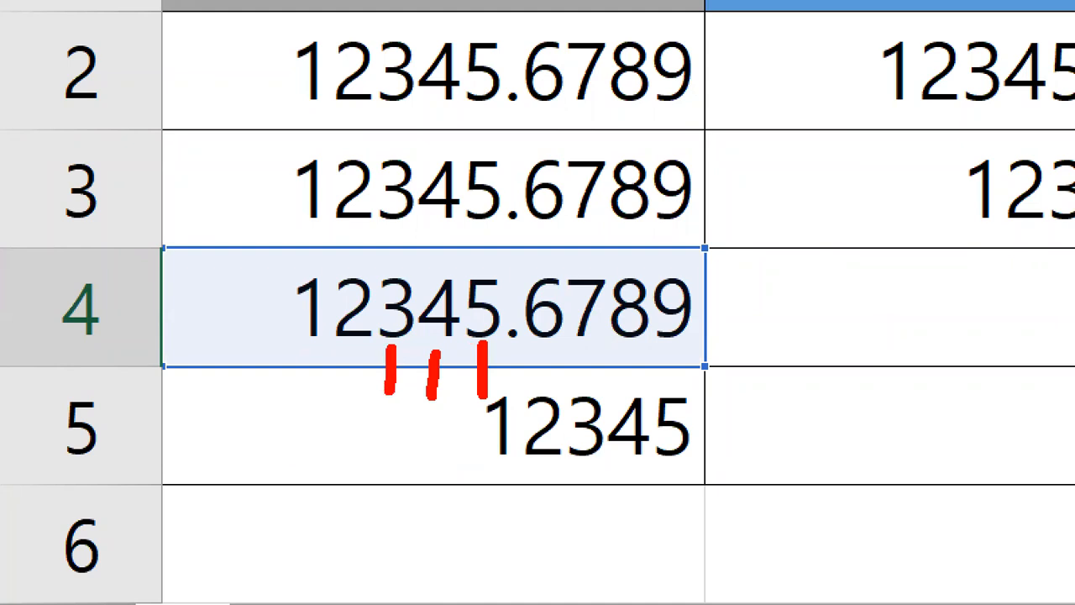
left_click_drag(348, 341, 347, 408)
left_click_drag(308, 348, 299, 398)
key("Escape")
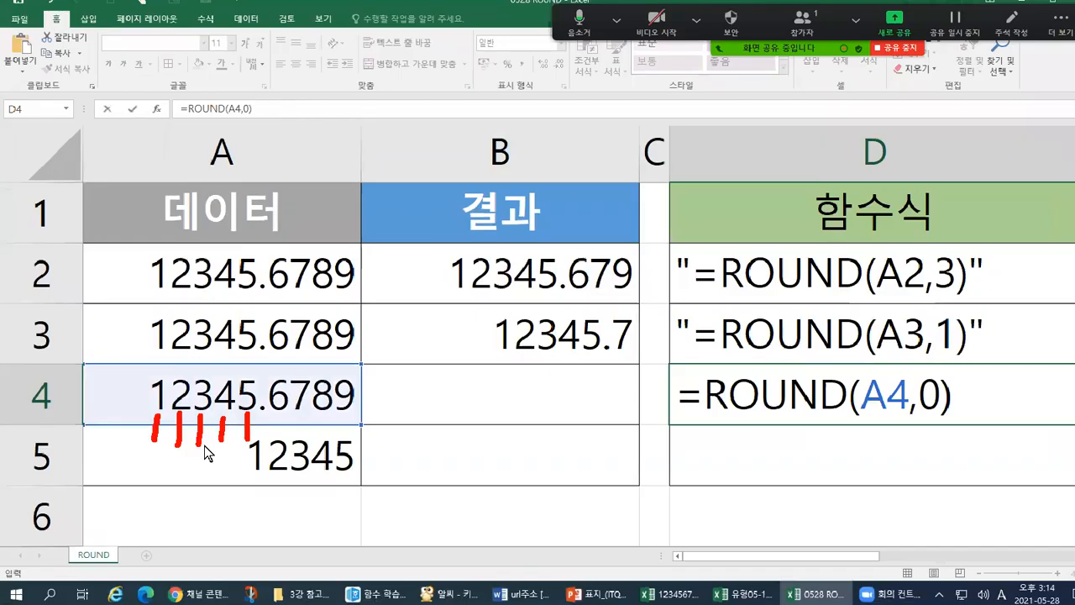
Step: Magnify D4, underline the arguments A4,0 in red, circle each argument, and draw a slash and a dash beside the formula
key("ctrl+1")
left_click(834, 451)
left_click_drag(761, 401, 922, 399)
mouse_move(789, 380)
left_mouse_down()
mouse_move(766, 357)
mouse_move(810, 301)
mouse_move(853, 349)
mouse_move(807, 380)
left_mouse_up()
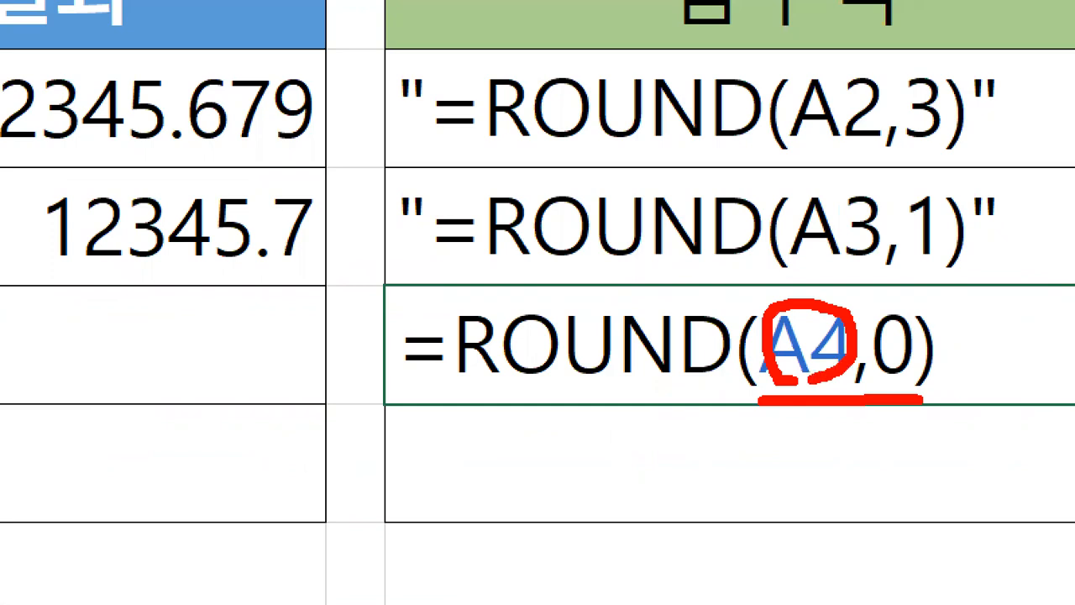
mouse_move(917, 388)
left_mouse_down()
mouse_move(901, 389)
mouse_move(871, 313)
mouse_move(929, 334)
mouse_move(898, 391)
left_mouse_up()
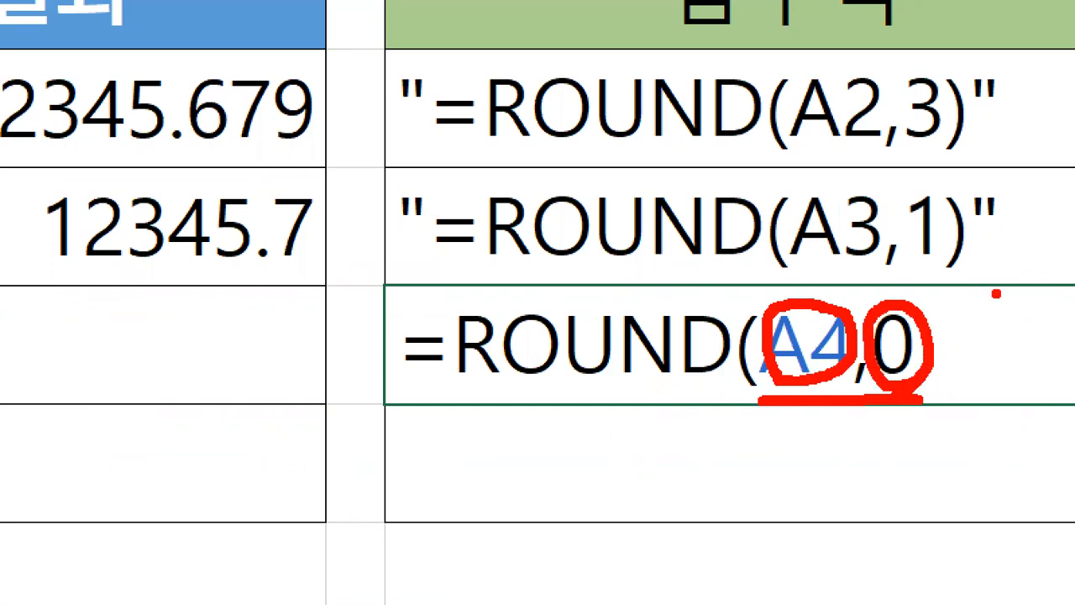
left_click_drag(1003, 284, 942, 433)
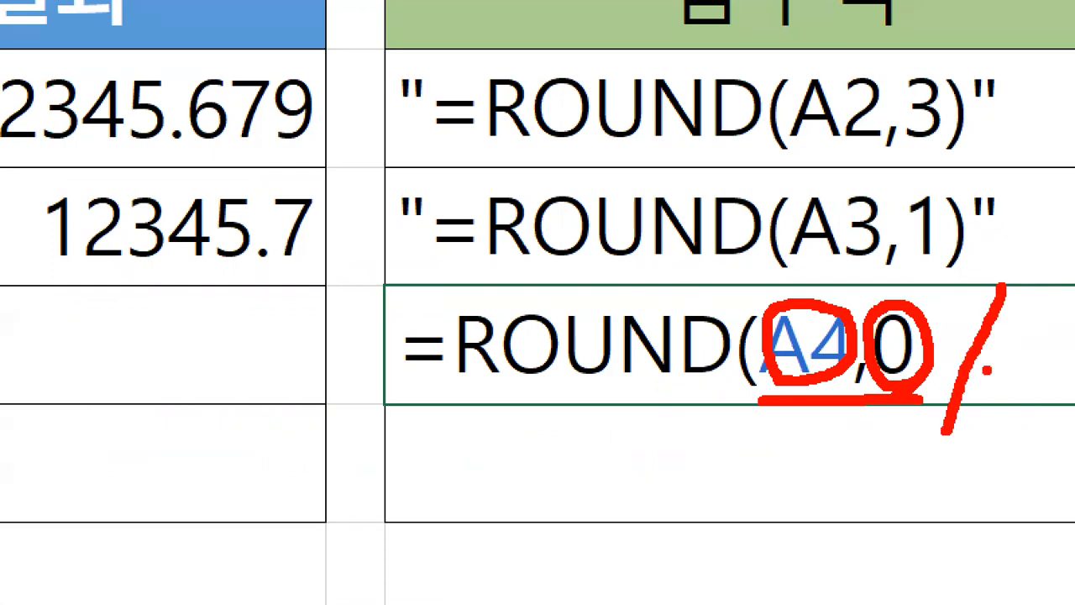
left_click_drag(975, 387, 1065, 379)
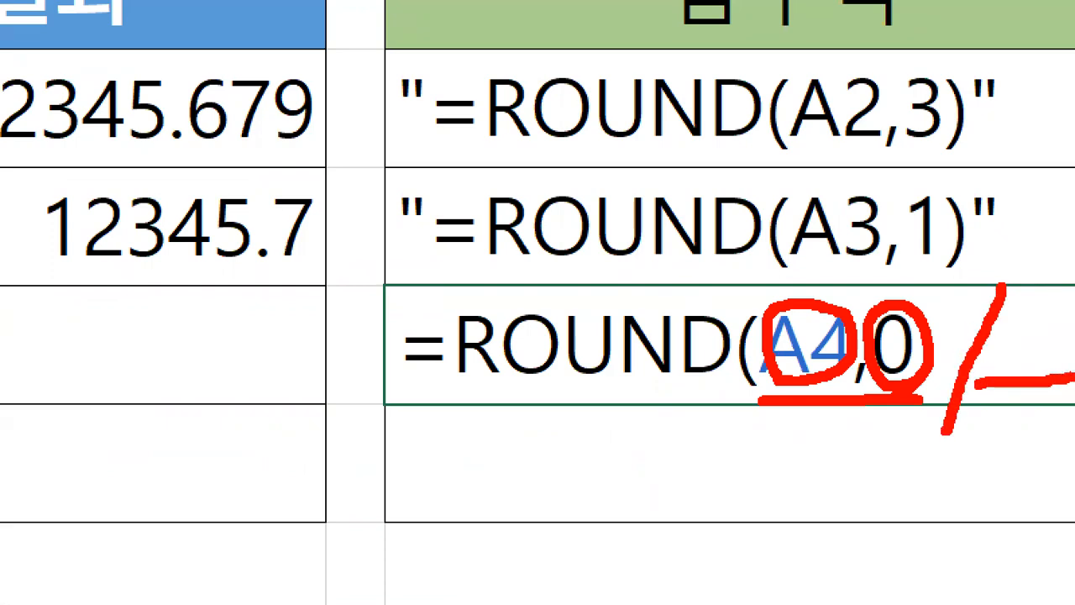
mouse_move(932, 282)
left_mouse_down()
mouse_move(943, 299)
mouse_move(974, 272)
left_mouse_up()
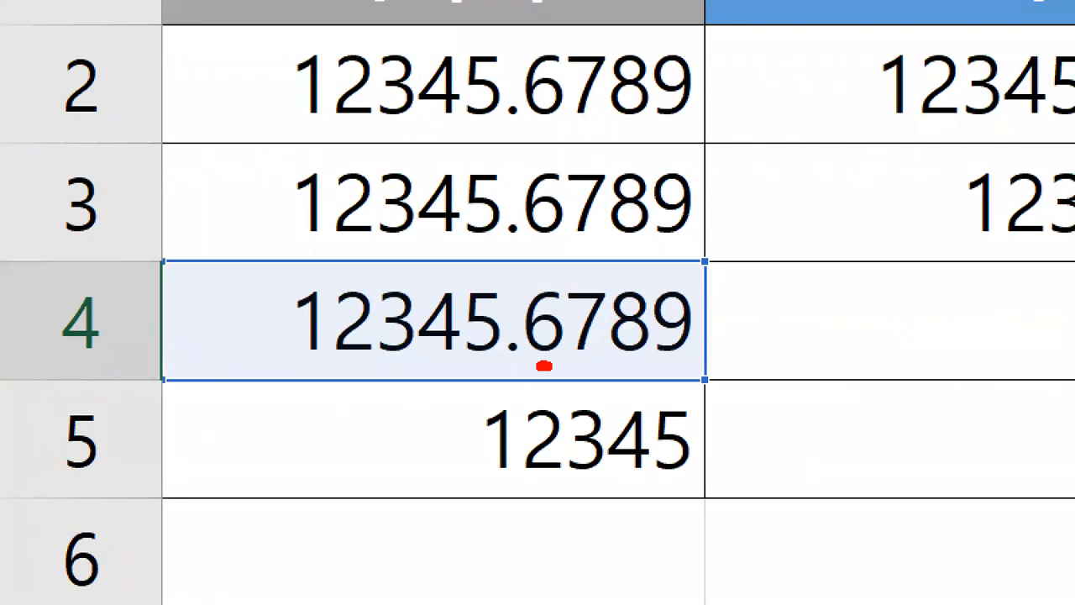
Step: Underline and strike out the decimals 6789 in A4, draw a +1 carry arrow toward the digit 5, and underline that 5
left_click_drag(544, 365, 690, 362)
left_click_drag(681, 286, 502, 348)
left_click_drag(700, 302, 555, 359)
left_click_drag(618, 285, 521, 324)
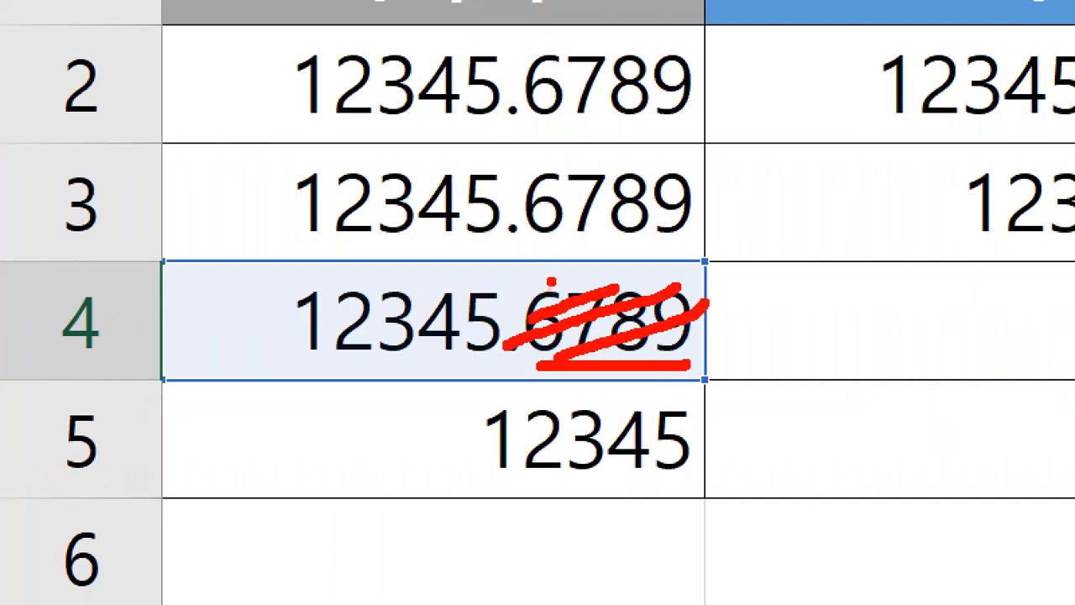
mouse_move(545, 271)
left_mouse_down()
mouse_move(499, 248)
mouse_move(453, 284)
left_mouse_up()
mouse_move(467, 244)
left_mouse_down()
mouse_move(500, 238)
mouse_move(511, 271)
left_mouse_up()
left_click_drag(537, 227, 539, 262)
mouse_move(460, 259)
left_mouse_down()
mouse_move(499, 199)
mouse_move(546, 257)
left_mouse_up()
left_click_drag(447, 365, 507, 361)
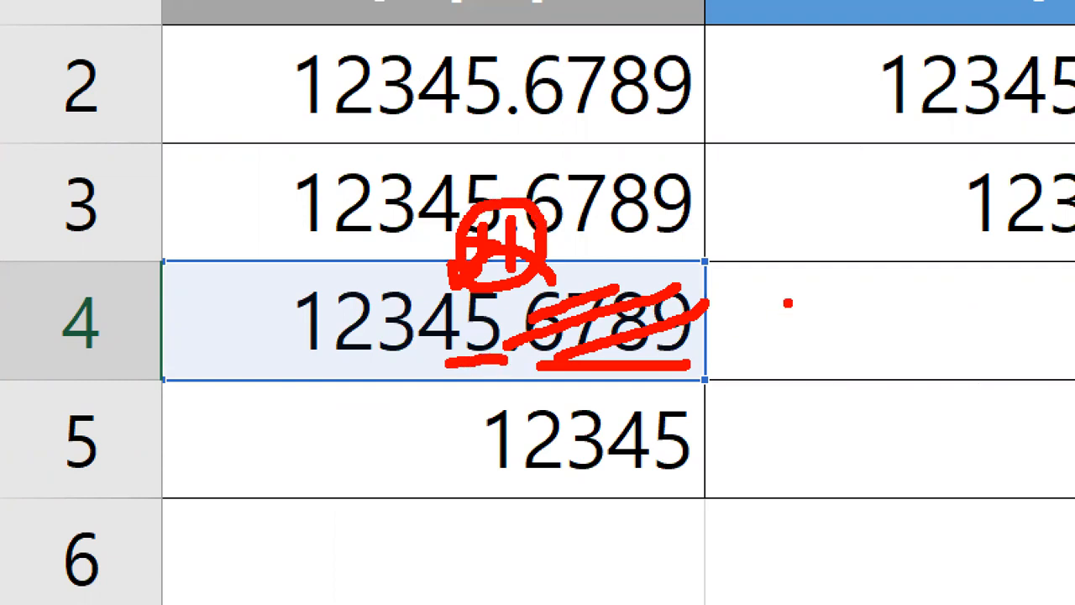
Step: Handwrite 12346 in red in the empty cell beside A4, mark the digit 5, and clear the annotation
mouse_move(788, 304)
left_mouse_down()
mouse_move(789, 363)
mouse_move(905, 359)
left_mouse_up()
mouse_move(895, 302)
left_mouse_down()
mouse_move(929, 363)
mouse_move(1020, 339)
left_mouse_up()
left_click_drag(984, 294, 982, 370)
mouse_move(1045, 269)
left_mouse_down()
mouse_move(1031, 337)
mouse_move(1057, 356)
mouse_move(1027, 353)
left_mouse_up()
left_click_drag(482, 313, 491, 329)
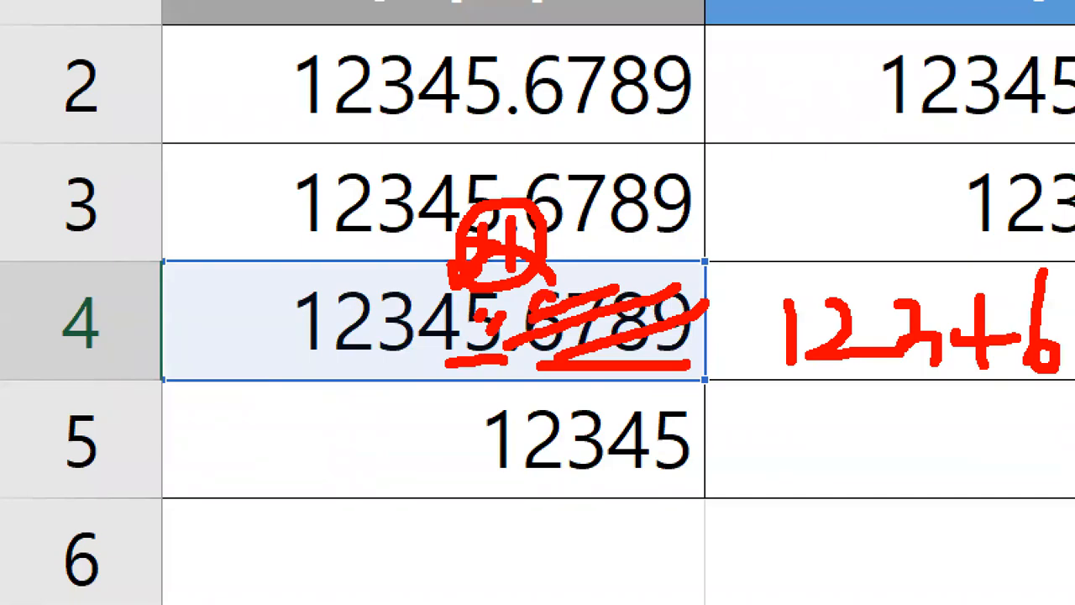
key("Escape")
Step: Underline and cross out the decimals of the magnified A4, write .0 above the decimal point, and leave the annotation
key("ctrl+1")
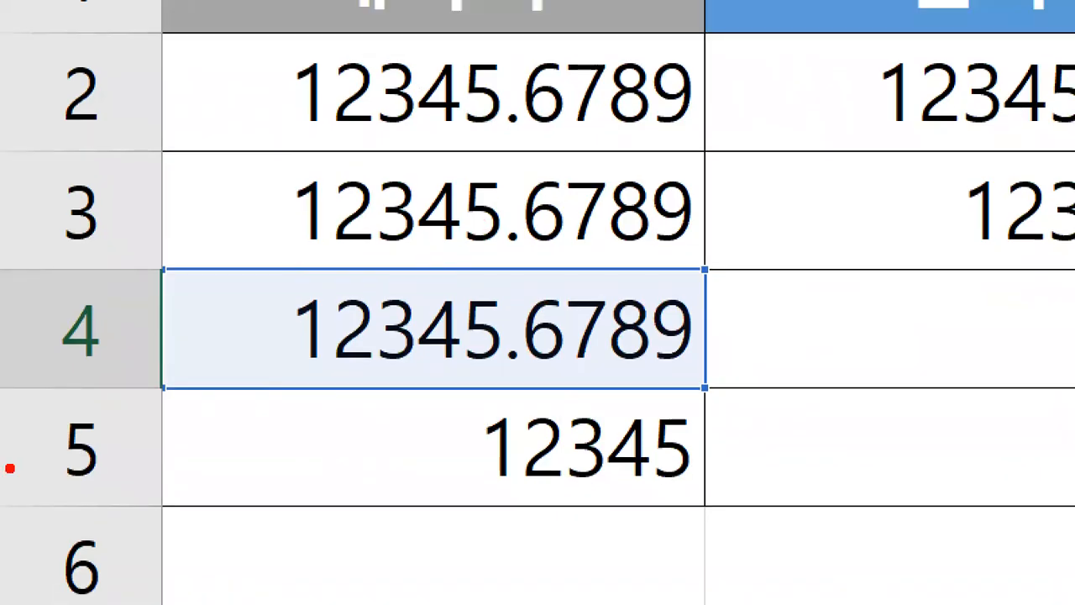
left_click_drag(518, 370, 708, 363)
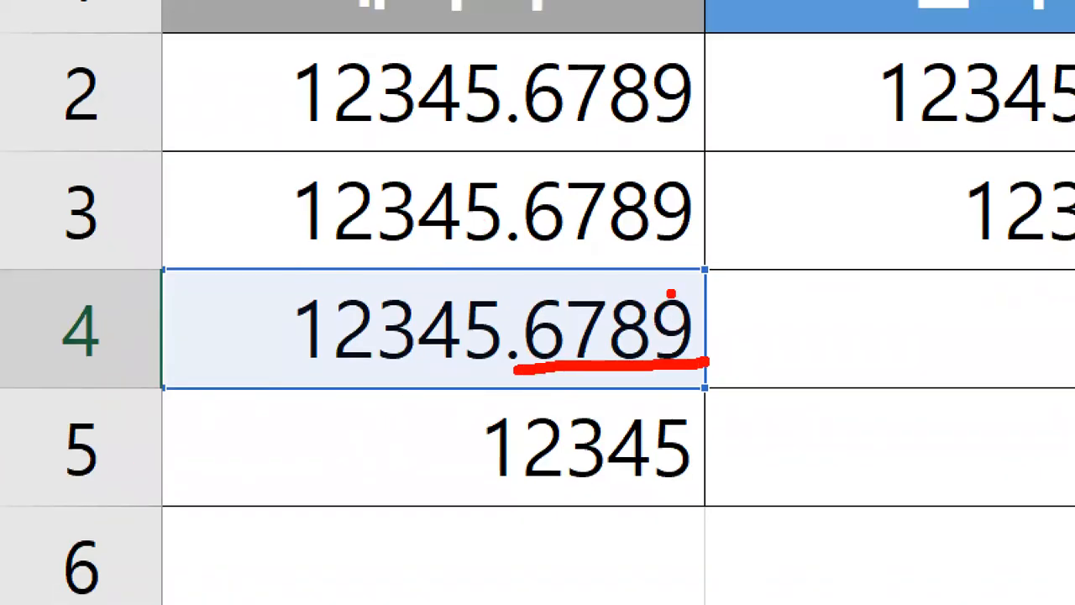
left_click_drag(671, 290, 553, 389)
left_click_drag(565, 285, 640, 374)
mouse_move(512, 217)
left_mouse_down()
mouse_move(509, 247)
mouse_move(537, 210)
mouse_move(507, 220)
left_mouse_up()
left_click(502, 261)
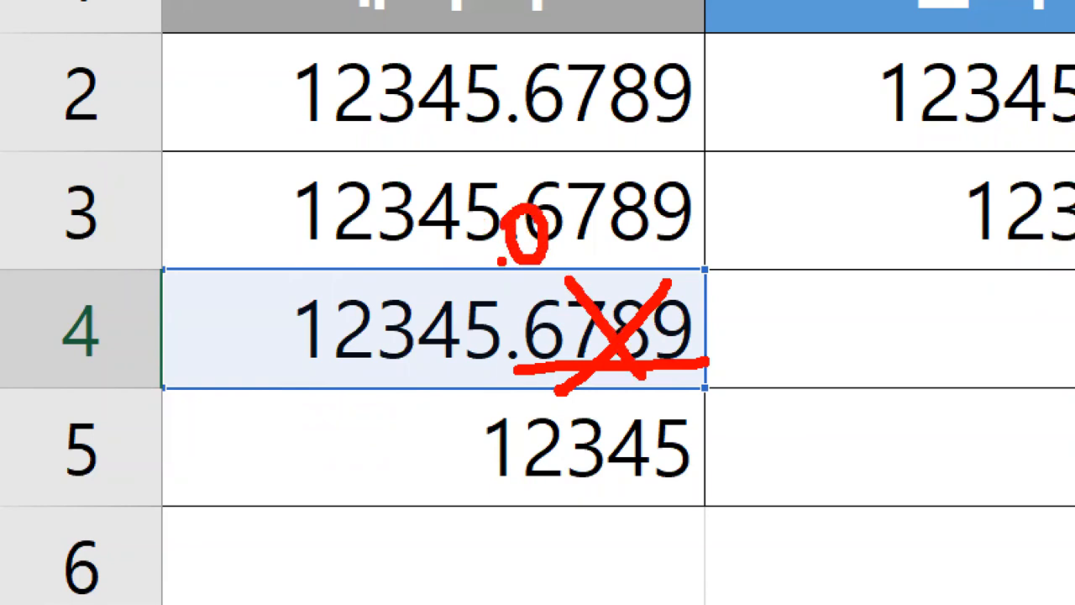
key("Escape")
Step: Underline the digit count 0 in the magnified D4 formula and leave the annotation
key("ctrl+1")
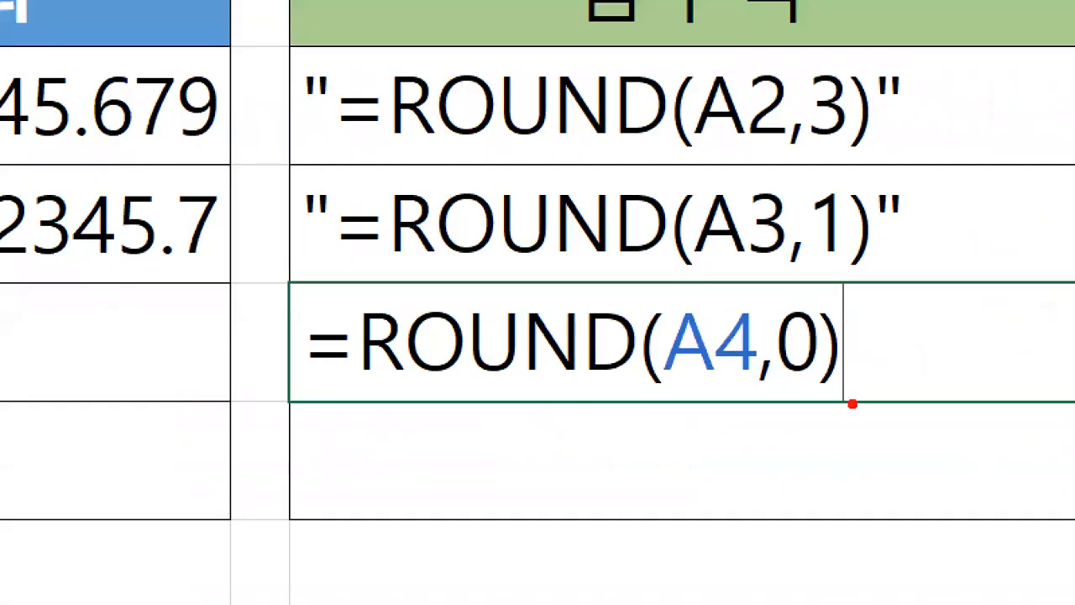
left_click_drag(761, 380, 828, 372)
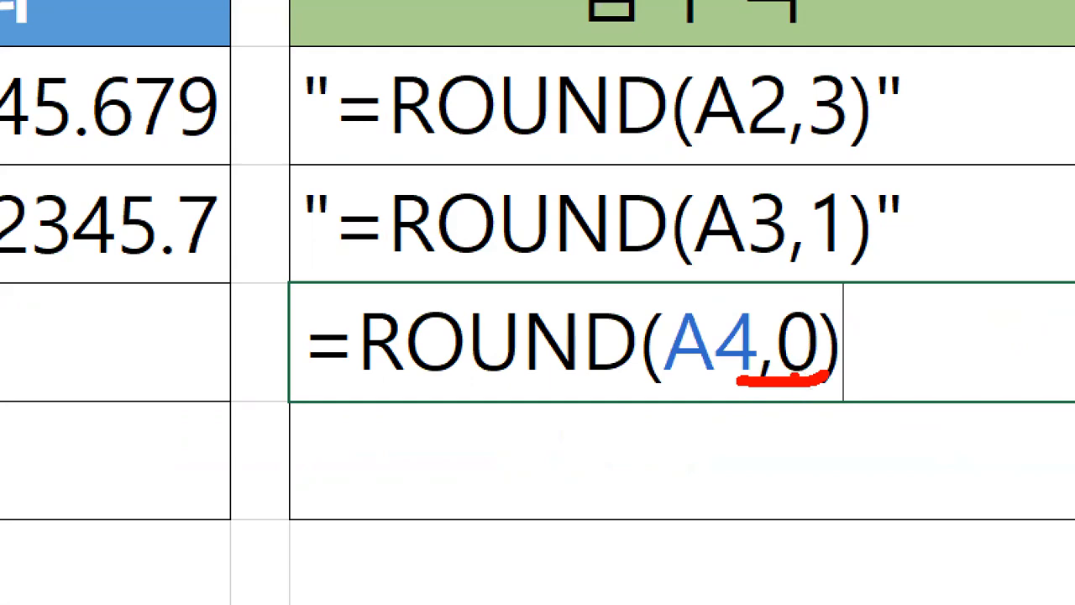
key("Escape")
Step: Strike two lines through A4's decimals, circle the digit 5, add red marks above the 6 and beside row 4, and clear the annotation
scroll(743, 439, "up", 3, "ctrl")
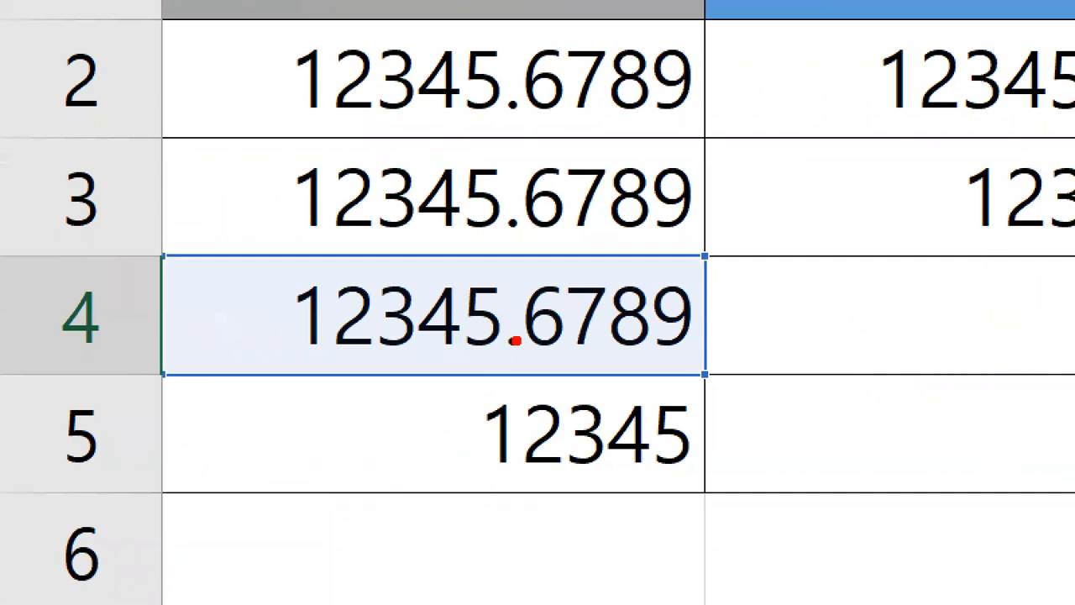
left_click_drag(510, 341, 697, 333)
left_click_drag(522, 314, 697, 299)
mouse_move(506, 344)
left_mouse_down()
mouse_move(454, 308)
mouse_move(517, 294)
mouse_move(487, 347)
mouse_move(433, 371)
left_mouse_up()
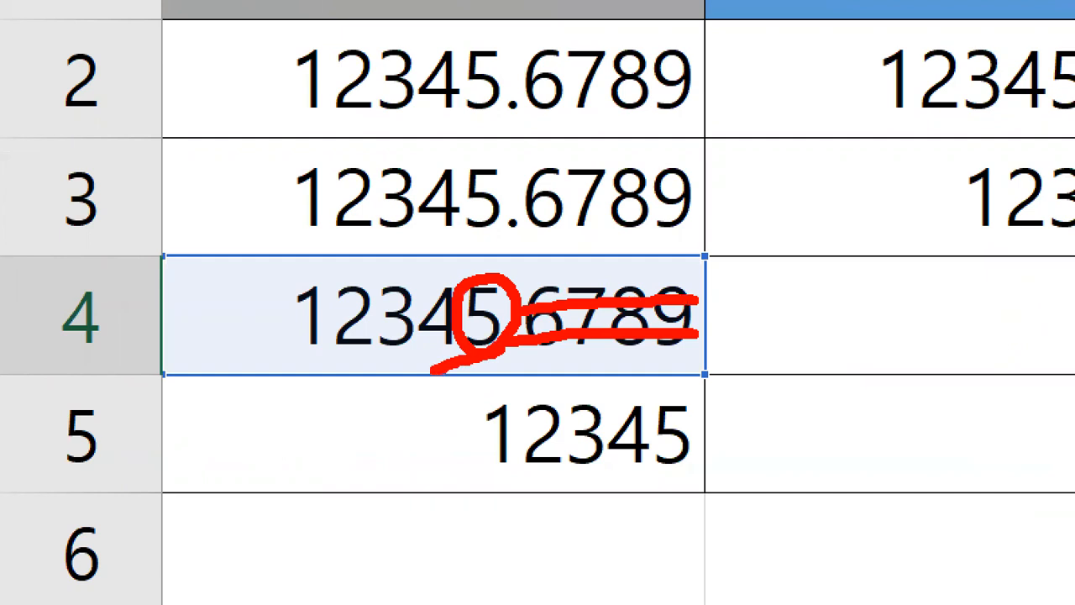
mouse_move(544, 245)
left_mouse_down()
mouse_move(554, 269)
mouse_move(568, 246)
left_mouse_up()
mouse_move(149, 251)
left_mouse_down()
mouse_move(137, 344)
mouse_move(158, 304)
left_mouse_up()
mouse_move(104, 312)
left_mouse_down()
mouse_move(168, 309)
mouse_move(197, 331)
left_mouse_up()
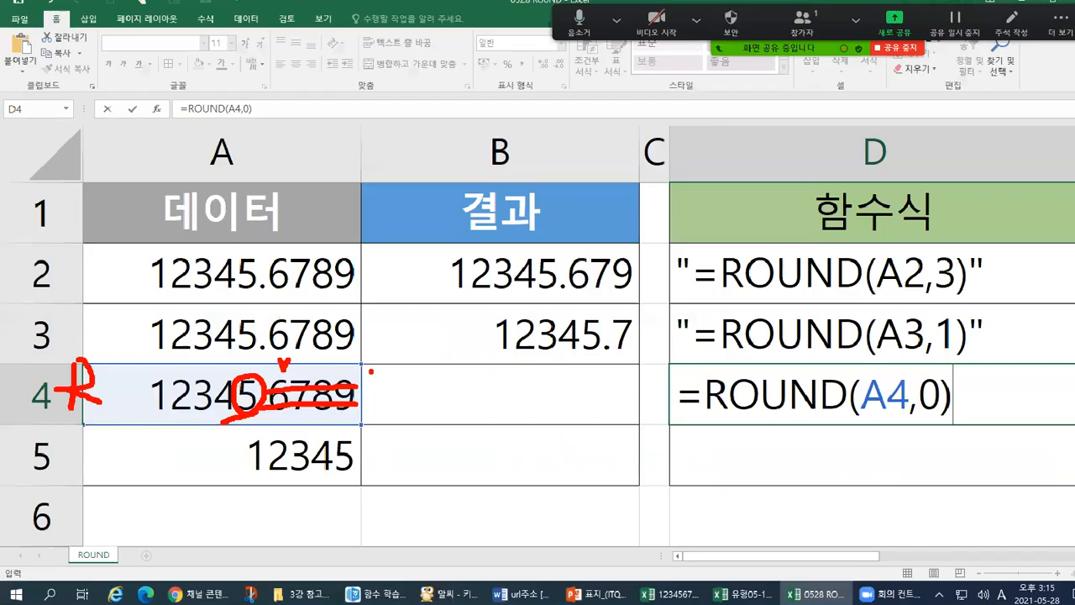
key("Escape")
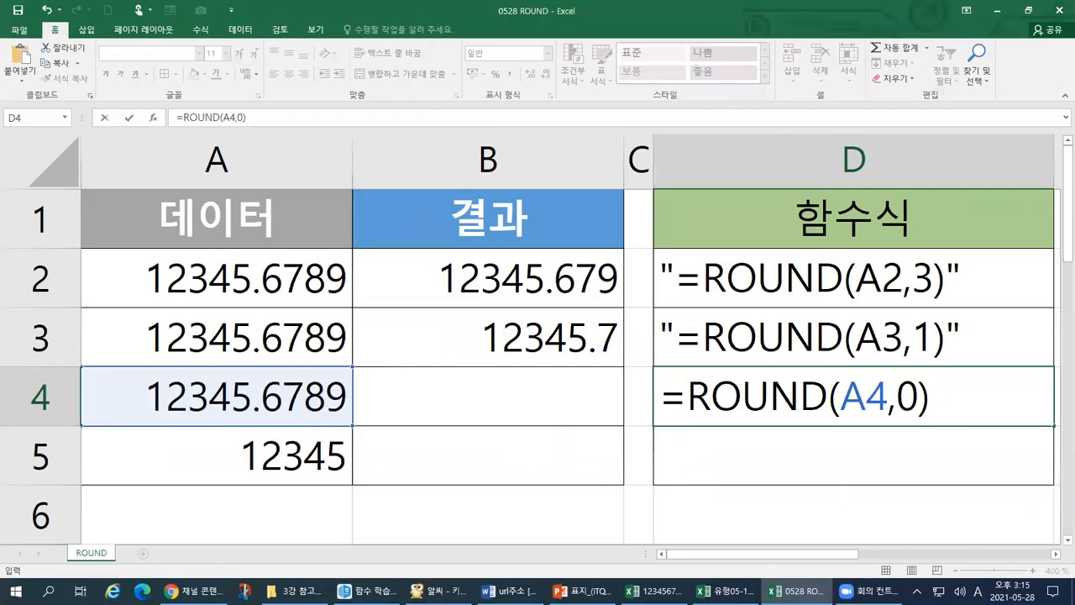
Step: Underline .6 in the magnified A4, write a 5 in column B, slash through the digits 7, 8 and 9, and write zeros above them
left_click_drag(509, 309, 572, 309)
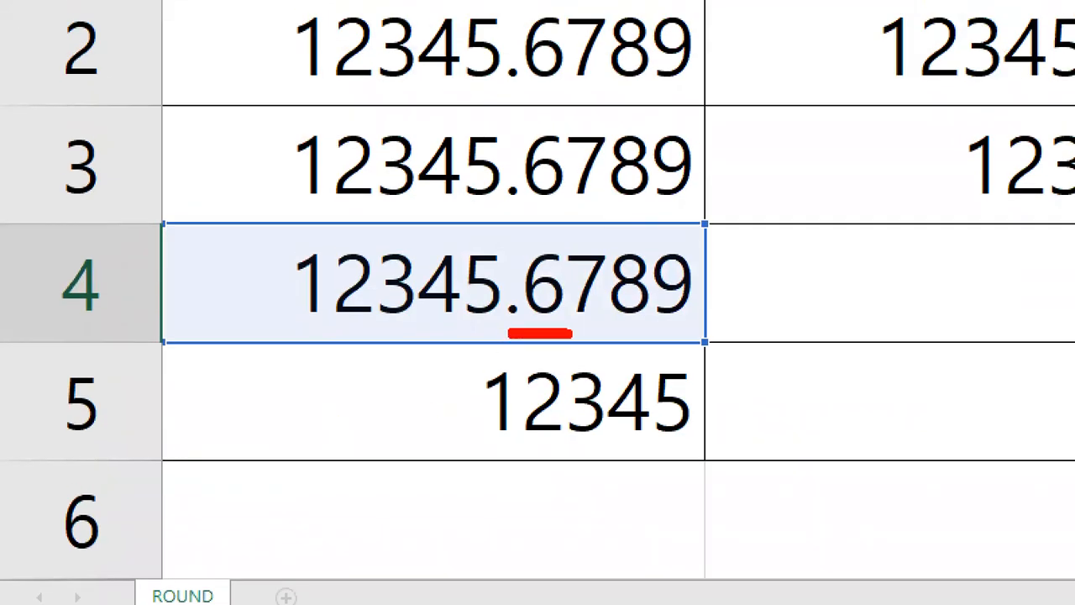
mouse_move(898, 183)
left_mouse_down()
mouse_move(898, 208)
mouse_move(944, 304)
mouse_move(890, 312)
left_mouse_up()
left_click_drag(868, 227, 951, 225)
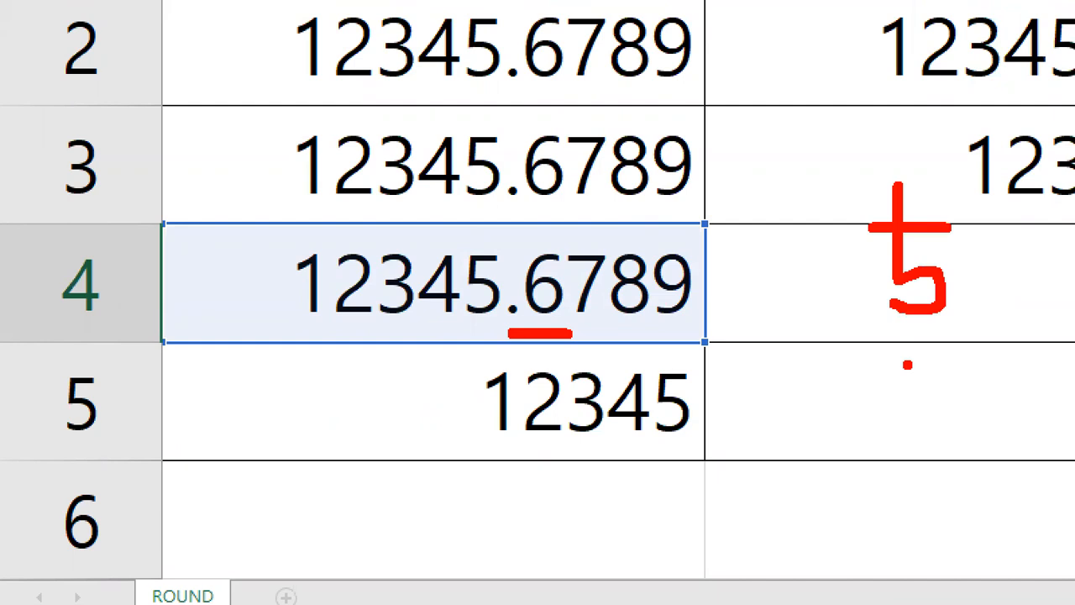
left_click_drag(591, 250, 556, 329)
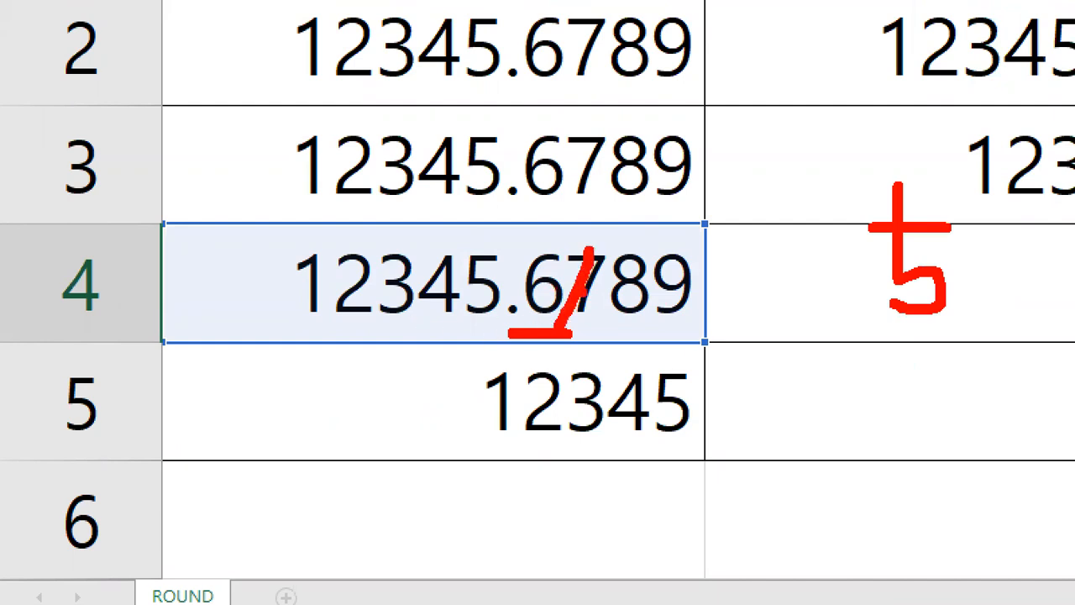
left_click_drag(655, 231, 600, 332)
left_click_drag(694, 249, 647, 327)
mouse_move(598, 242)
left_mouse_down()
mouse_move(598, 220)
mouse_move(647, 220)
mouse_move(671, 235)
mouse_move(659, 215)
left_mouse_up()
left_click(608, 285)
left_click_drag(605, 283, 606, 293)
left_click(598, 296)
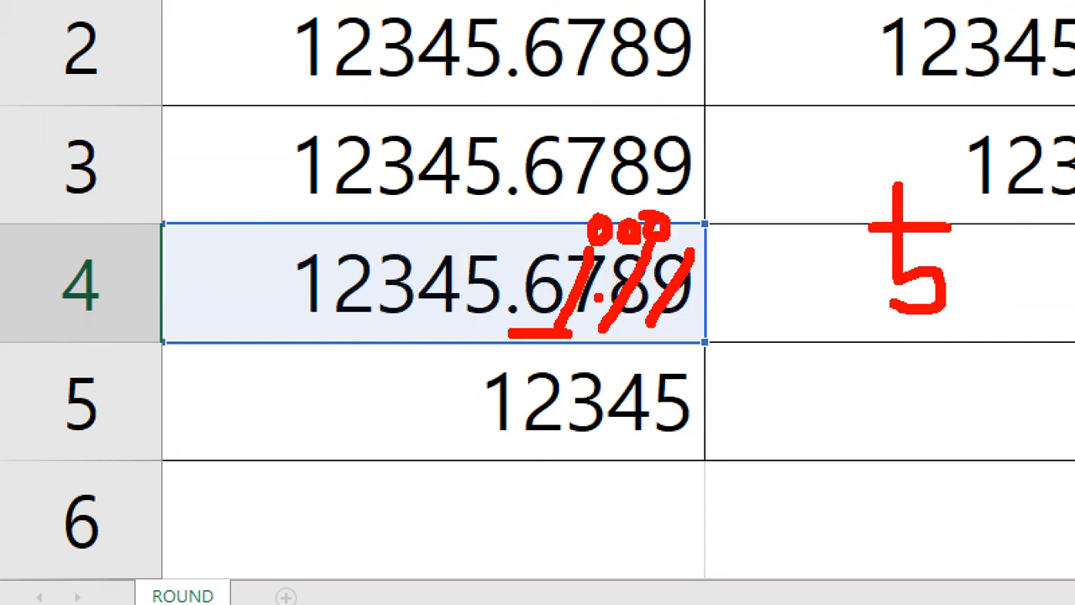
Step: Draw a +1 carry arrow from the 6 to the 5 in A4, write 6 below the 5, underline the integer part, and clear the annotation
mouse_move(545, 235)
left_mouse_down()
mouse_move(504, 208)
mouse_move(475, 255)
left_mouse_up()
mouse_move(445, 163)
left_mouse_down()
mouse_move(489, 161)
mouse_move(472, 180)
left_mouse_up()
left_click_drag(502, 133, 503, 174)
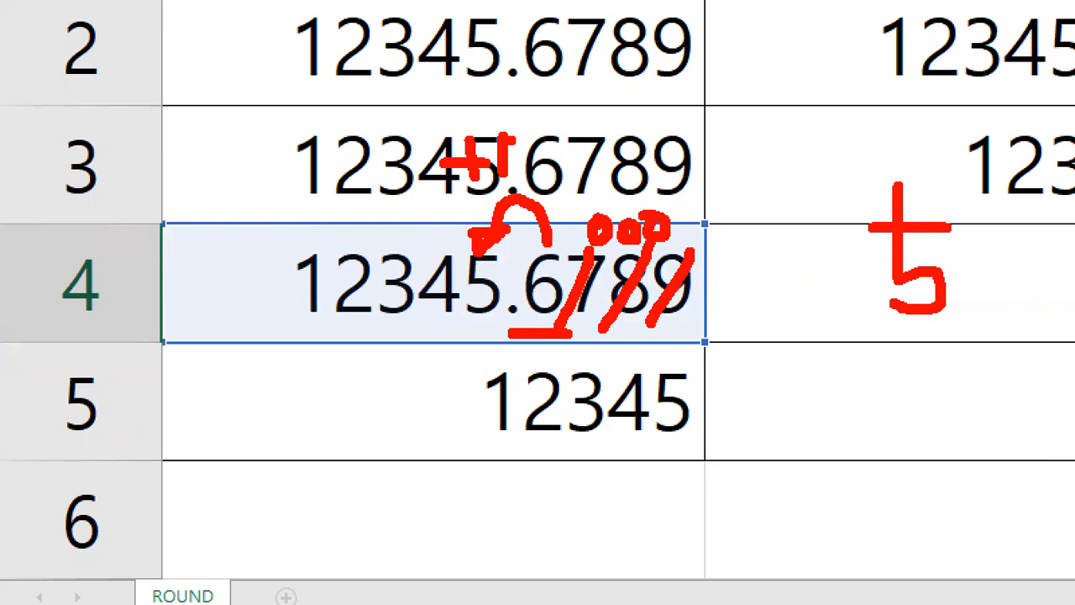
mouse_move(472, 259)
left_mouse_down()
mouse_move(473, 286)
mouse_move(496, 302)
mouse_move(467, 311)
mouse_move(504, 263)
left_mouse_up()
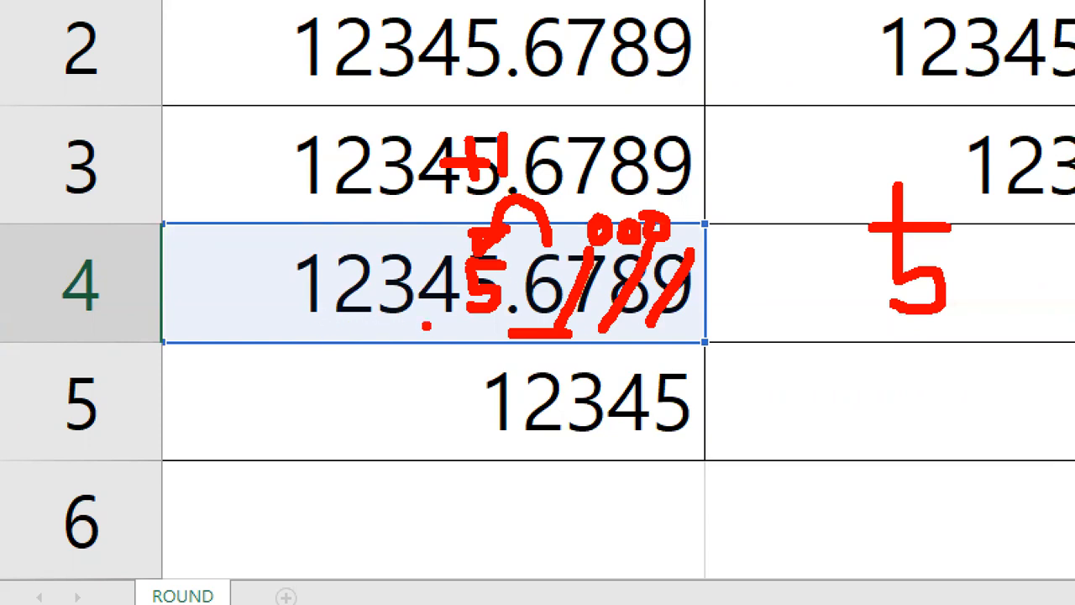
mouse_move(483, 314)
left_mouse_down()
mouse_move(490, 359)
mouse_move(482, 339)
left_mouse_up()
left_click_drag(289, 367, 483, 367)
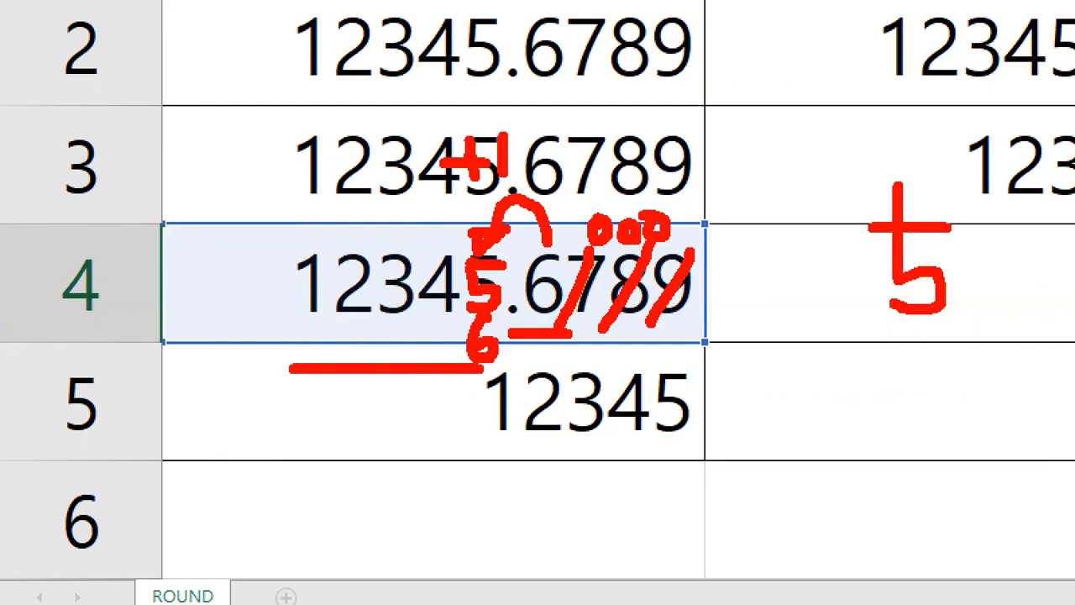
mouse_move(445, 190)
left_mouse_down()
mouse_move(428, 143)
mouse_move(529, 164)
mouse_move(445, 200)
mouse_move(459, 255)
mouse_move(472, 222)
left_mouse_up()
mouse_move(435, 333)
left_mouse_down()
mouse_move(467, 331)
mouse_move(459, 352)
left_mouse_up()
key("Escape")
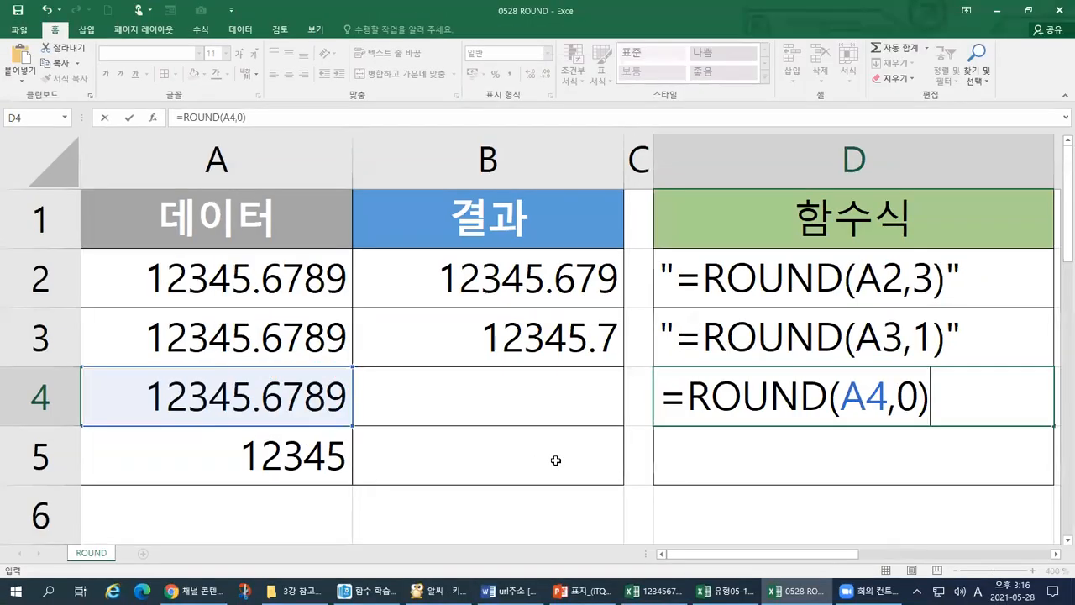
Step: Underline the magnified =ROUND(A4,0) in D4, leave the annotation, and commit the formula
key("ctrl+1")
left_click_drag(655, 429, 937, 428)
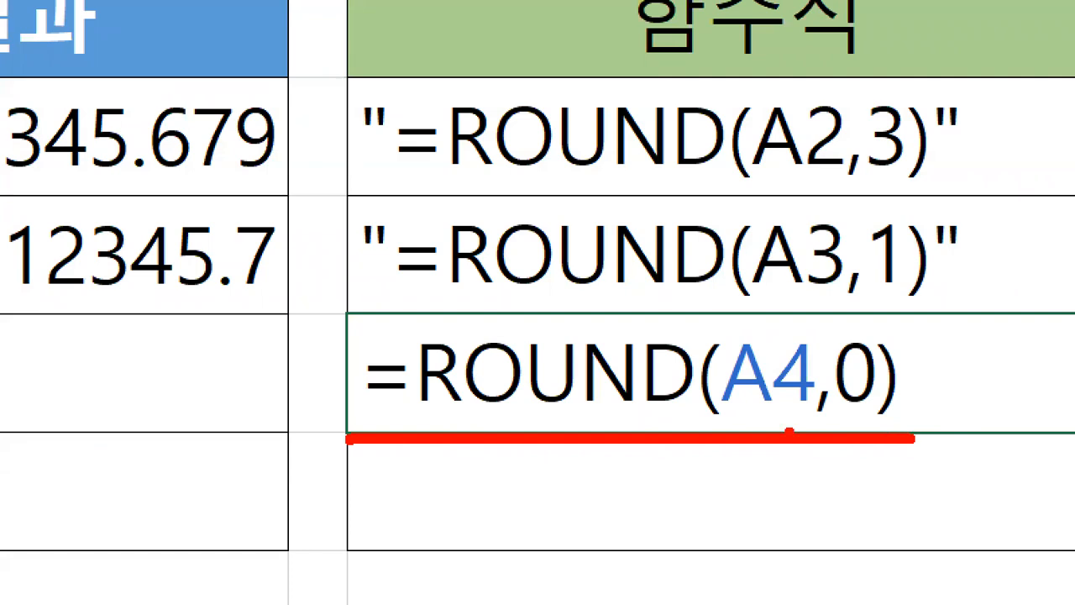
key("Escape")
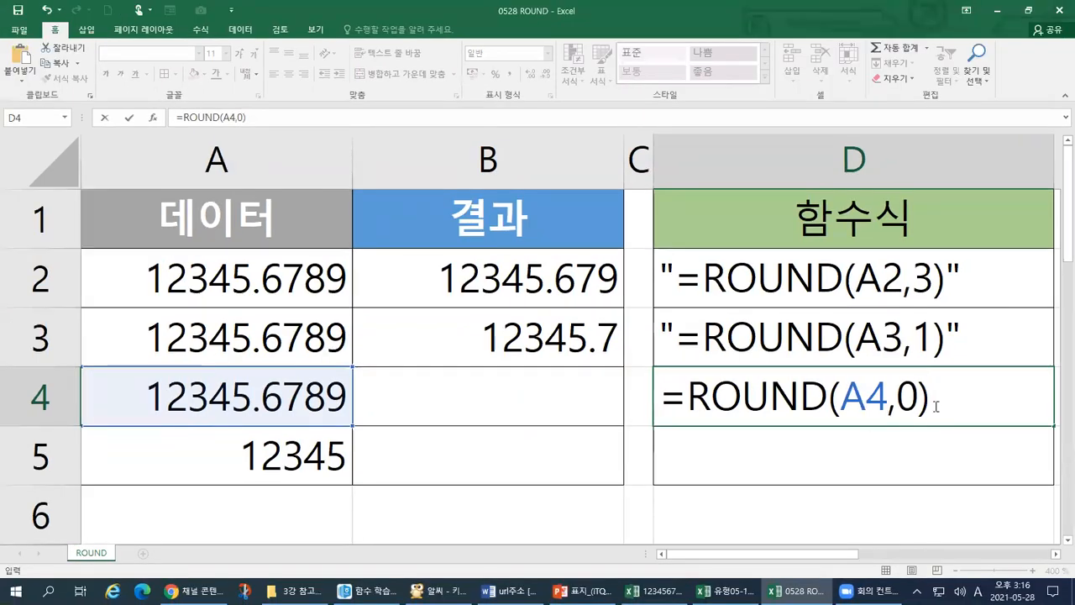
key("Return")
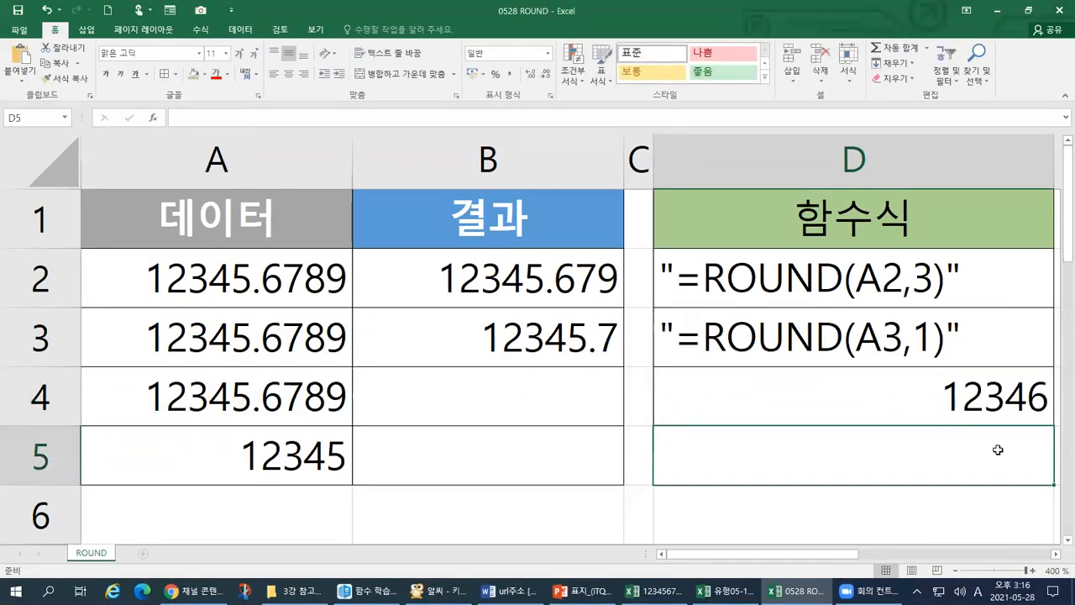
Step: Magnify and underline the calculated result in D4, and leave the annotation
key("ctrl+1")
left_click_drag(945, 419, 985, 419)
left_click_drag(897, 413, 1026, 409)
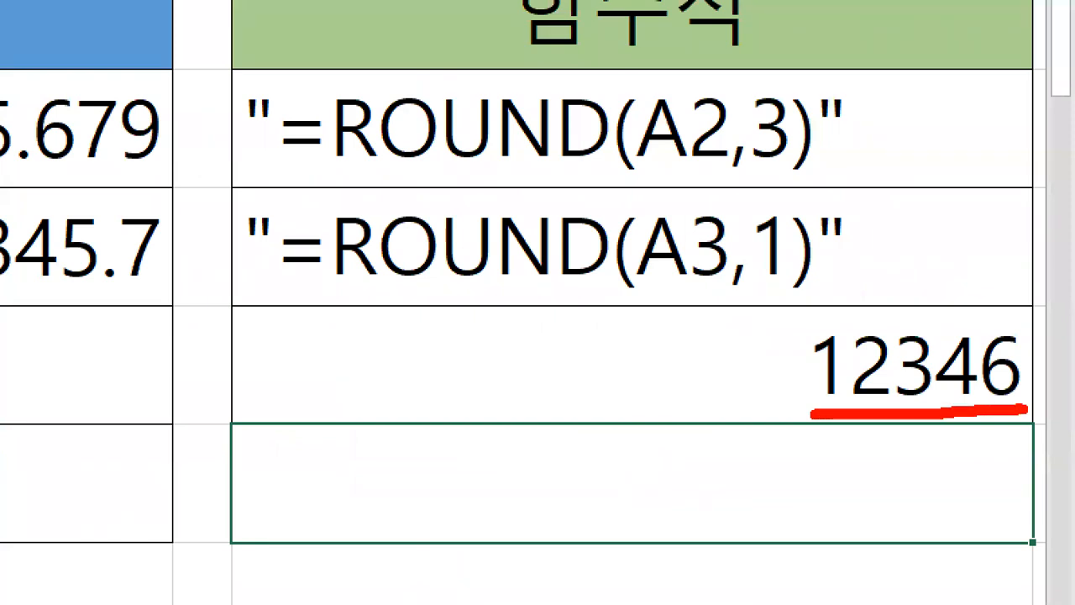
key("Escape")
Step: Copy the formula text in D4 and enclose it in double quotation marks so it reads "=ROUND(A4,0)"
double_click(691, 403)
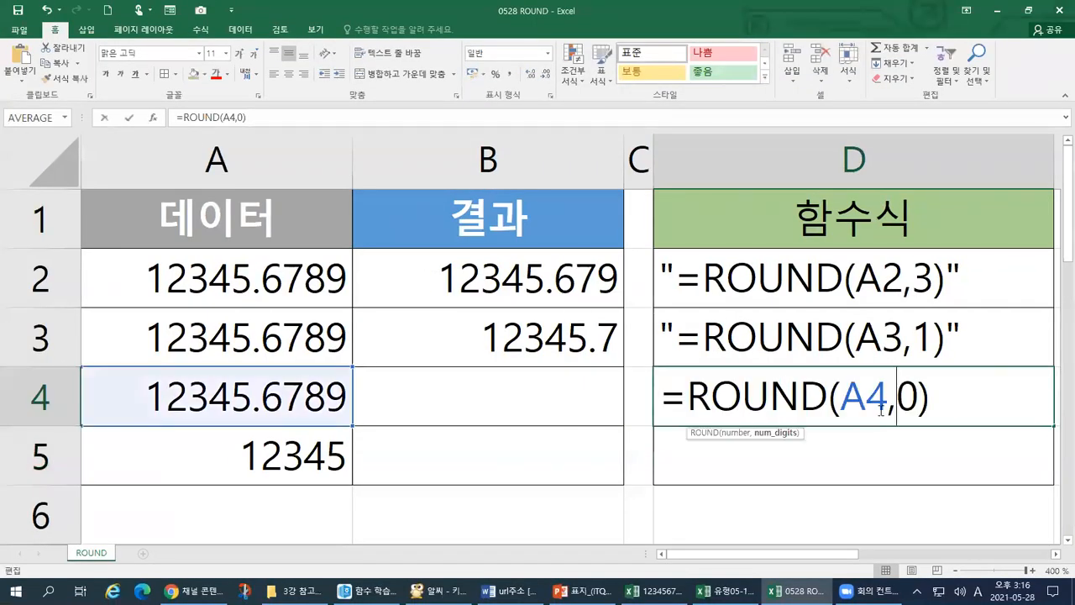
left_click_drag(931, 403, 664, 409)
key("ctrl+c")
left_click(954, 391)
type("\"")
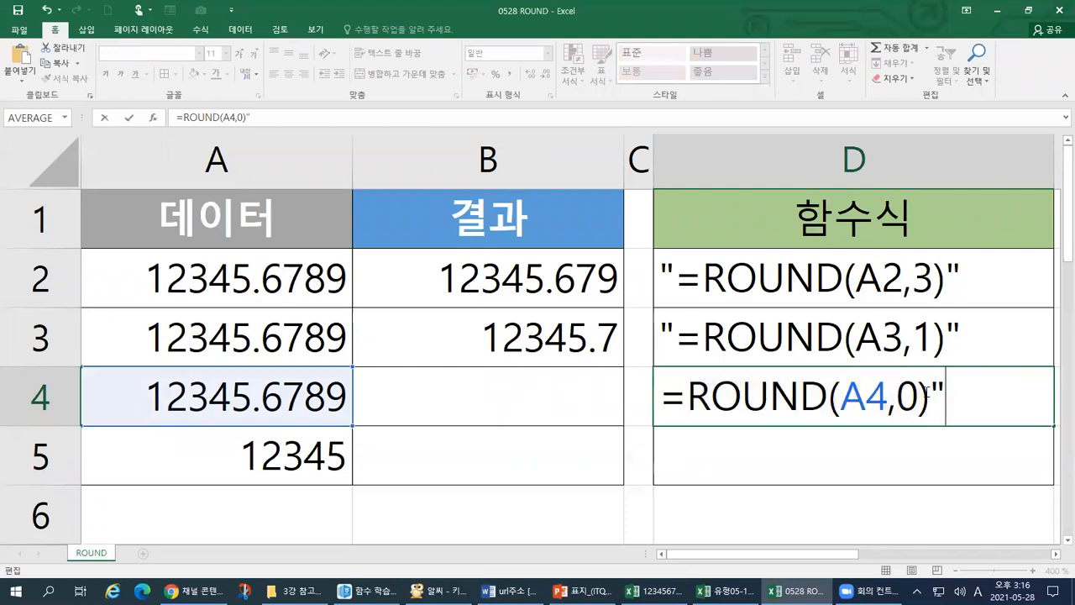
left_click(669, 403)
type("\"")
key("Return")
Step: Enter the copied formula =ROUND(A4,0) in B4
double_click(578, 400)
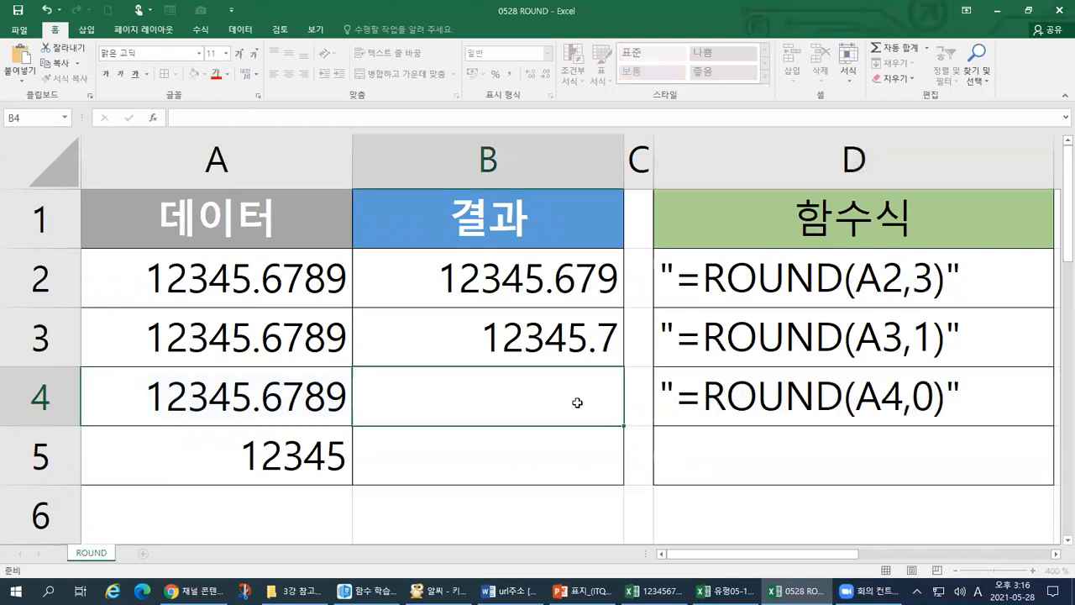
key("ctrl+v")
key("Return")
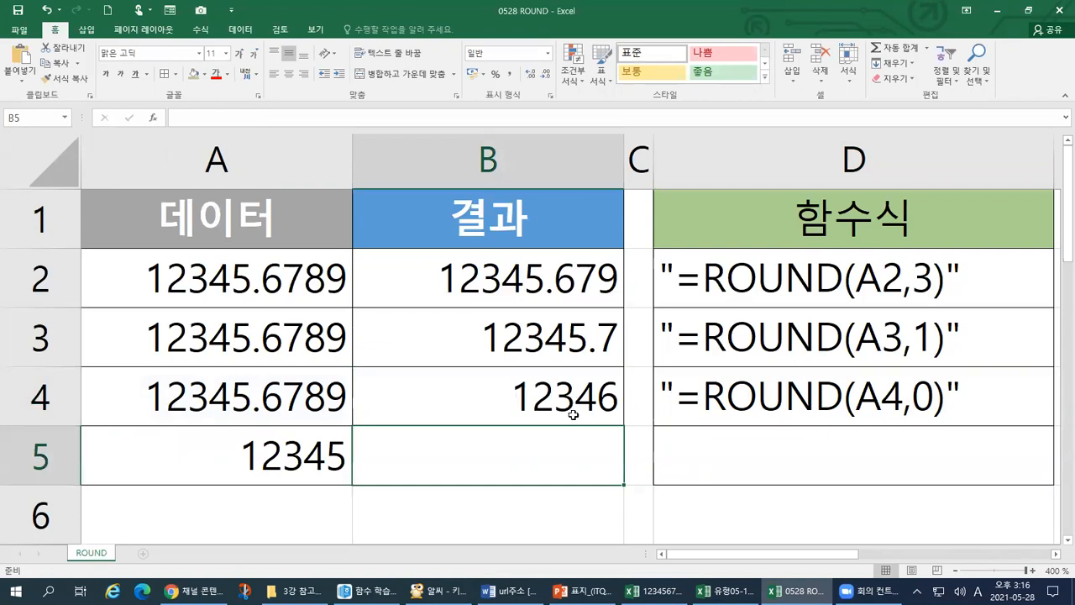
Step: Write the formula =ROUND(A5,-1) in D5, using the value in A5 as the number
left_click(326, 460)
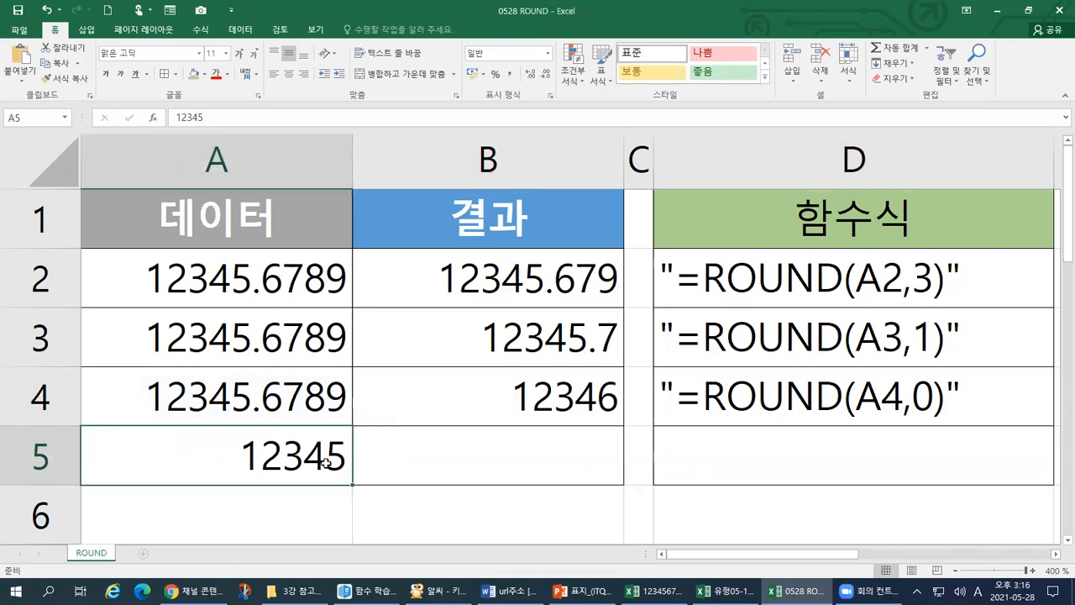
left_click(757, 447)
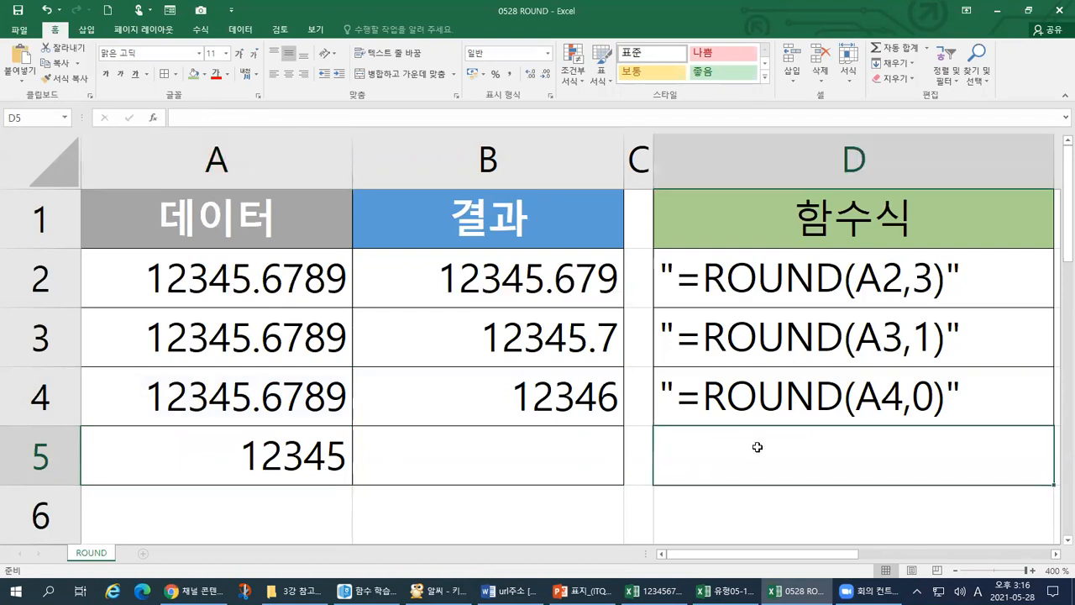
double_click(759, 448)
type("=")
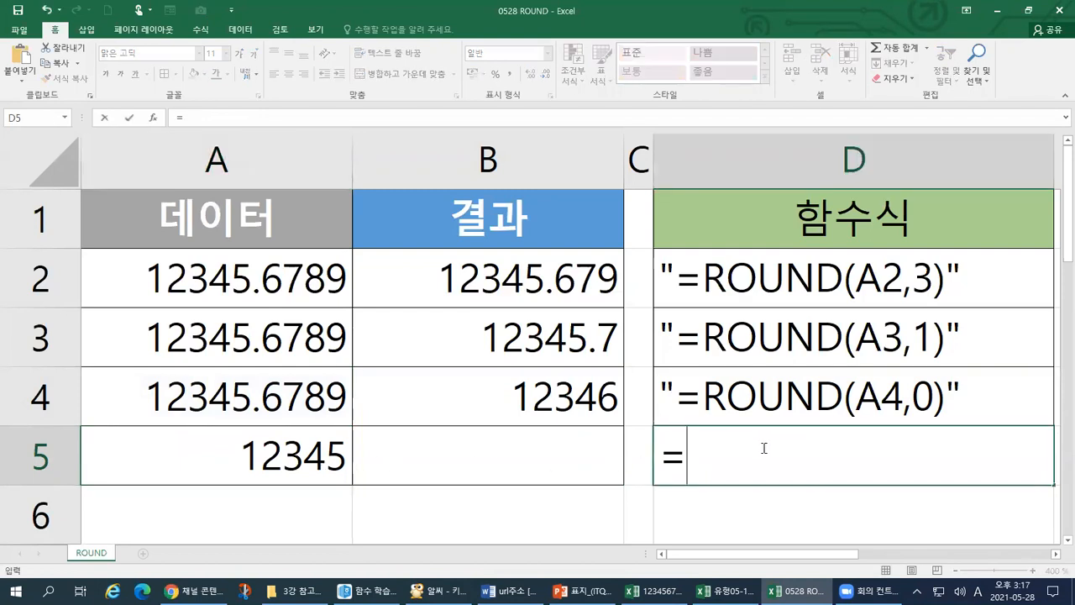
type("ROUNG")
key("BackSpace")
type("F")
key("BackSpace")
type("D")
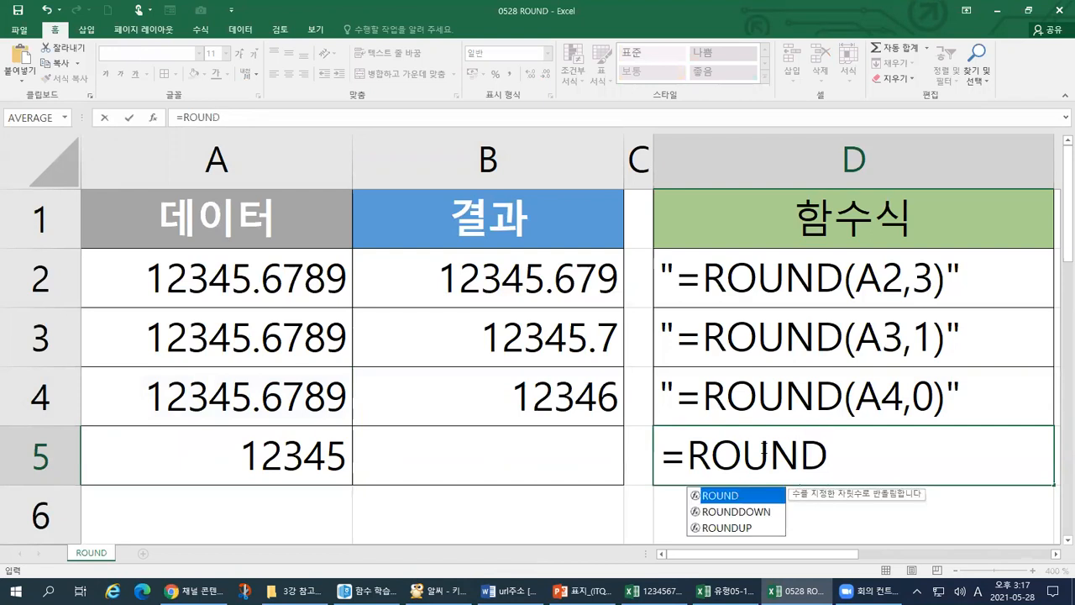
type("(")
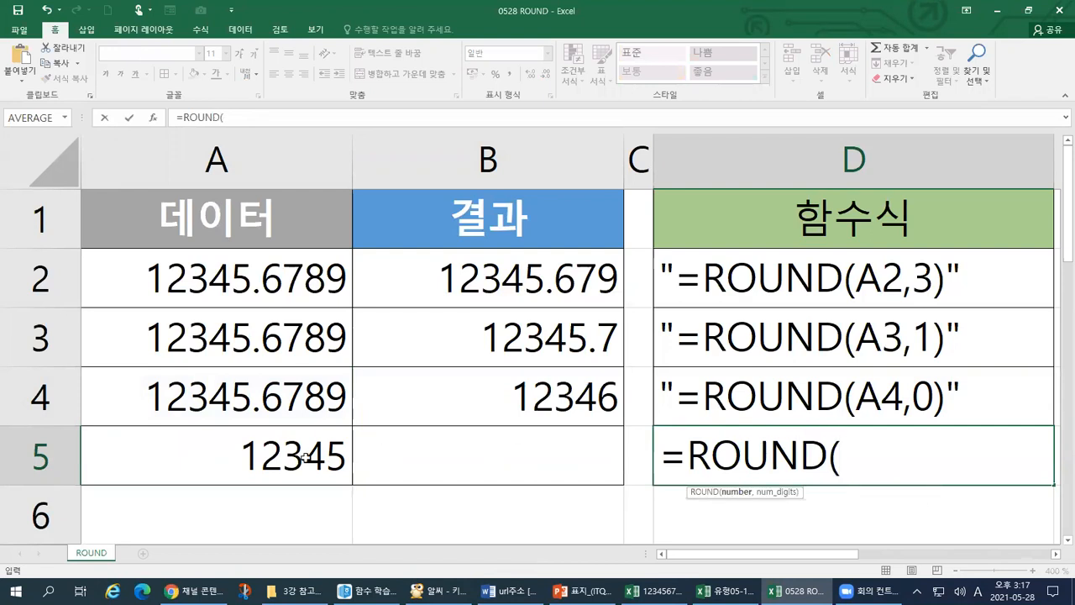
left_click(242, 445)
type(",-1")
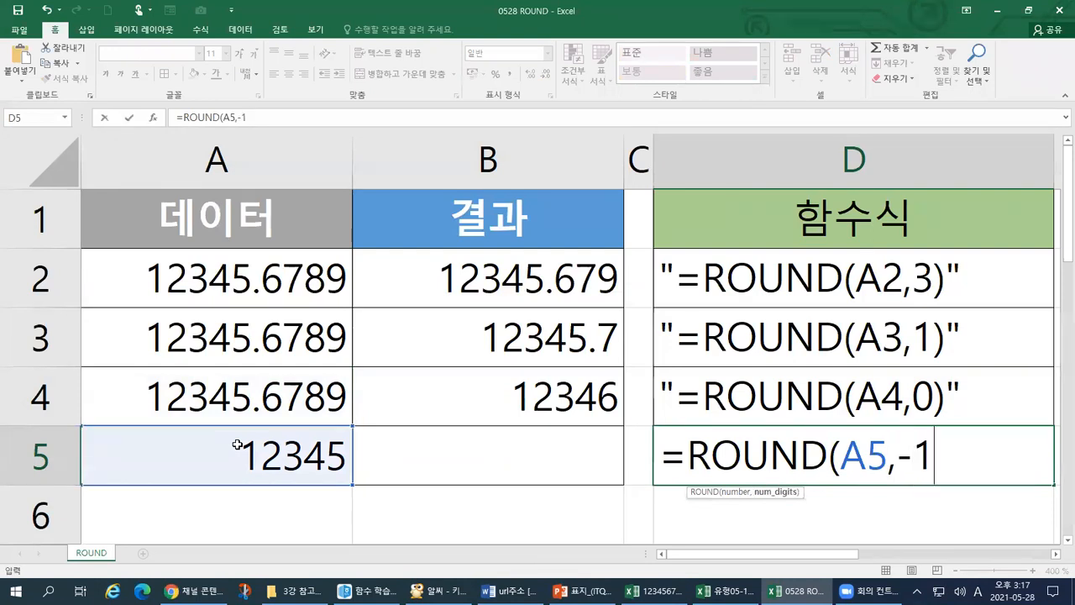
key("shift+F10")
key("Escape")
type(")")
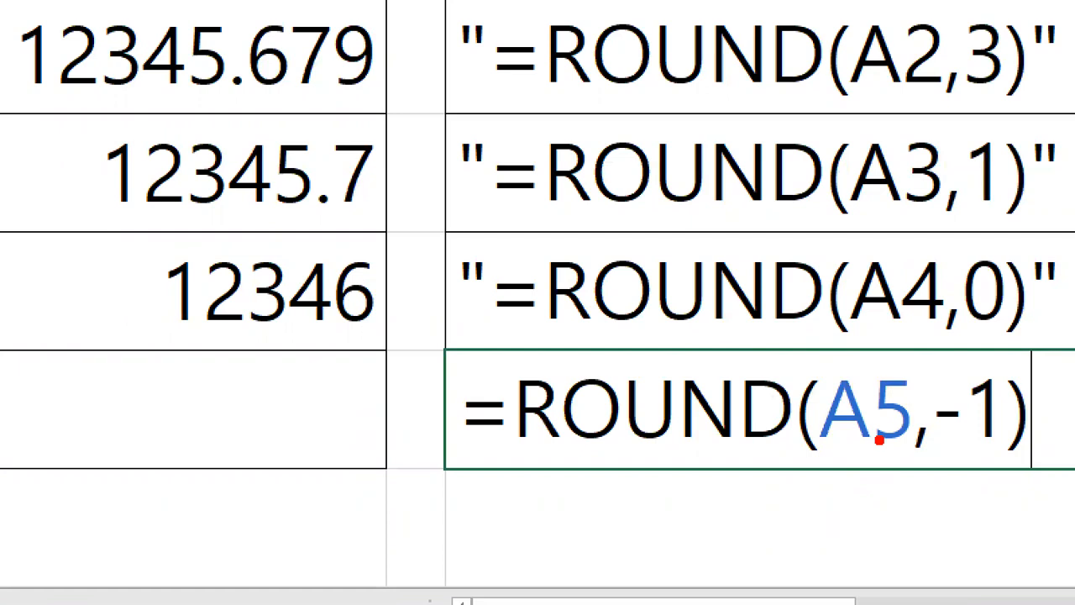
Step: On the magnified sheet, circle the -1 argument, underline the results in B2 and B3, and box and check-mark 12346 in B4
mouse_move(986, 463)
left_mouse_down()
mouse_move(941, 449)
mouse_move(961, 361)
mouse_move(1022, 382)
mouse_move(1013, 449)
mouse_move(985, 472)
left_mouse_up()
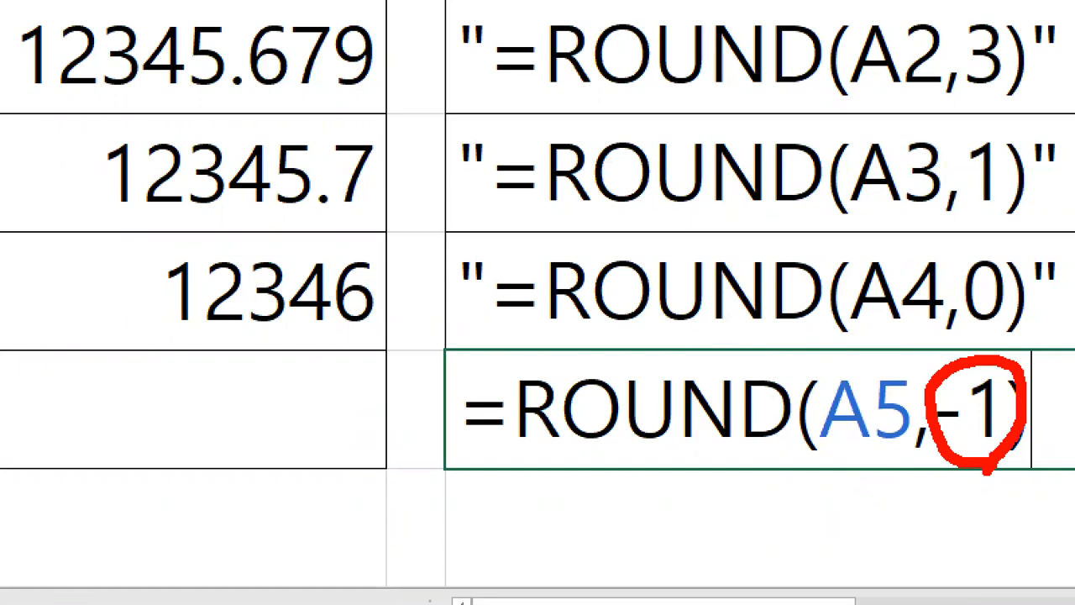
left_click_drag(145, 331, 376, 332)
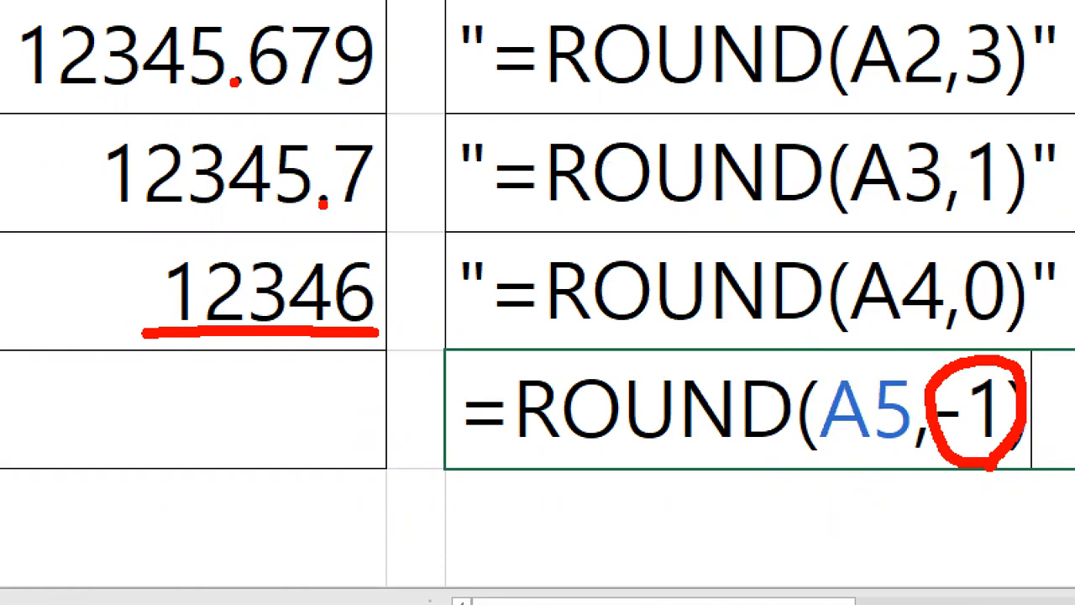
left_click_drag(69, 98, 380, 84)
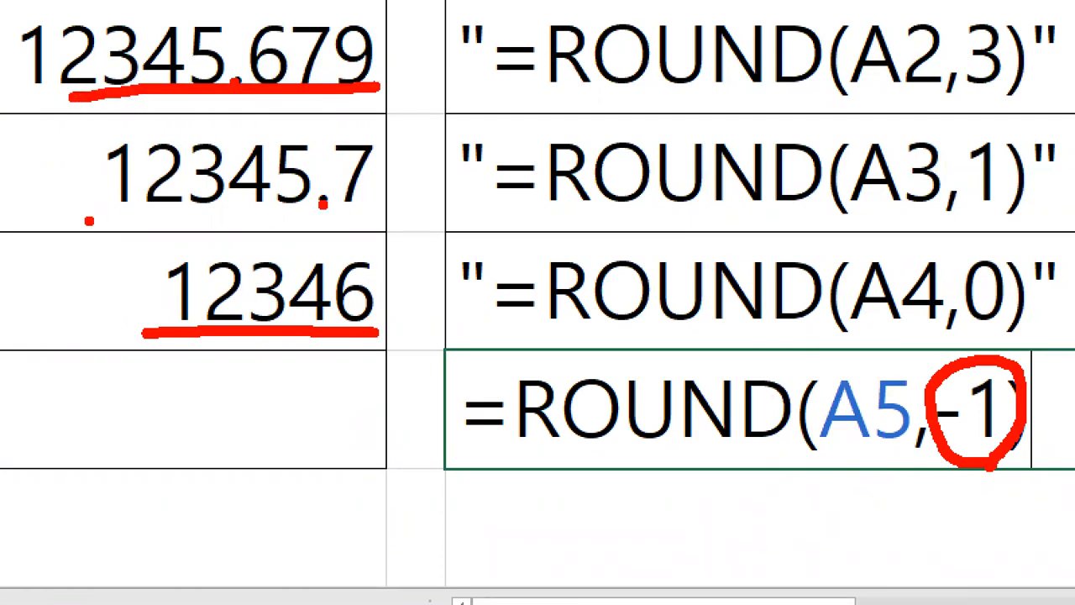
left_click_drag(88, 221, 434, 220)
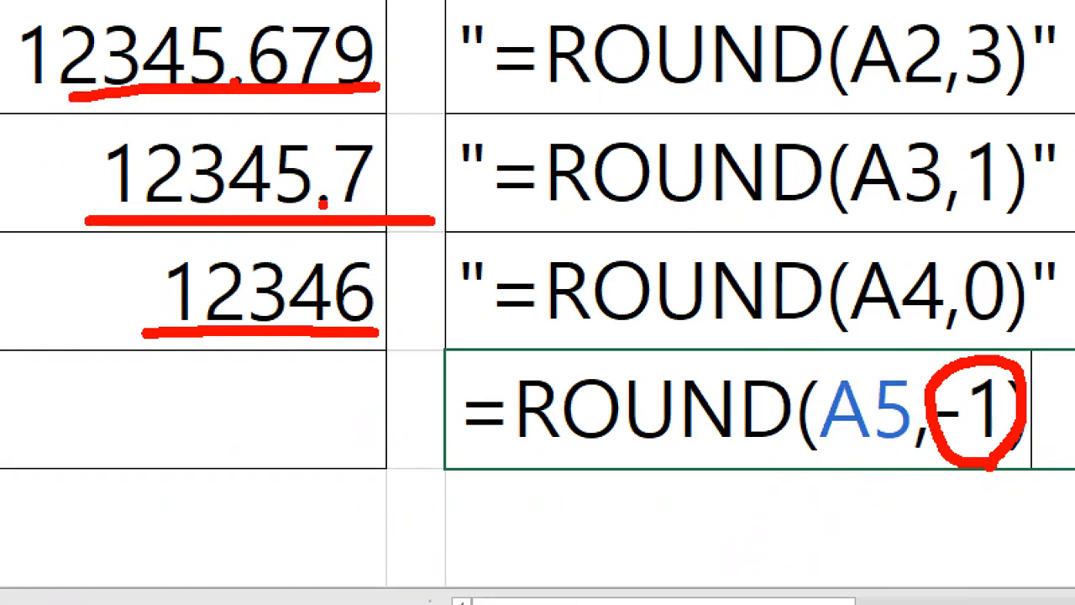
mouse_move(101, 257)
left_mouse_down()
mouse_move(121, 274)
mouse_move(133, 251)
left_mouse_up()
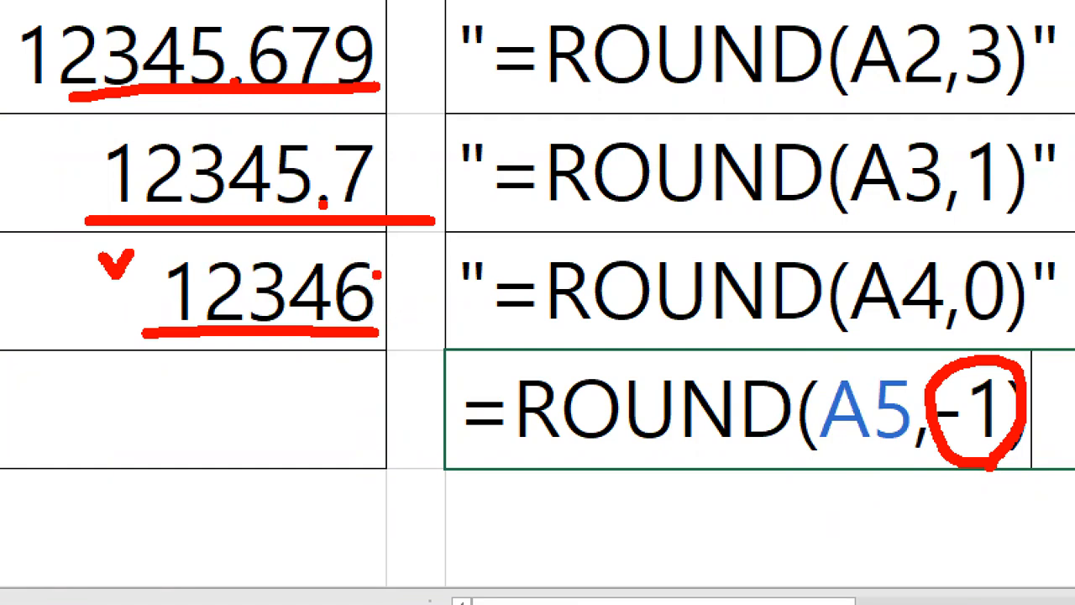
mouse_move(153, 338)
left_mouse_down()
mouse_move(148, 242)
mouse_move(420, 242)
mouse_move(410, 332)
mouse_move(363, 336)
left_mouse_up()
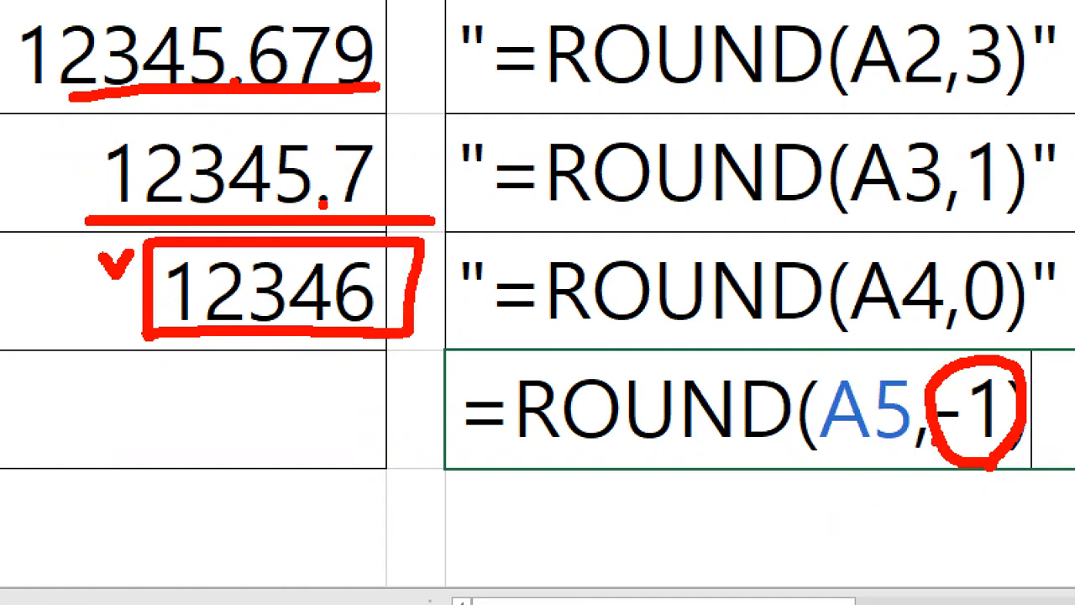
Step: Underline =ROUND(A5 in D5, trace over the -1 argument, and draw a check mark beneath it
left_click_drag(939, 417, 965, 416)
left_click_drag(462, 459, 867, 456)
left_click_drag(983, 379, 981, 435)
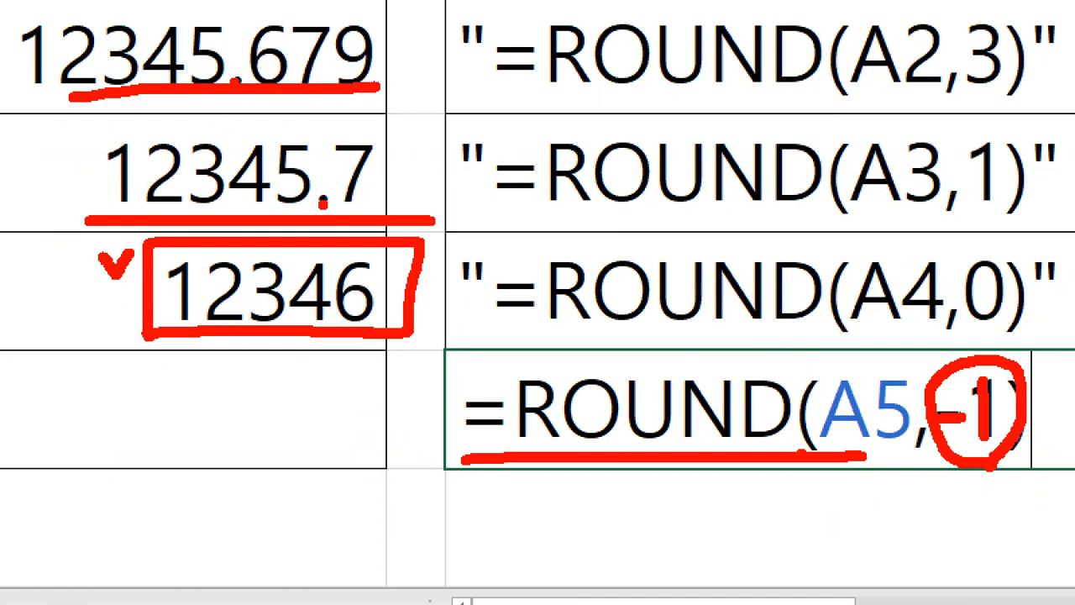
left_click_drag(965, 478, 998, 486)
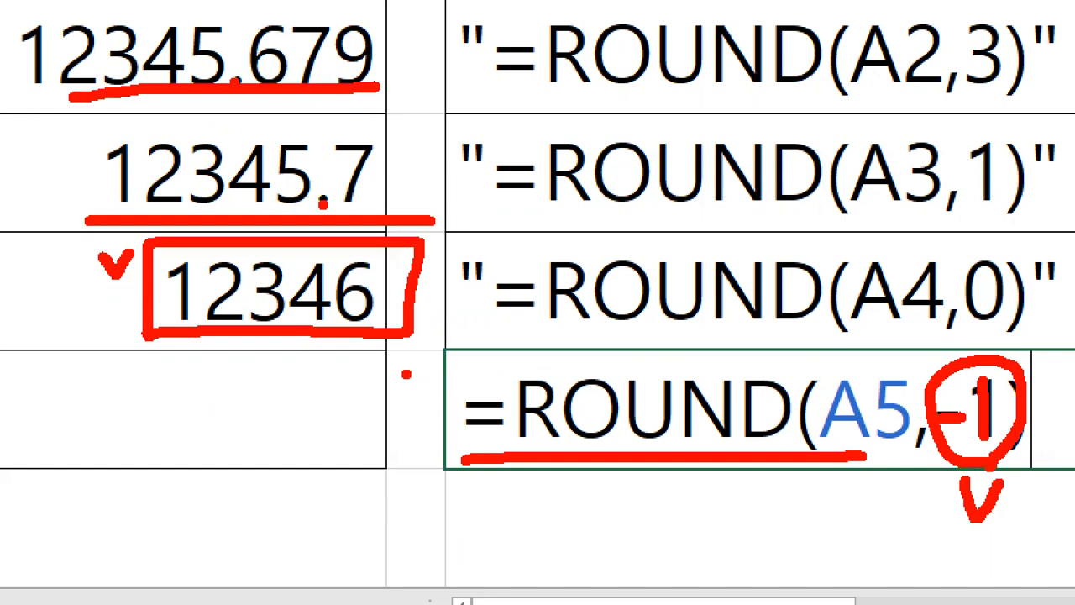
Step: Annotate the rounding of 12346: arrow from 6 to 4, comparison with 5, a 0 below the 6, and +1 above
mouse_move(367, 250)
left_mouse_down()
mouse_move(309, 230)
mouse_move(317, 255)
mouse_move(296, 277)
mouse_move(353, 310)
mouse_move(363, 266)
left_mouse_up()
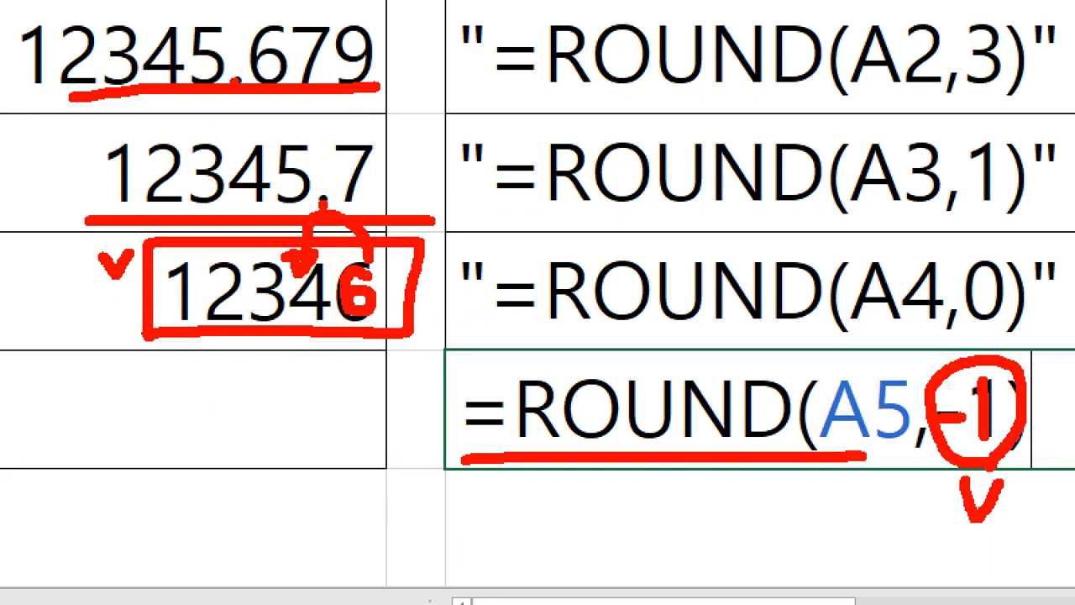
mouse_move(461, 302)
left_mouse_down()
mouse_move(488, 334)
mouse_move(454, 349)
mouse_move(494, 313)
left_mouse_up()
mouse_move(392, 280)
left_mouse_down()
mouse_move(427, 304)
mouse_move(393, 346)
left_mouse_up()
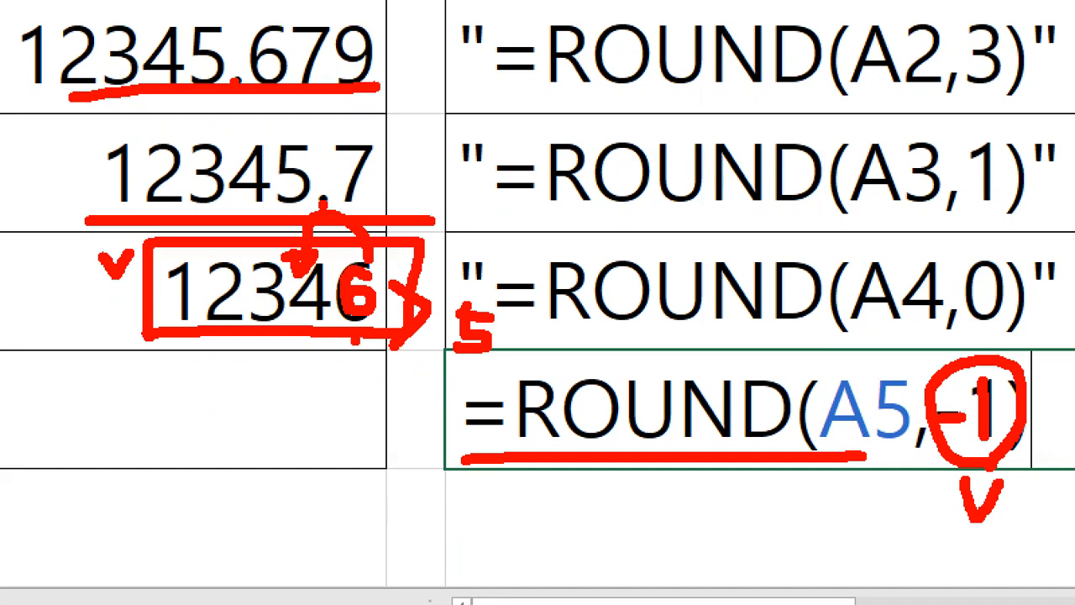
mouse_move(359, 370)
left_mouse_down()
mouse_move(379, 412)
mouse_move(363, 373)
left_mouse_up()
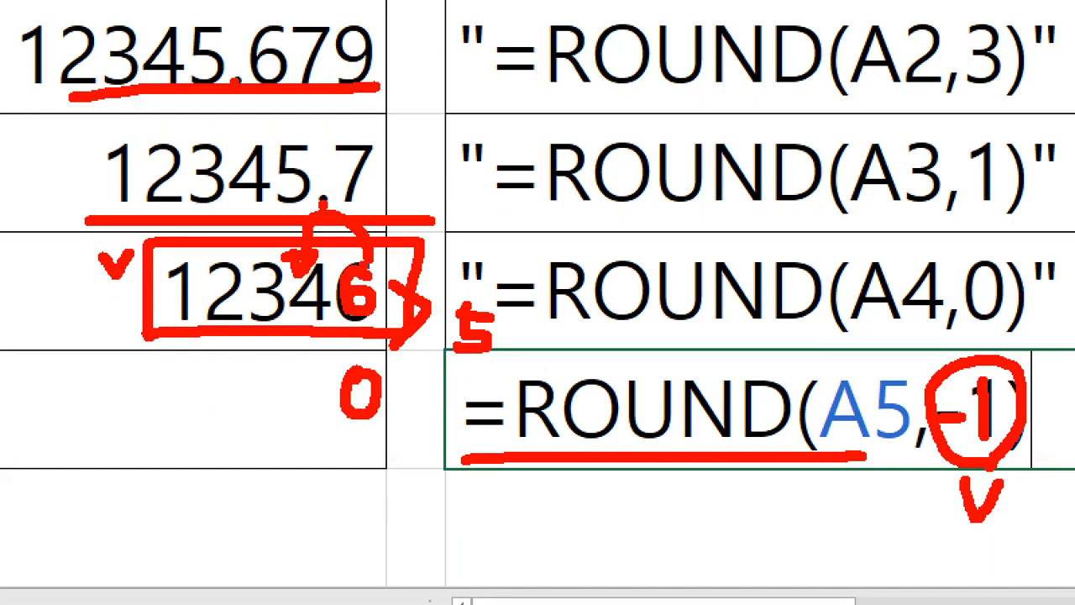
mouse_move(365, 190)
left_mouse_down()
mouse_move(407, 186)
mouse_move(391, 213)
left_mouse_up()
mouse_move(404, 179)
left_mouse_down()
mouse_move(413, 171)
mouse_move(422, 215)
left_mouse_up()
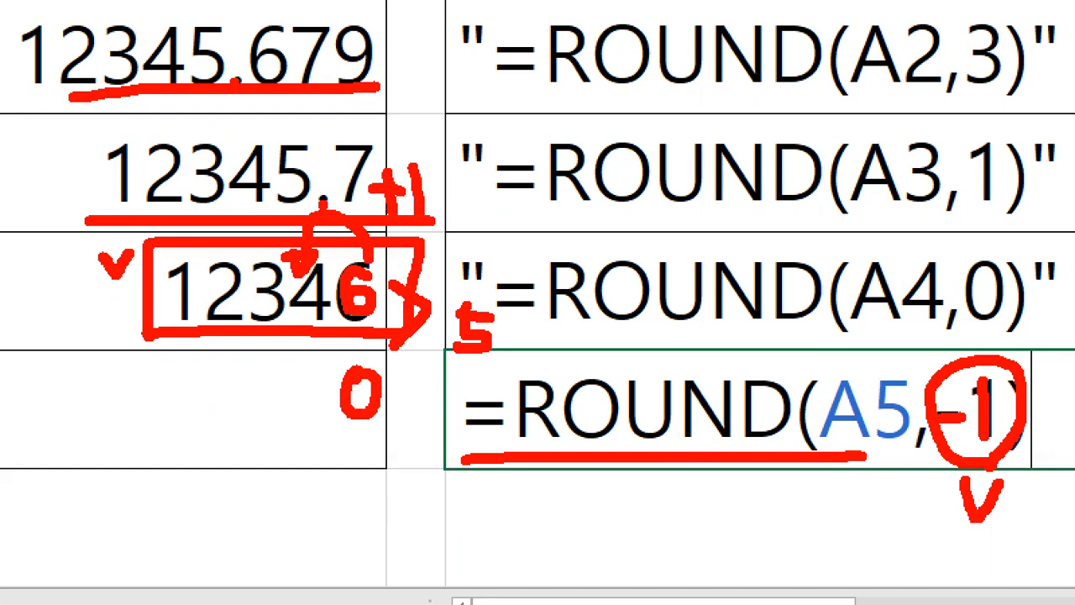
Step: Trace over the 4 in 12346 and complete the handwritten rounded value 12350 over B5
left_click_drag(320, 279, 327, 301)
left_click_drag(321, 284, 322, 307)
mouse_move(309, 378)
left_mouse_down()
mouse_move(312, 405)
mouse_move(299, 427)
mouse_move(291, 418)
left_mouse_up()
left_click_drag(299, 380, 343, 372)
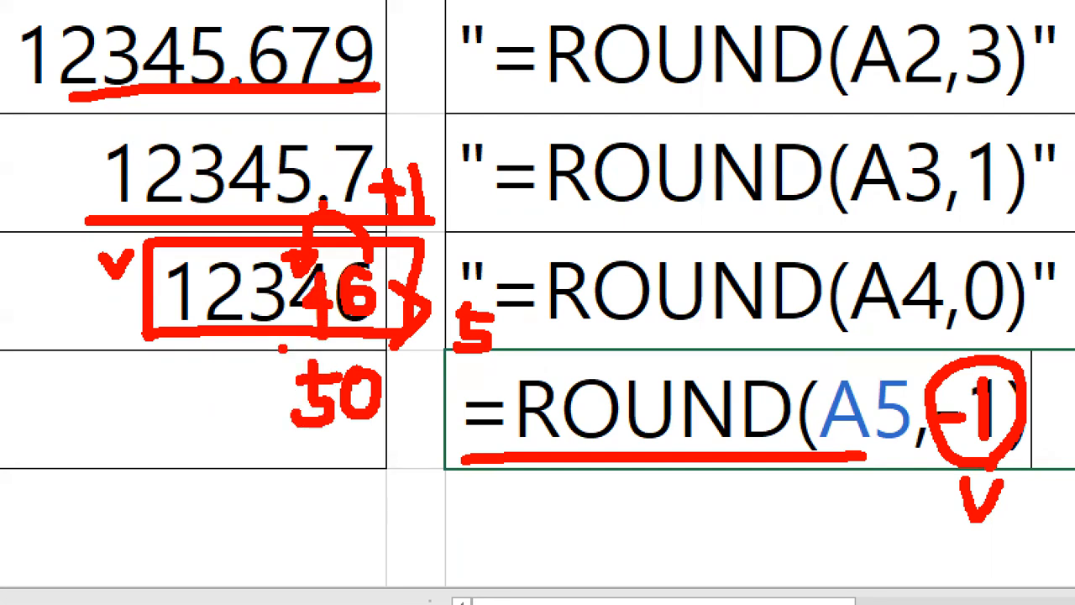
mouse_move(178, 377)
left_mouse_down()
mouse_move(177, 429)
mouse_move(244, 424)
left_mouse_up()
mouse_move(251, 367)
left_mouse_down()
mouse_move(267, 390)
mouse_move(254, 434)
left_mouse_up()
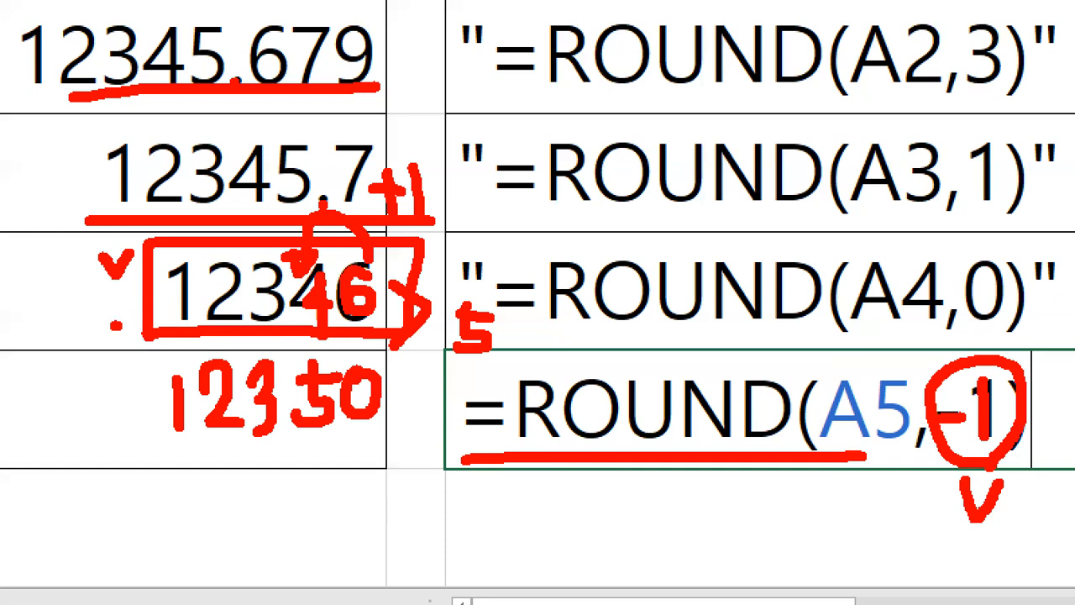
Step: Underline 12346, the -1 argument and the handwritten 12350, and leave the annotation
left_click_drag(114, 324, 403, 327)
left_click_drag(922, 454, 1040, 456)
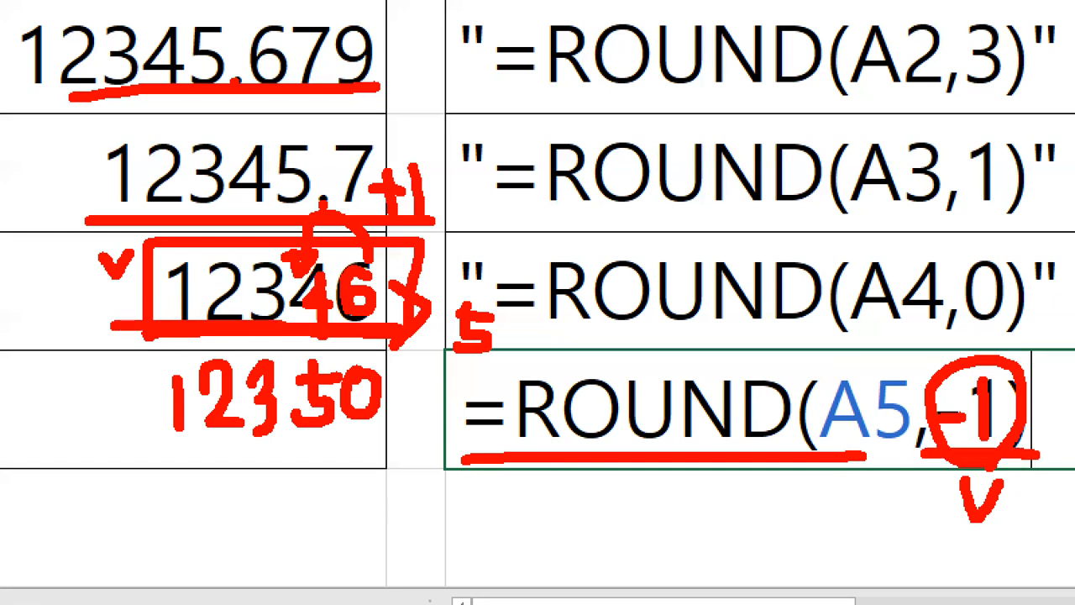
left_click_drag(116, 457, 405, 453)
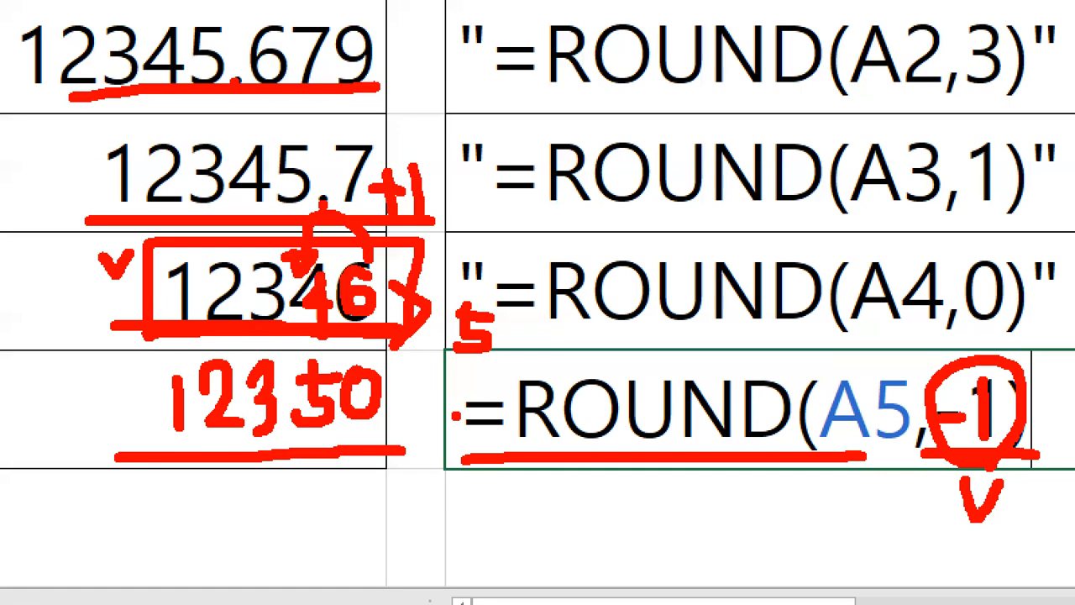
key("Escape")
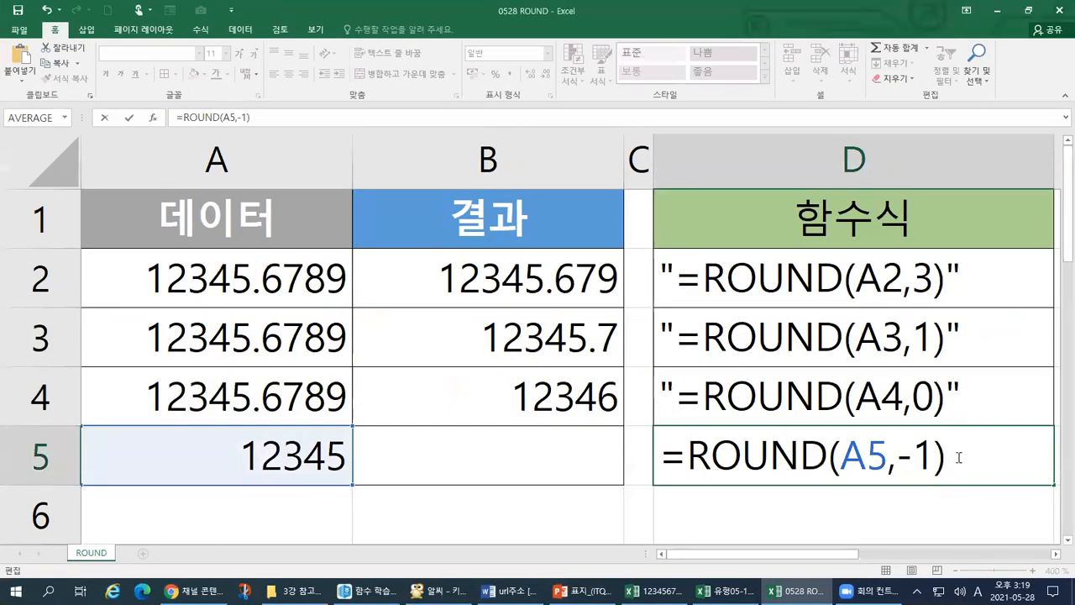
Step: Commit the formula in D5, box and check-mark its magnified result, and leave the annotation
key("ctrl+Return")
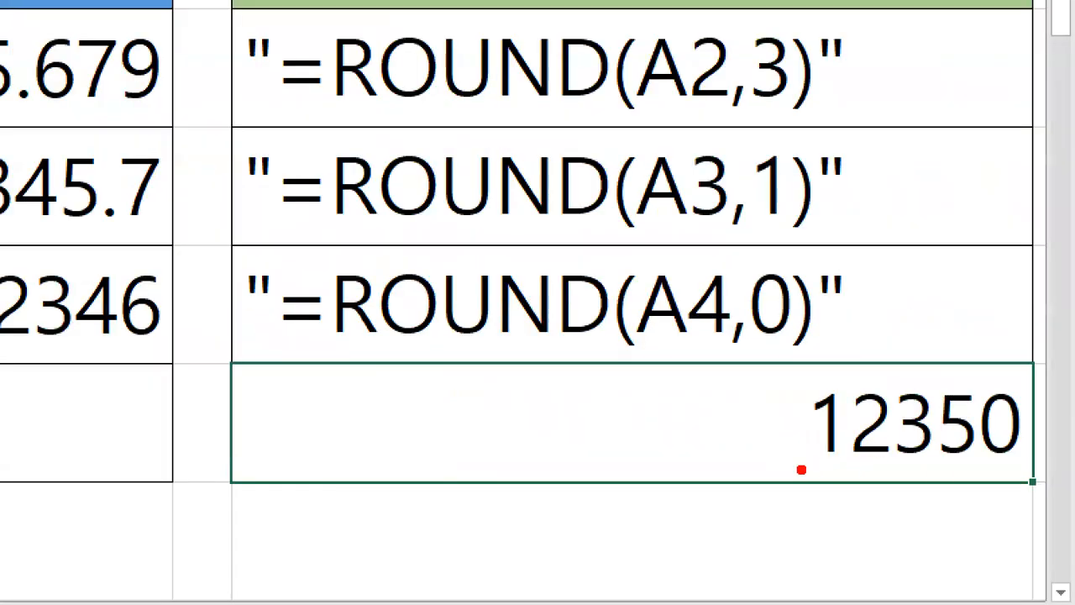
mouse_move(937, 478)
left_mouse_down()
mouse_move(1039, 482)
mouse_move(1050, 431)
left_mouse_up()
mouse_move(1028, 374)
left_mouse_down()
mouse_move(793, 370)
mouse_move(791, 467)
left_mouse_up()
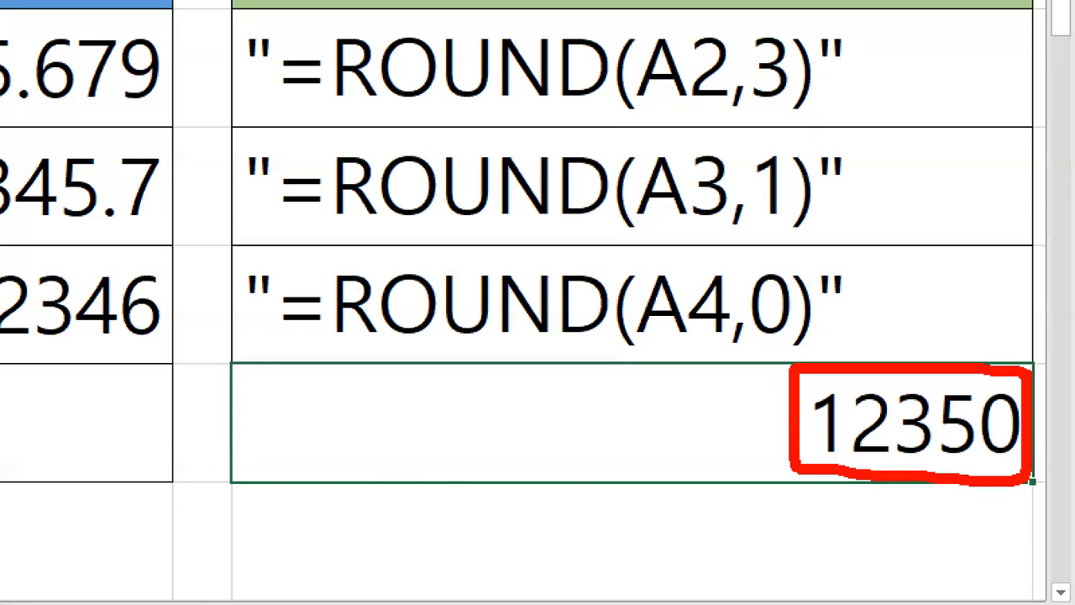
mouse_move(872, 326)
left_mouse_down()
mouse_move(887, 341)
mouse_move(927, 294)
left_mouse_up()
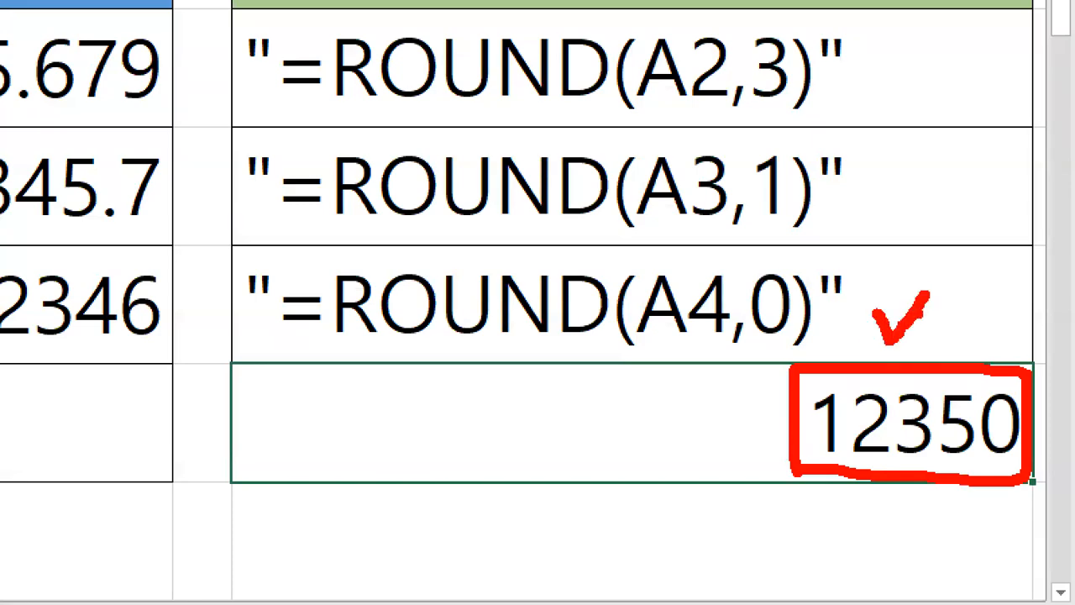
key("Escape")
Step: Enclose the D5 formula in double quotation marks so it reads "=ROUND(A5,-1)" and copy the formula text between them
double_click(963, 456)
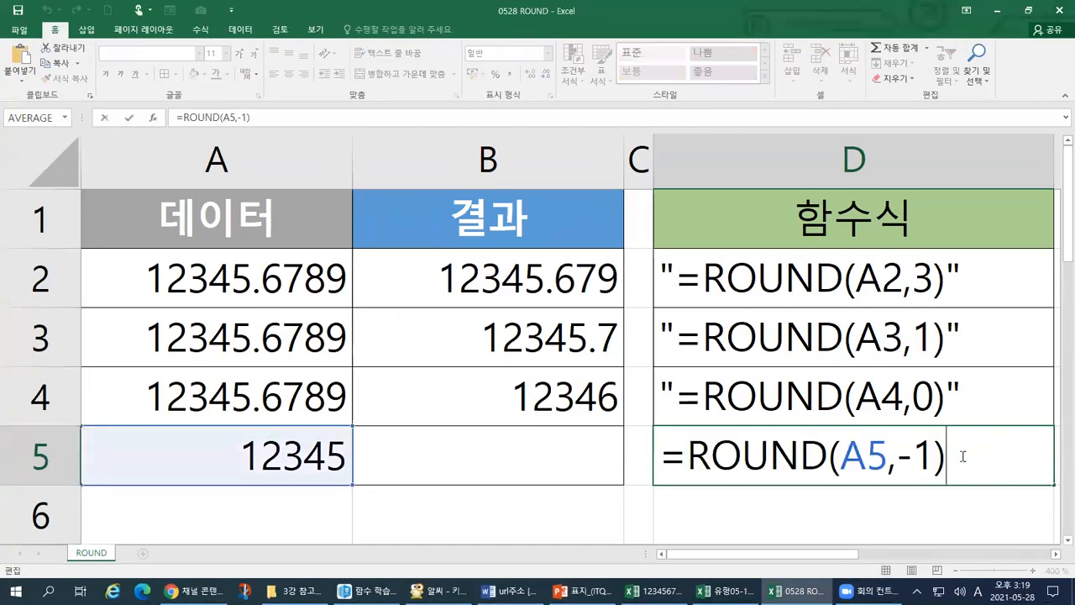
type("\"")
left_click(673, 458)
type("\"")
left_click_drag(961, 458, 678, 460)
key("ctrl+c")
Step: Enter the copied formula =ROUND(A5,-1) in B5
left_click(507, 444)
key("ctrl+v")
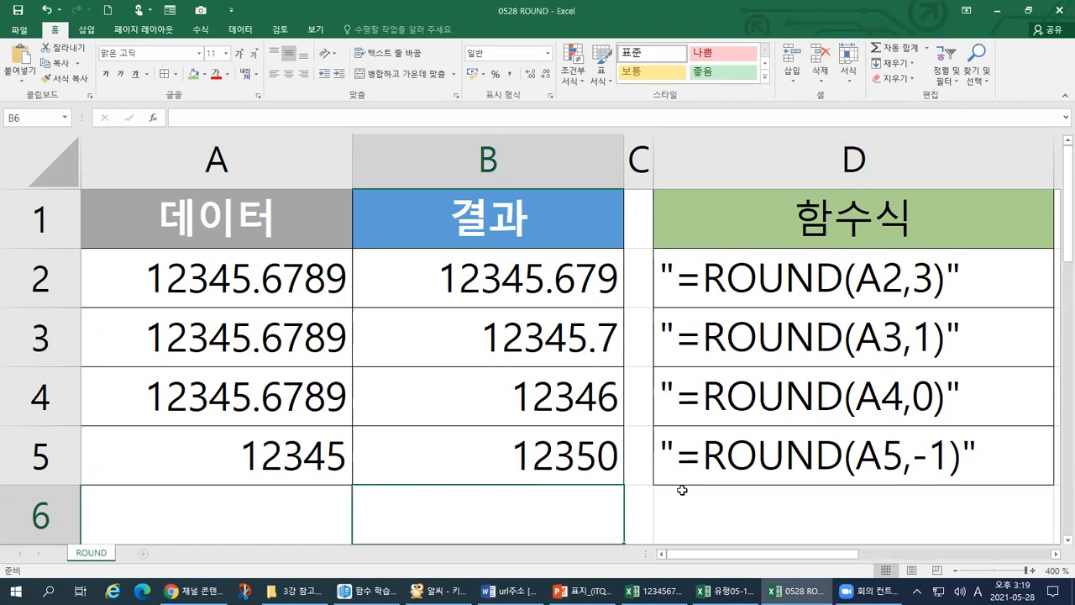
left_click(694, 475)
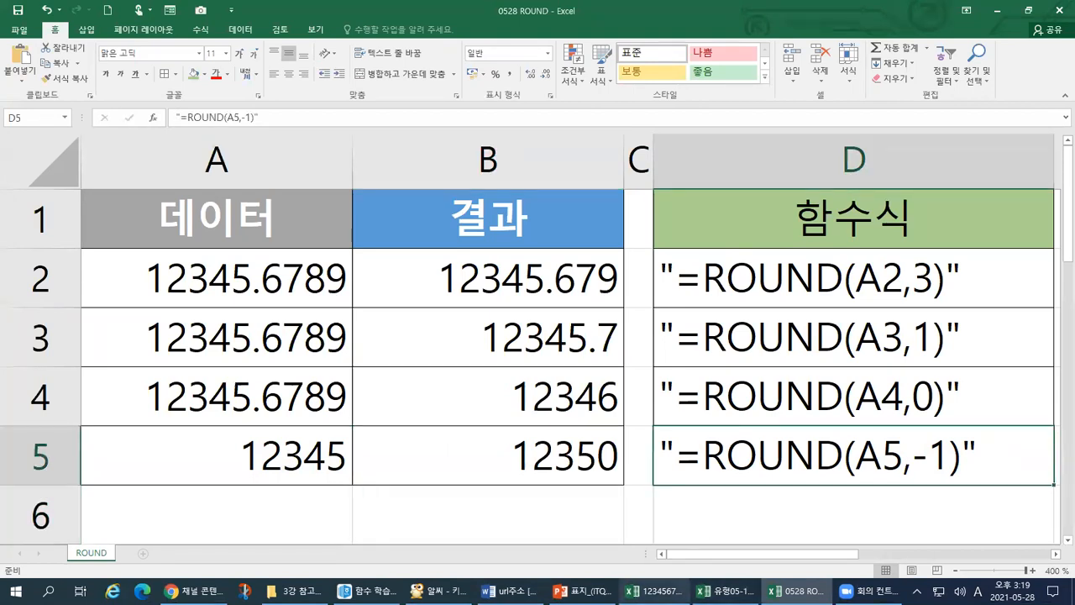
Step: Switch to the workbook with the game revenue table on the 제2작업 sheet and set its zoom to 100%
left_click(646, 591)
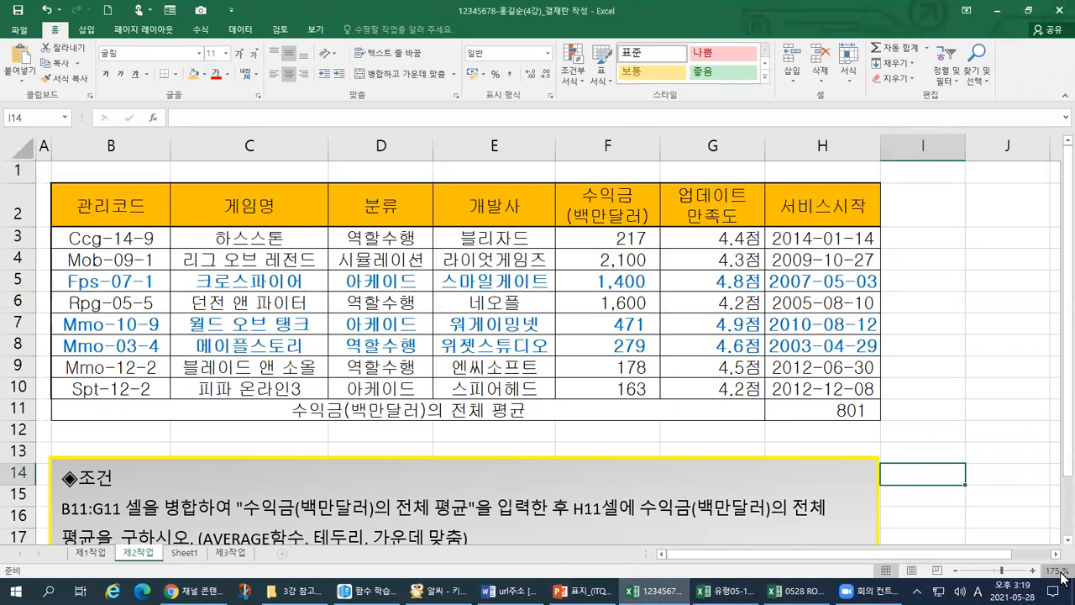
left_click(1057, 570)
left_click(790, 325)
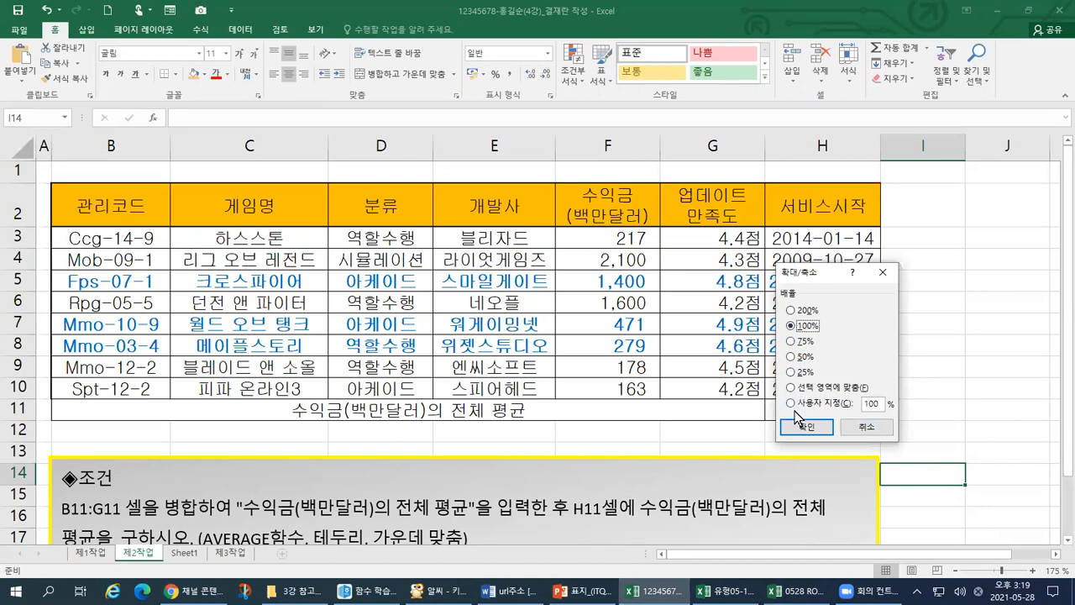
left_click(804, 428)
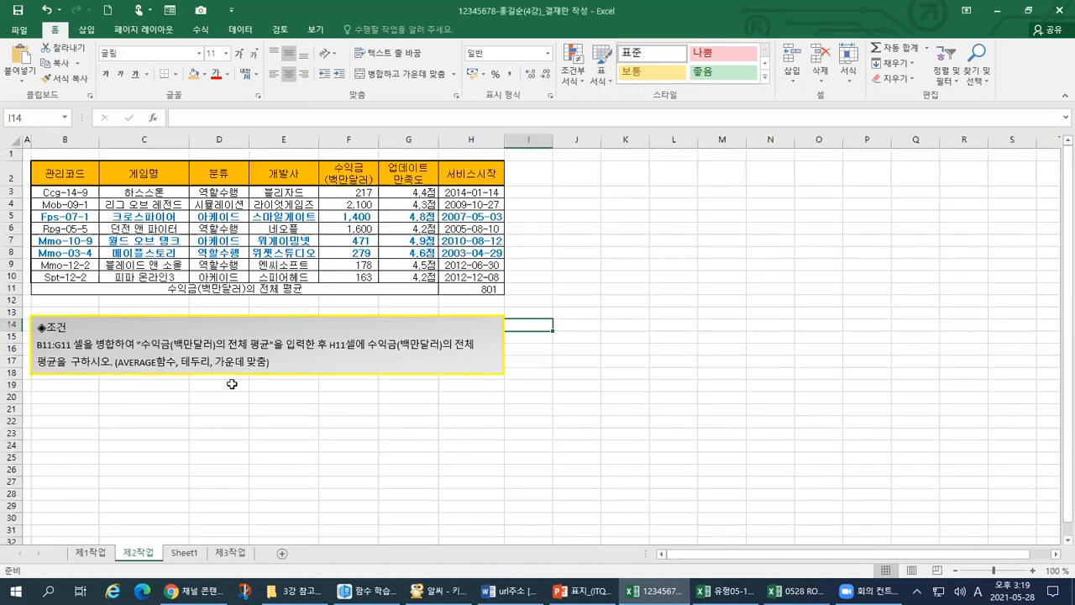
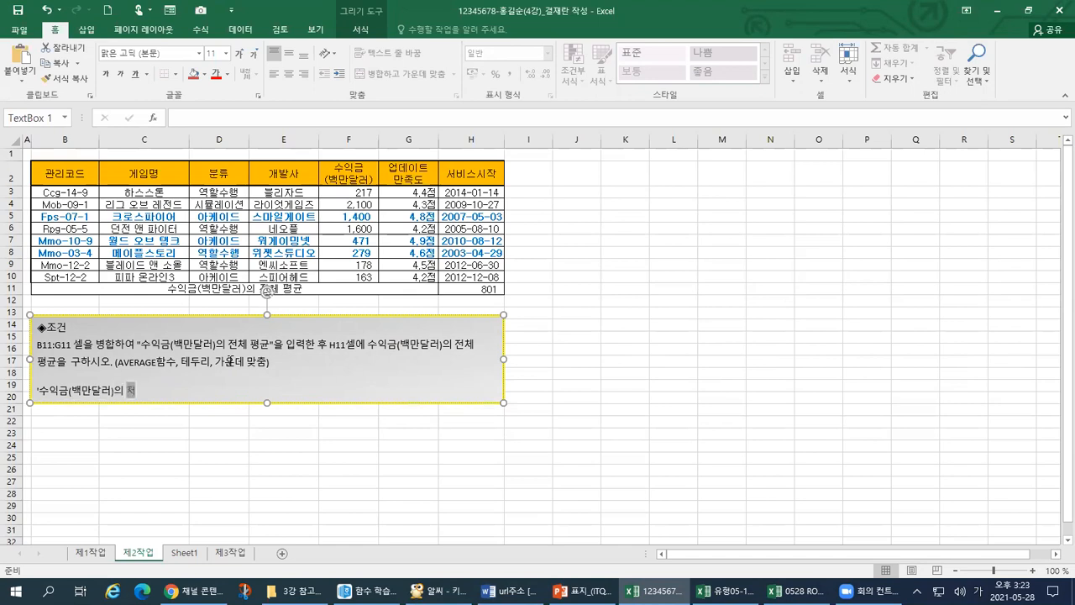
Step: Complete the opening phrase '수익금(백만달러)의 전체 평균'이 on the last line of the condition text box
type("평균")
key("Left")
key("Left")
key("End")
type("'D")
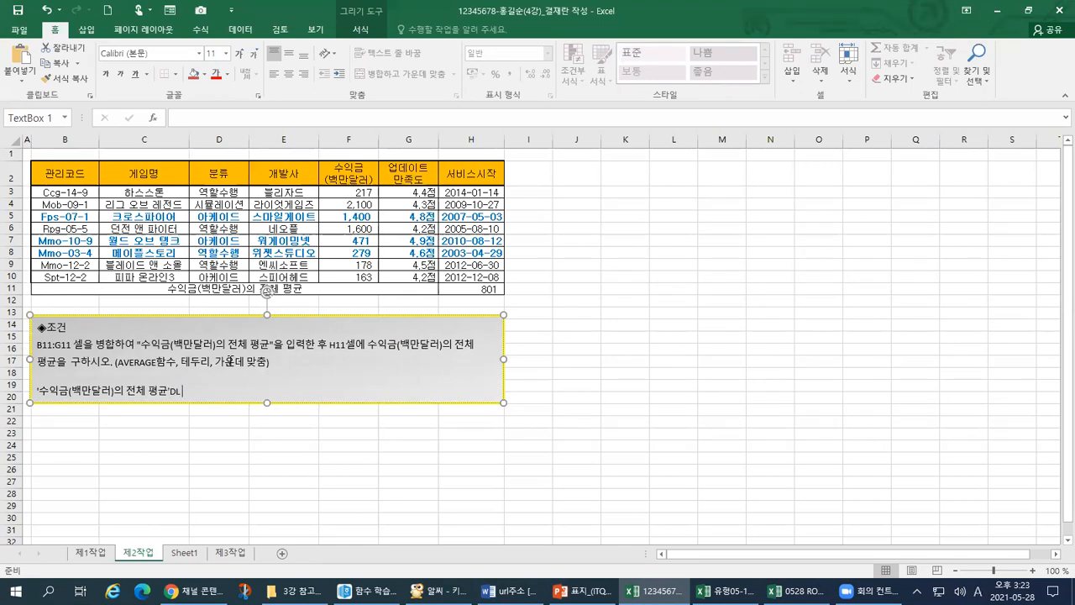
type("L")
key("BackSpace")
key("BackSpace")
key("Hangul")
type("이")
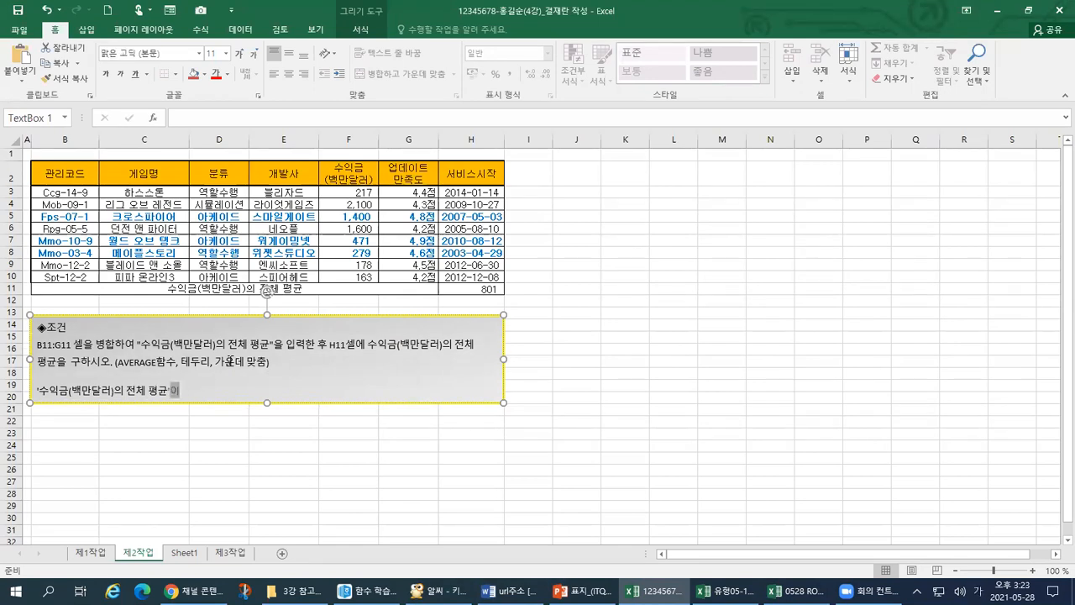
Step: Continue the condition sentence with "820이 되려면 하스스톤의 수익금(백만달러)이 얼마가 되어야 하는지 목표값을 찾으시오."
type(" 820이 되려면 하스")
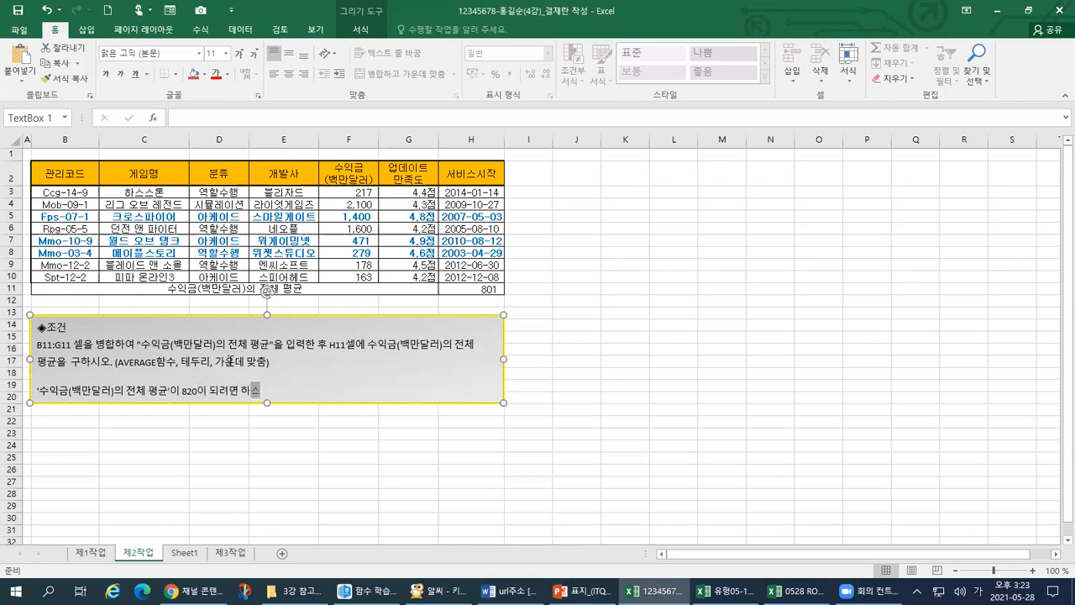
type("스톤의 수익금(백")
type("만달러)이")
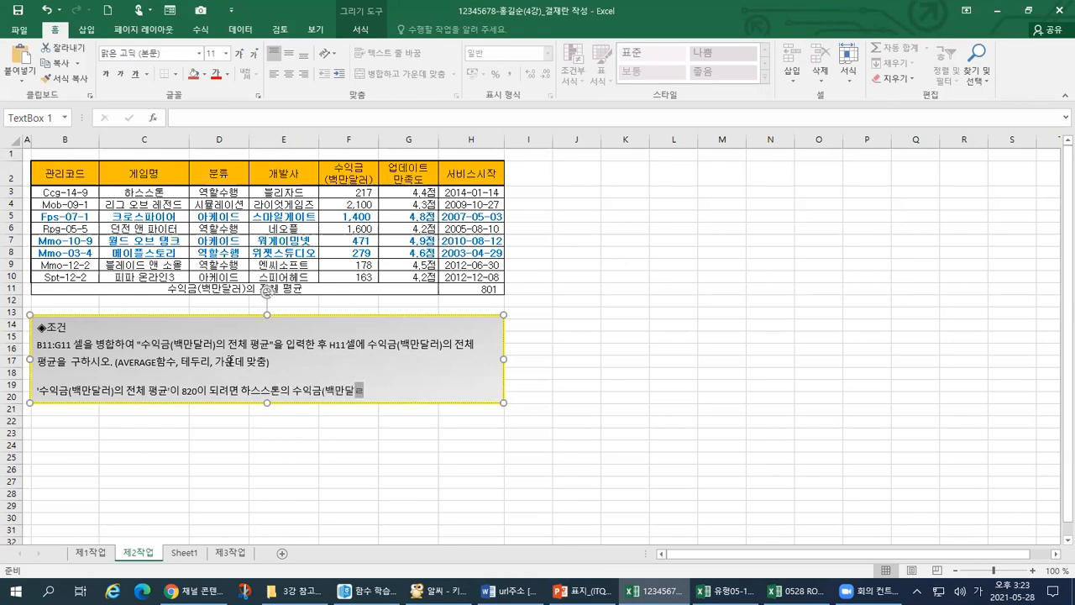
type(" ㄱ어")
key("BackSpace")
key("BackSpace")
type("얼마가 되엉")
type("야 하는지 목표값을 찾으시오.")
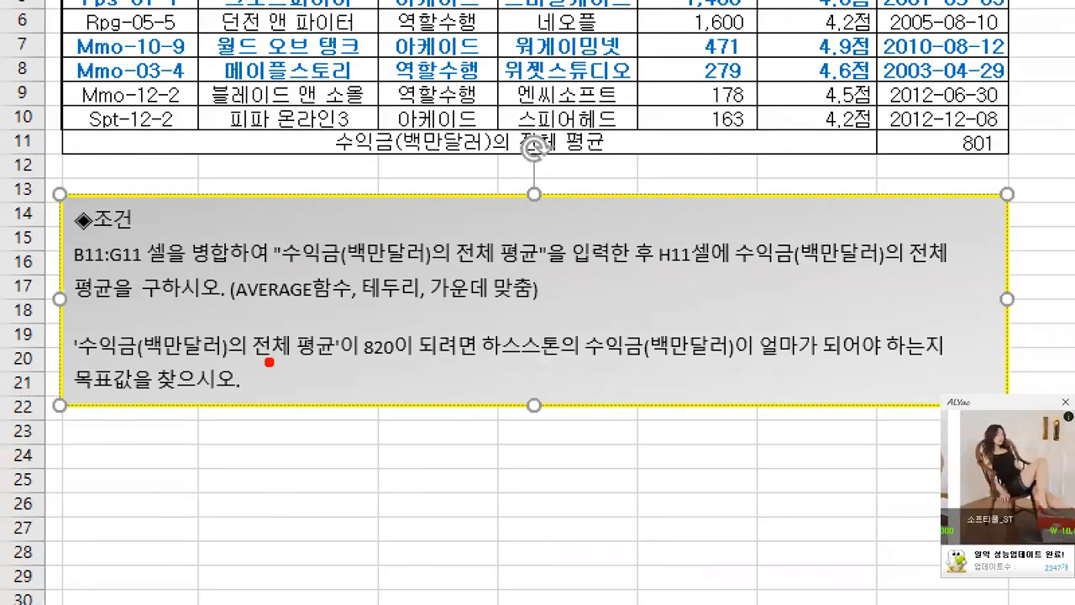
Step: Underline the key phrases of the goal-value condition in a magnified view, check-mark it, and leave the annotation
left_click_drag(84, 365, 635, 368)
left_click_drag(735, 367, 922, 370)
left_click_drag(71, 401, 236, 403)
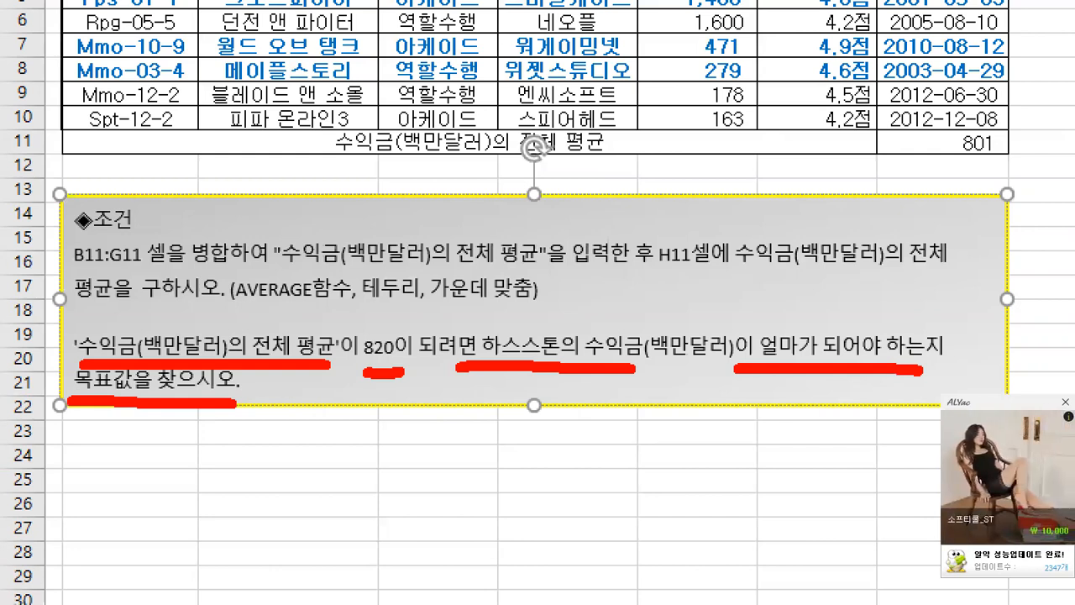
mouse_move(26, 338)
left_mouse_down()
mouse_move(34, 355)
mouse_move(70, 332)
left_mouse_up()
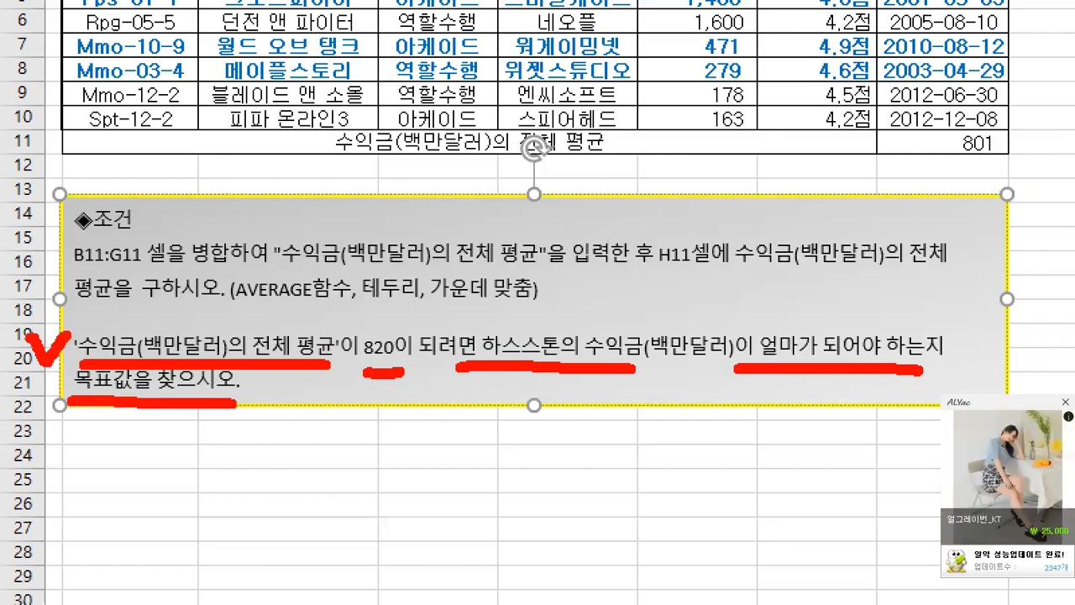
key("Escape")
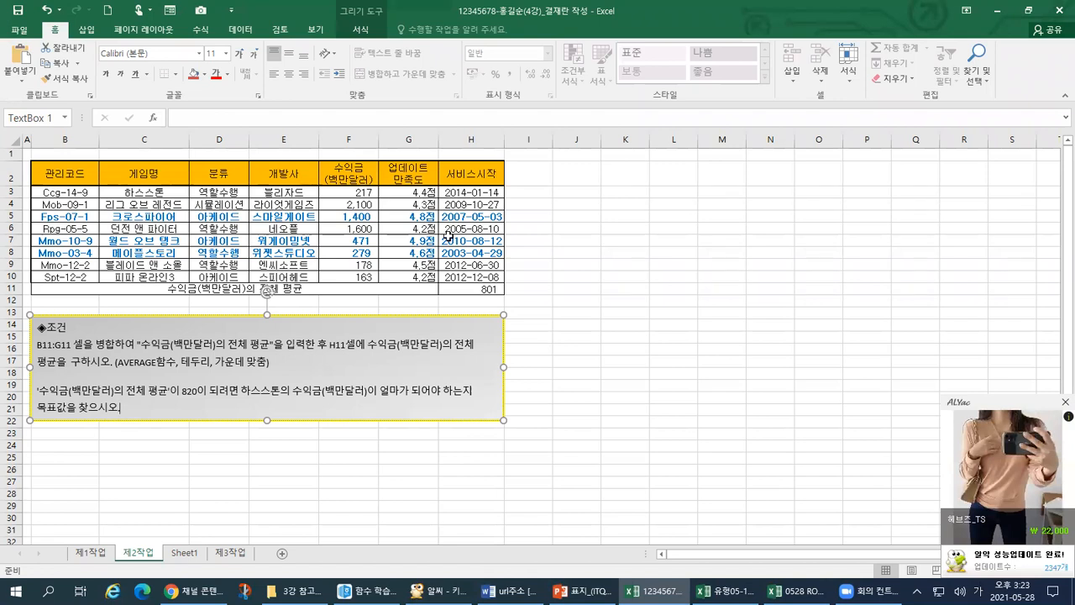
Step: Select H11, magnify it, circle its value, write its column and row labels, and underline its AVERAGE formula before leaving the annotation
left_click(468, 288)
key("ctrl+1")
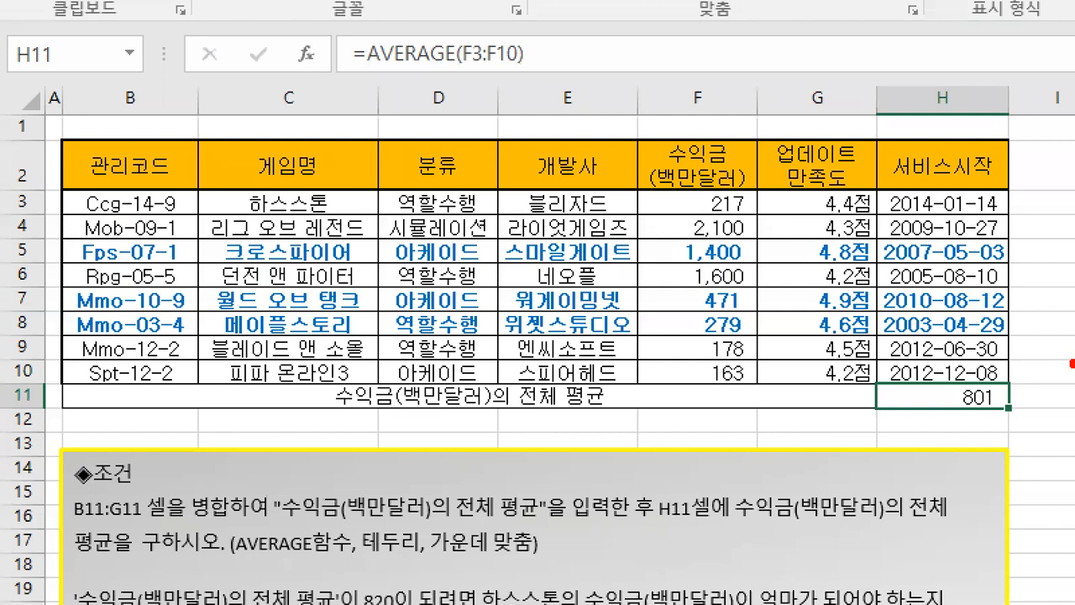
mouse_move(967, 416)
left_mouse_down()
mouse_move(926, 403)
mouse_move(1020, 388)
mouse_move(955, 418)
left_mouse_up()
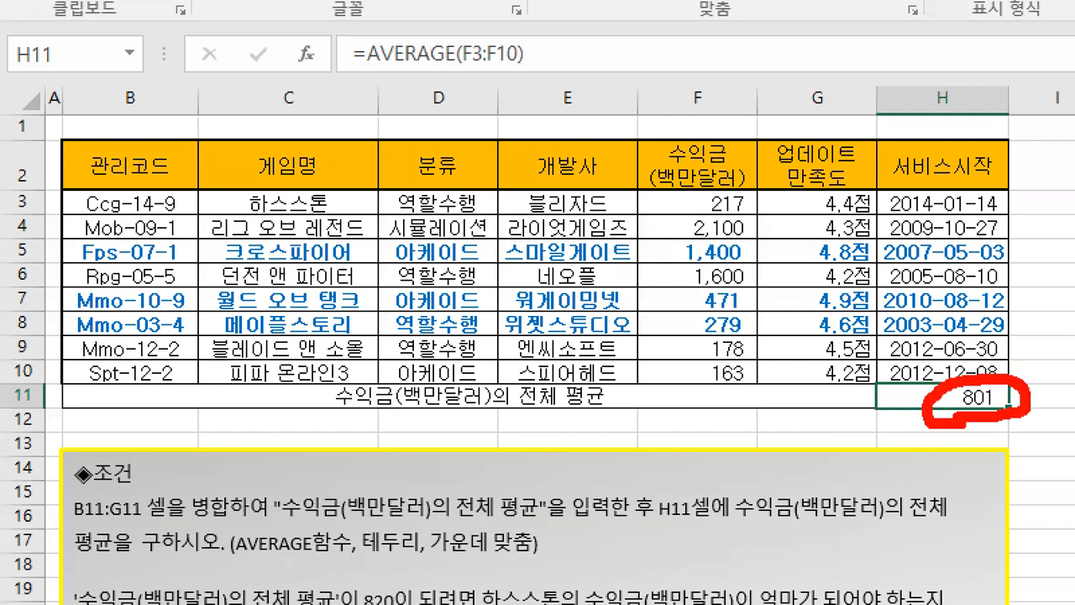
left_click_drag(920, 72, 919, 128)
mouse_move(922, 100)
left_mouse_down()
mouse_move(967, 96)
mouse_move(967, 145)
left_mouse_up()
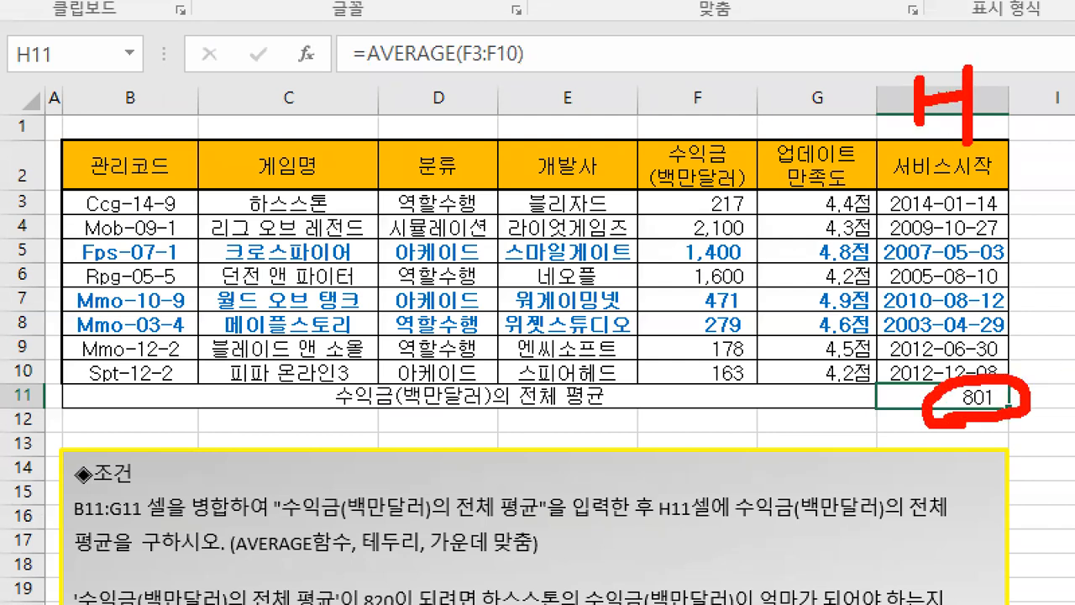
mouse_move(871, 368)
left_mouse_down()
mouse_move(872, 430)
mouse_move(900, 430)
left_mouse_up()
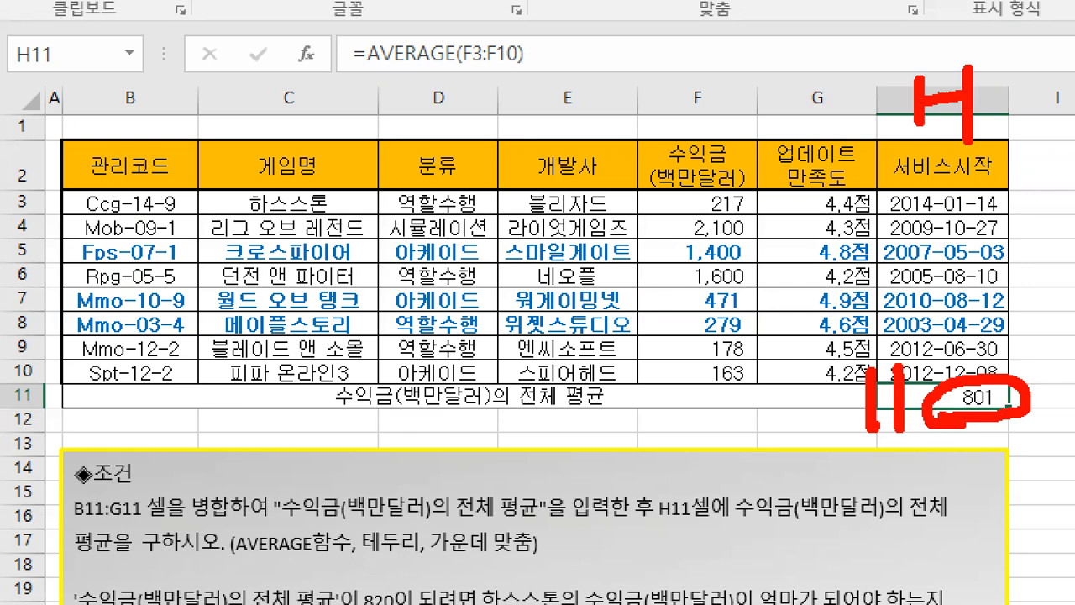
left_click_drag(346, 73, 546, 74)
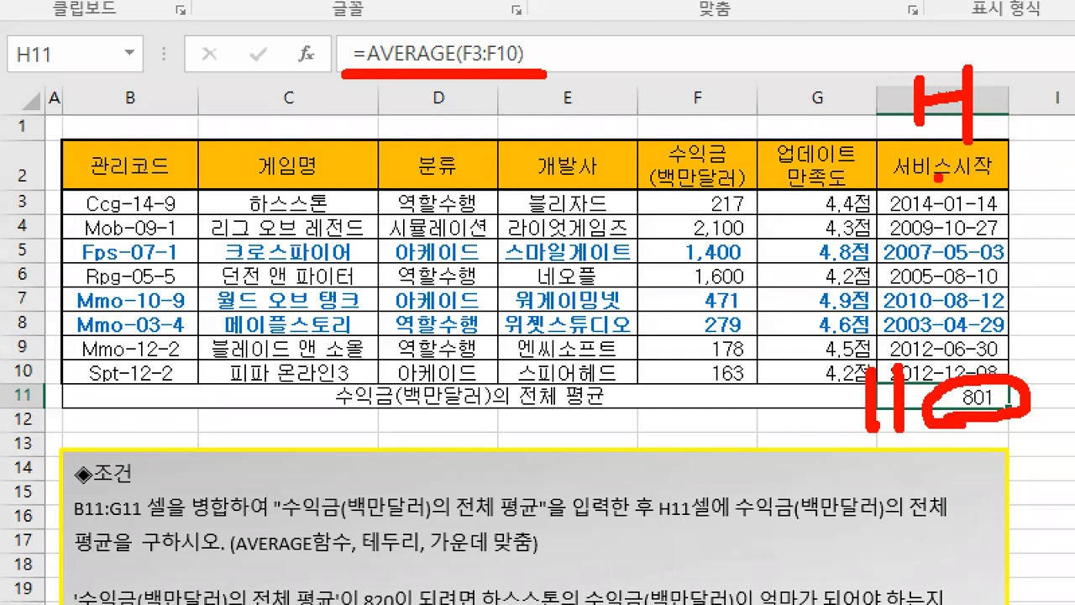
key("Escape")
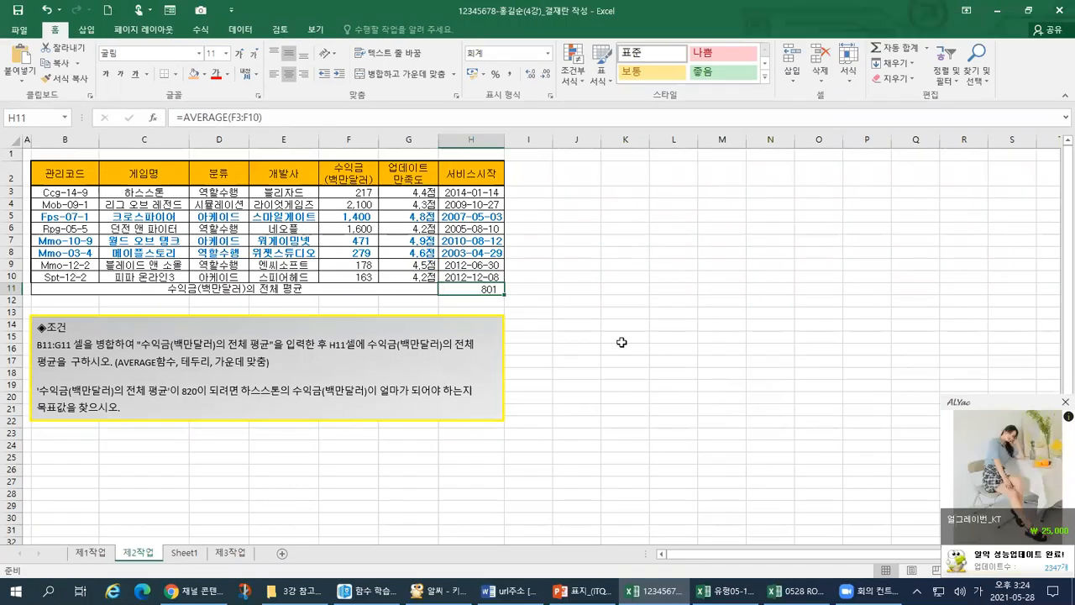
Step: Dismiss the advertisement pop-up, check-mark the average in H11 and mark the data command group in magnified views
left_click(1063, 404)
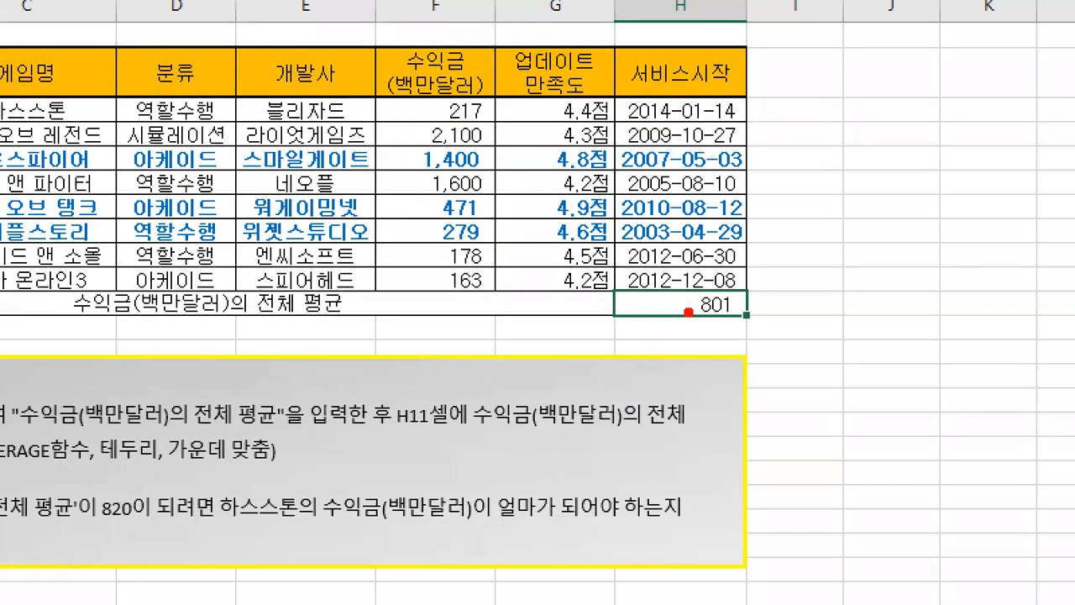
mouse_move(452, 277)
left_mouse_down()
mouse_move(458, 289)
mouse_move(466, 275)
left_mouse_up()
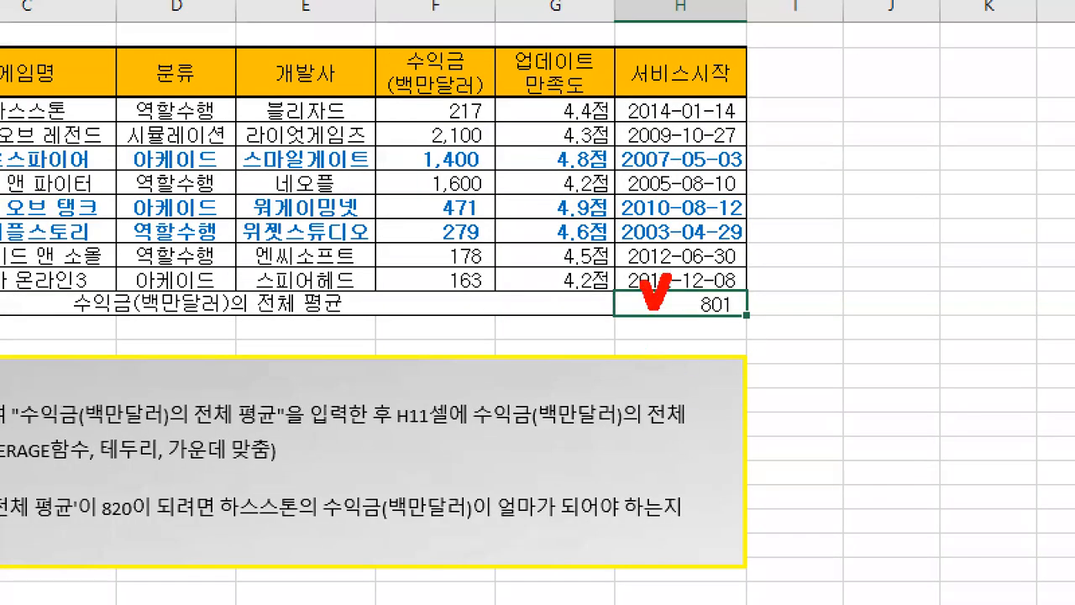
key("Escape")
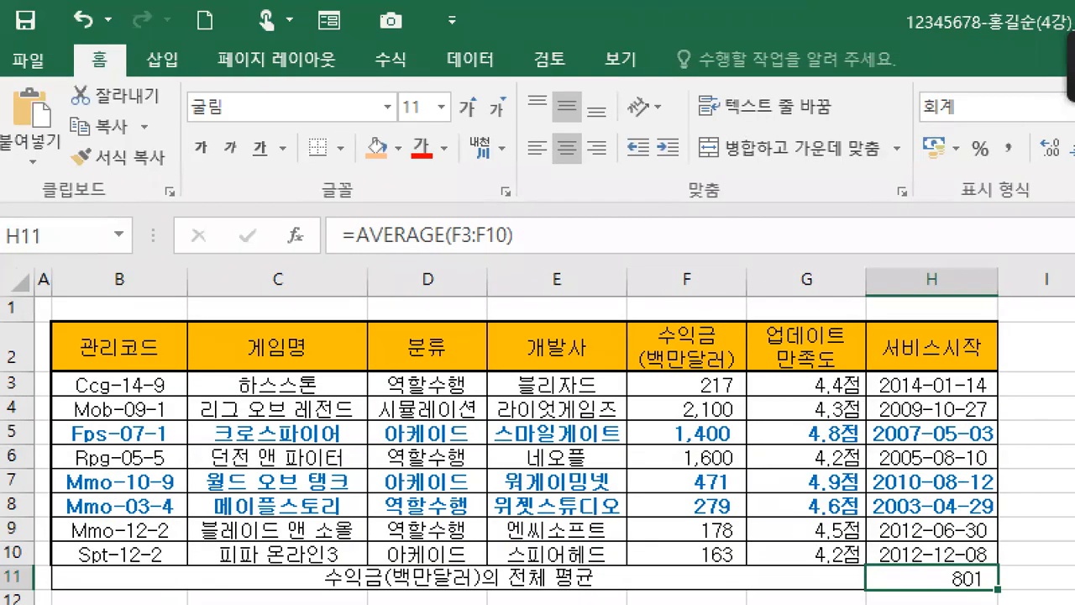
mouse_move(496, 92)
left_mouse_down()
mouse_move(444, 100)
mouse_move(437, 36)
mouse_move(497, 49)
mouse_move(487, 90)
left_mouse_up()
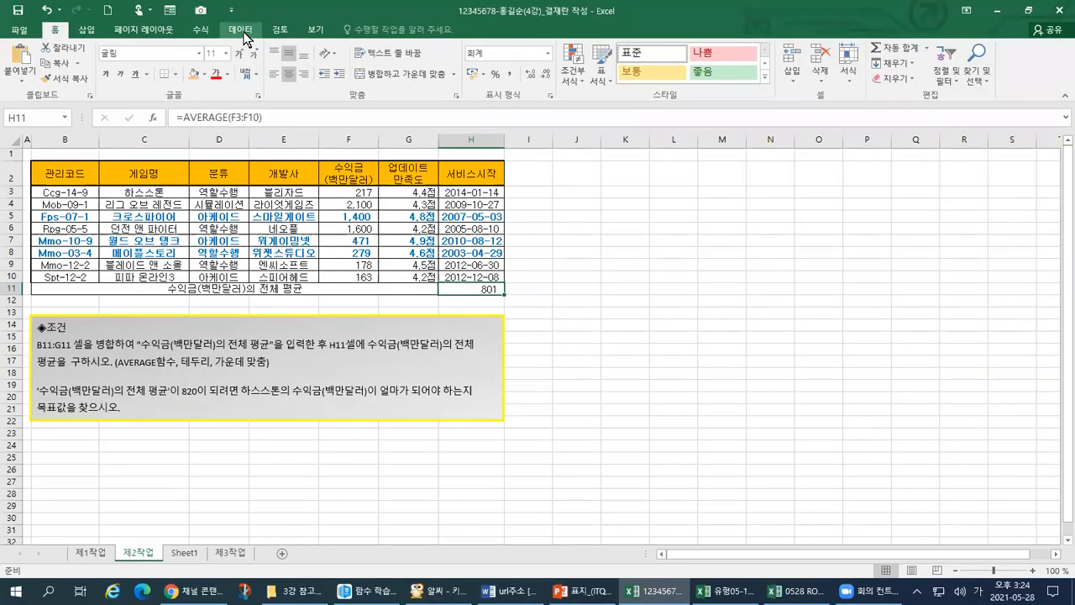
Step: Examine the data tools, including the Data Validation choices, and mark Goal Seek under What-If Analysis with annotations
left_click(242, 34)
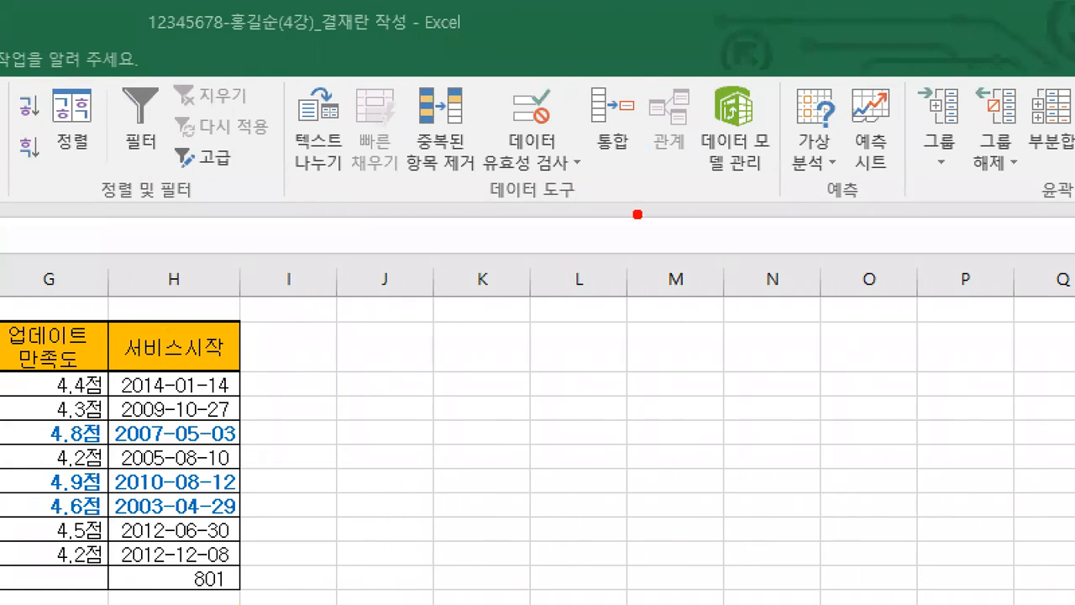
left_click_drag(484, 213, 589, 211)
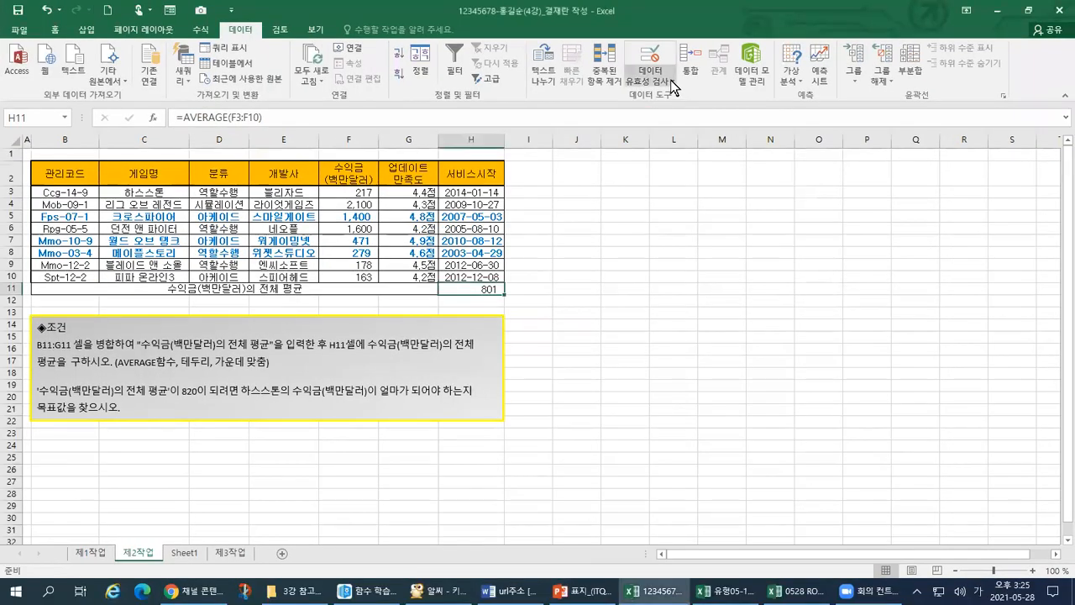
left_click(672, 84)
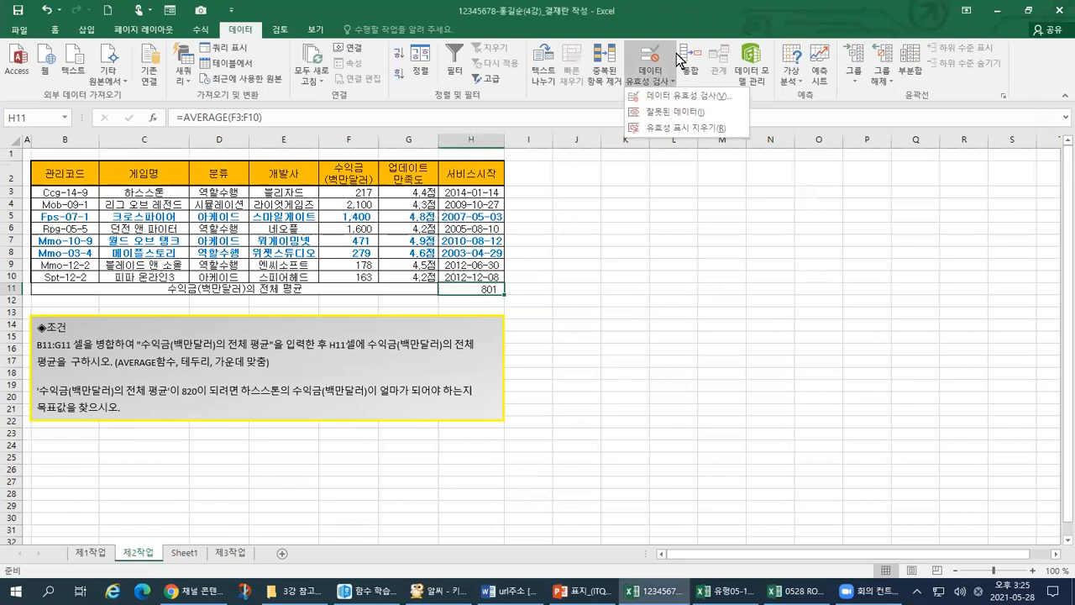
left_click(667, 82)
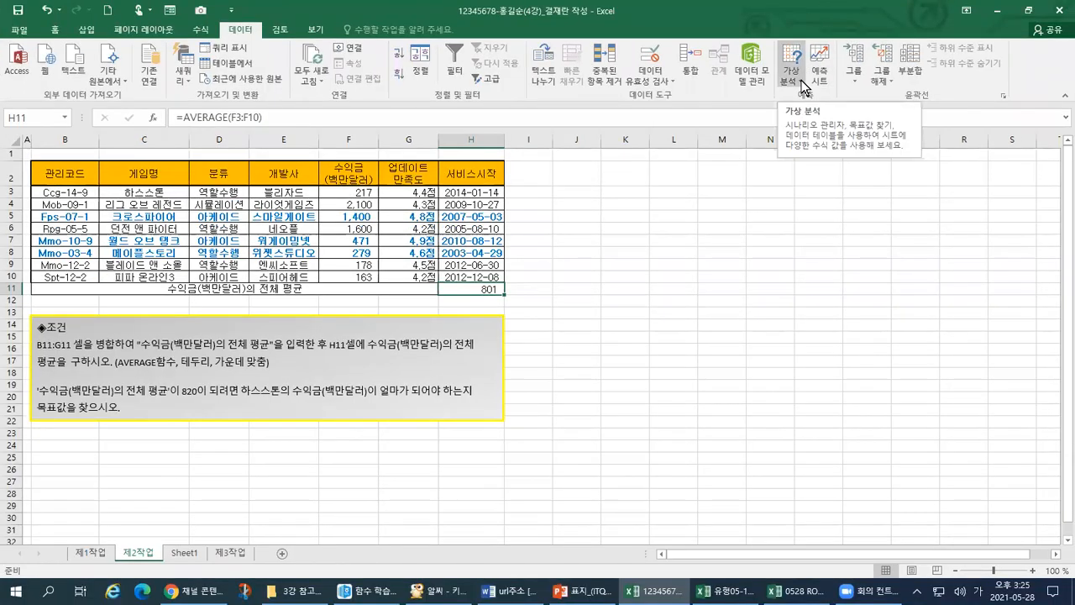
left_click(802, 82)
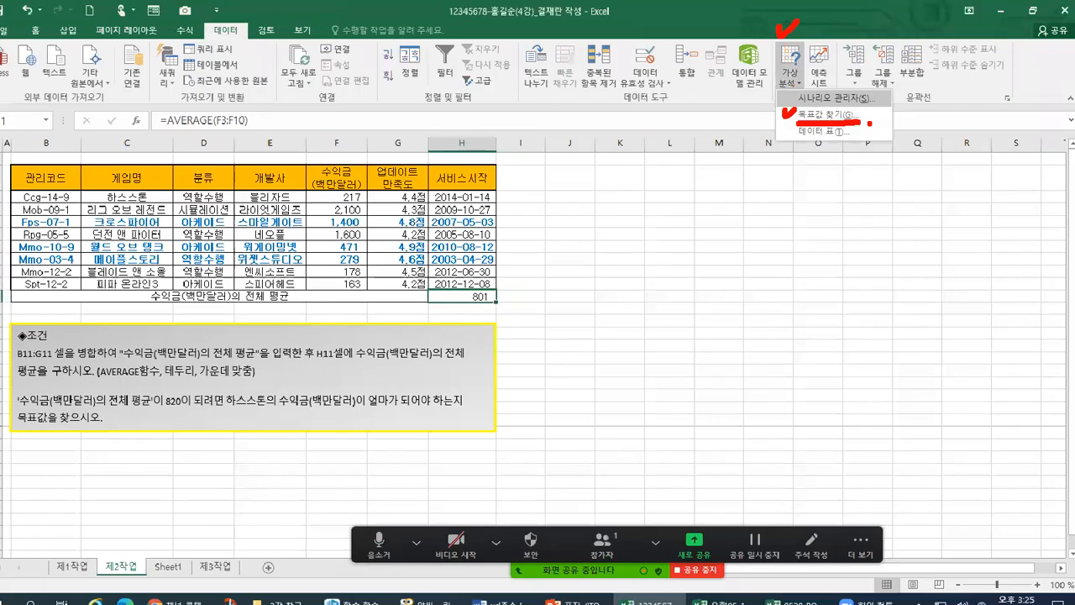
key("Escape")
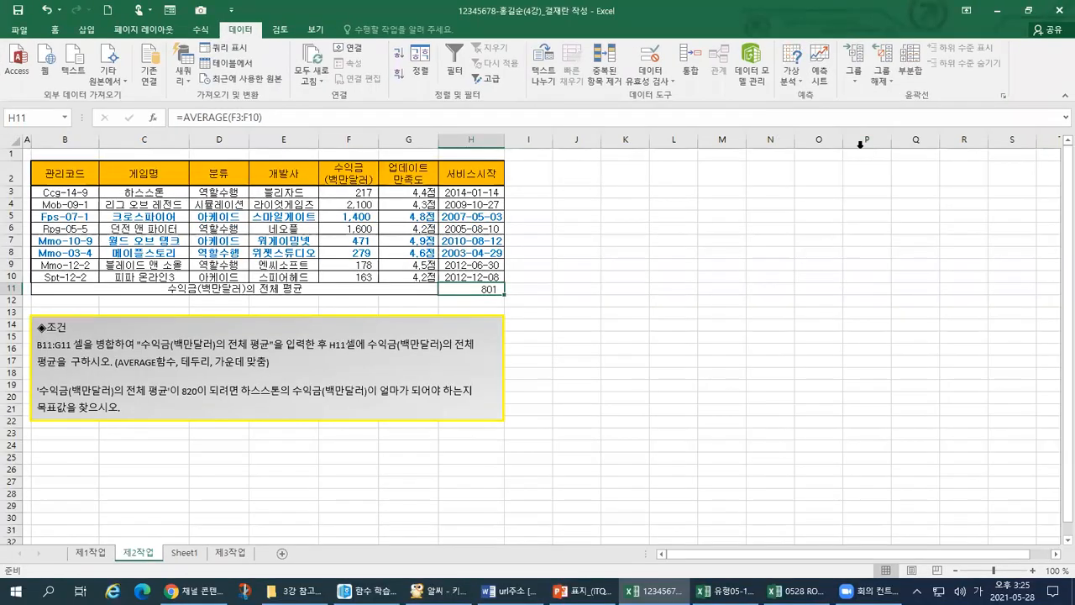
Step: Start Goal Seek with H11 as the formula cell, place its dialog beside the table, and circle and check-mark it in an annotation
left_click(794, 82)
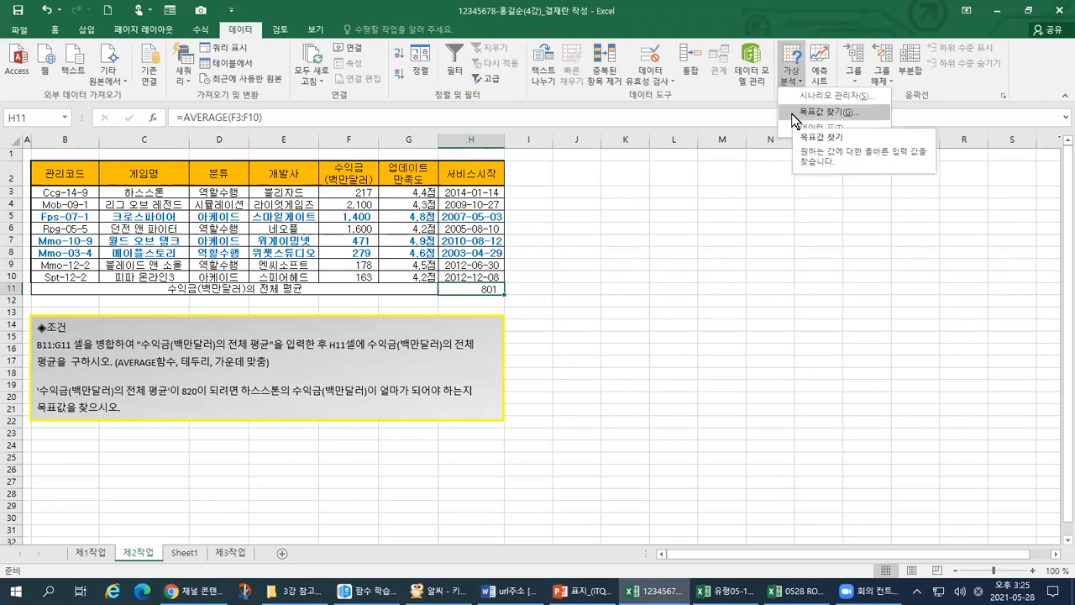
left_click(791, 113)
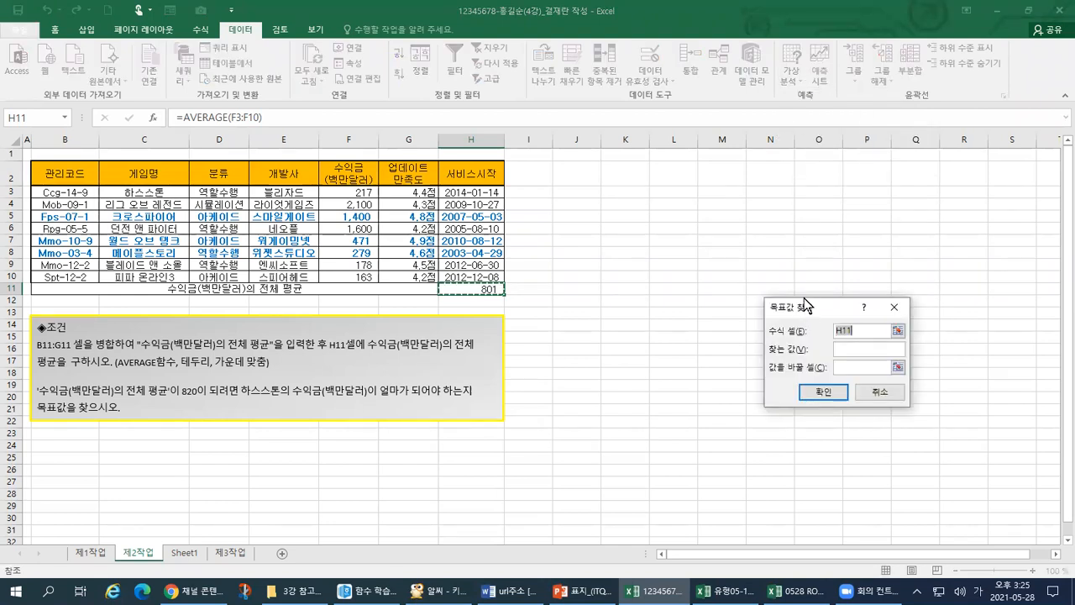
left_click_drag(805, 304, 566, 144)
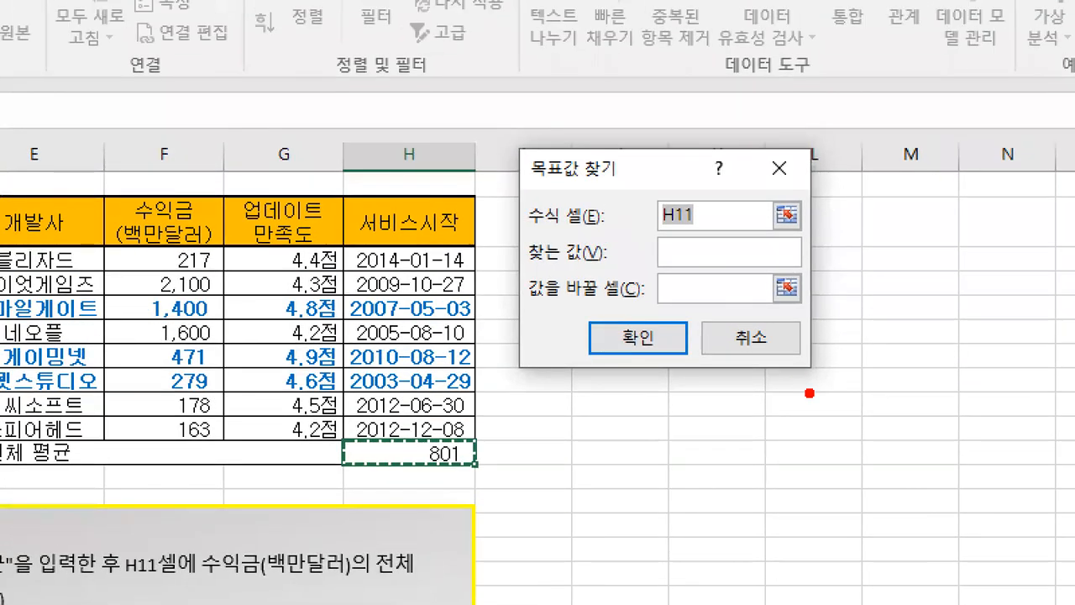
mouse_move(809, 393)
left_mouse_down()
mouse_move(423, 172)
mouse_move(812, 114)
mouse_move(661, 461)
left_mouse_up()
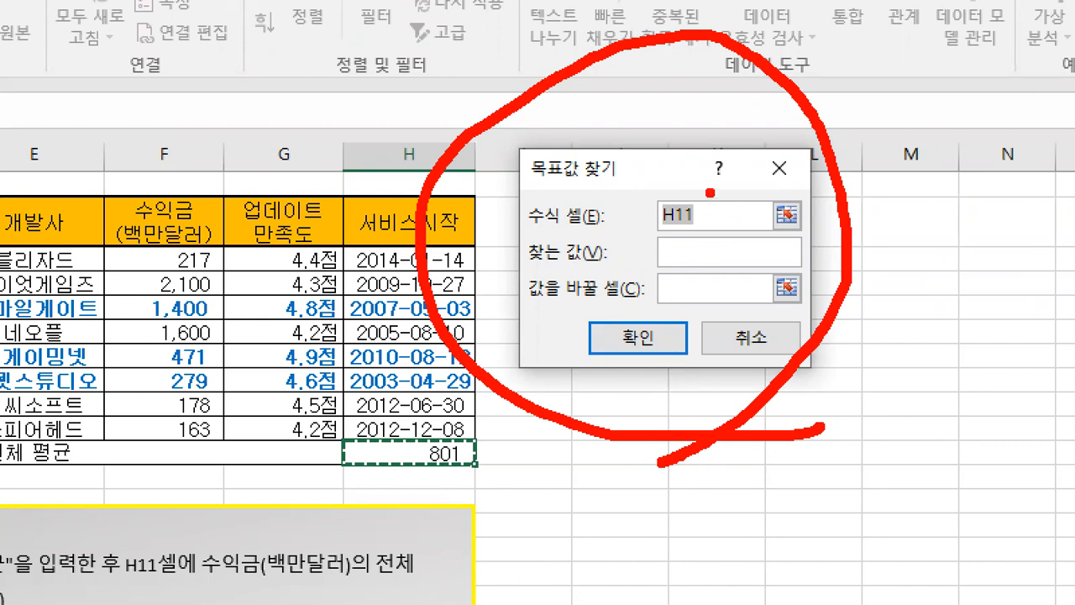
left_click_drag(708, 194, 738, 187)
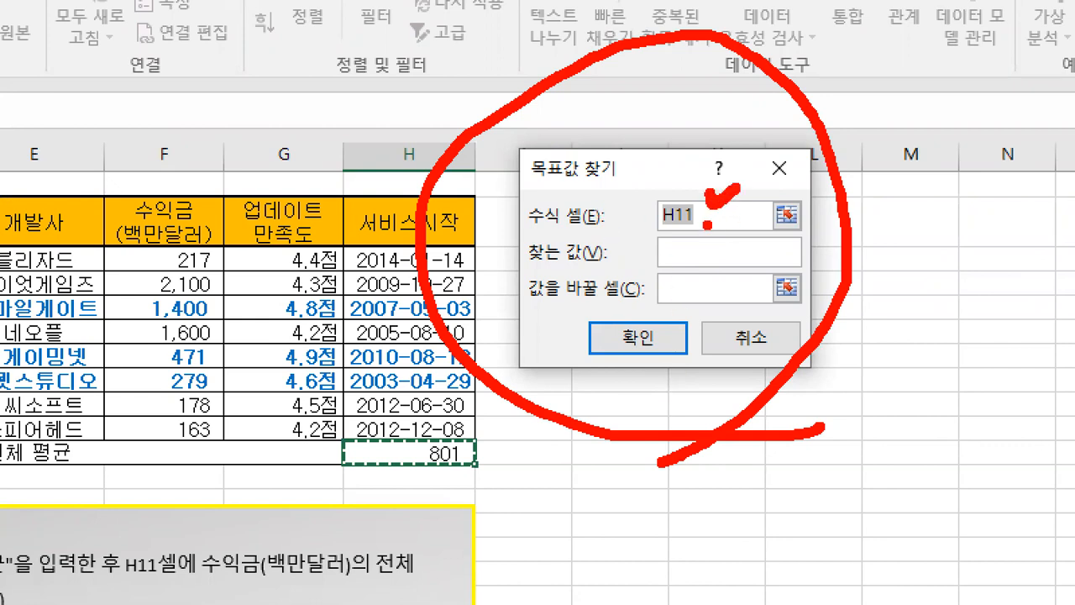
key("Escape")
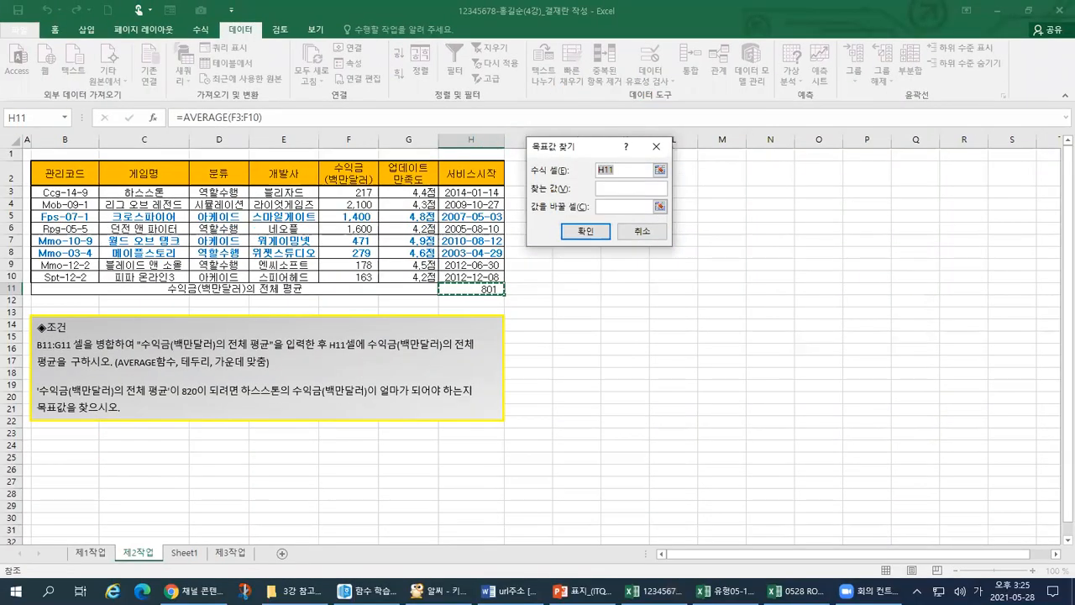
Step: Magnify the condition text, underline '수익금(백만달러)의 전체 평균', circle 820, and leave the annotation
key("ctrl+1")
left_click_drag(40, 398, 95, 397)
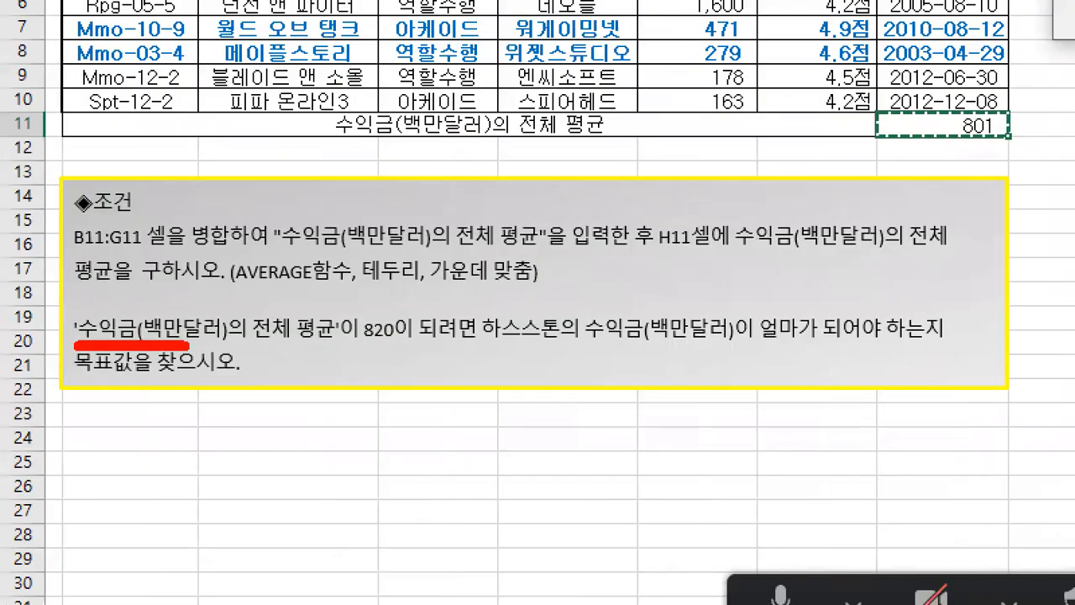
mouse_move(189, 343)
left_mouse_down()
mouse_move(343, 346)
mouse_move(340, 309)
mouse_move(401, 309)
mouse_move(379, 372)
left_mouse_up()
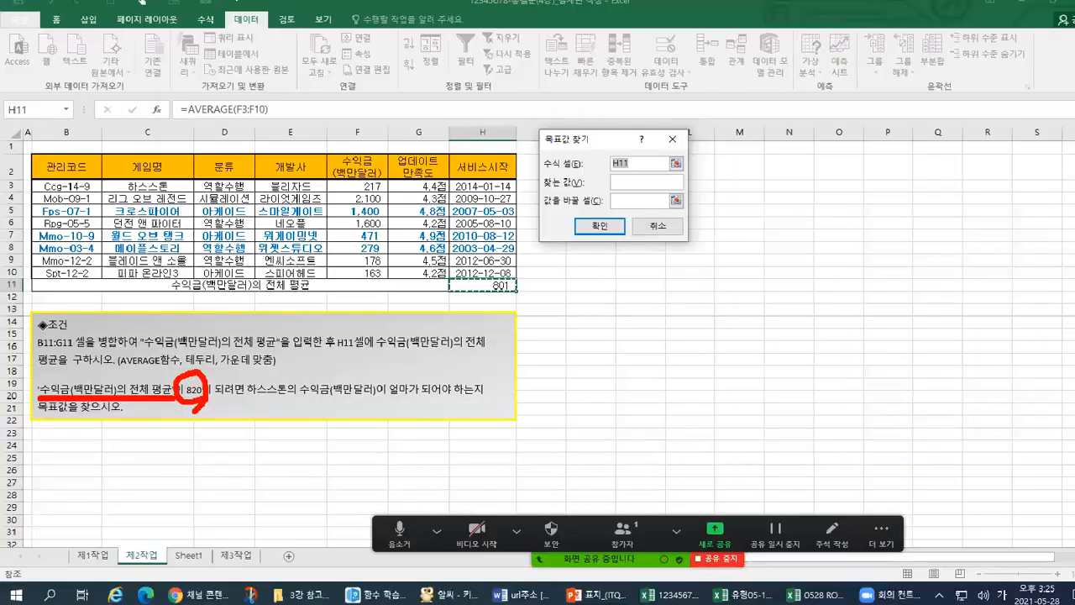
key("Escape")
Step: Annotate the Goal Seek dialog by underlining 찾는 값, writing 820 beside it and underlining 값을 바꿀 셀
left_click_drag(574, 202, 660, 198)
mouse_move(718, 157)
left_mouse_down()
mouse_move(712, 200)
mouse_move(739, 202)
mouse_move(734, 160)
mouse_move(782, 193)
mouse_move(786, 216)
mouse_move(823, 210)
left_mouse_up()
mouse_move(865, 170)
left_mouse_down()
mouse_move(886, 197)
mouse_move(865, 168)
left_mouse_up()
left_click(821, 190)
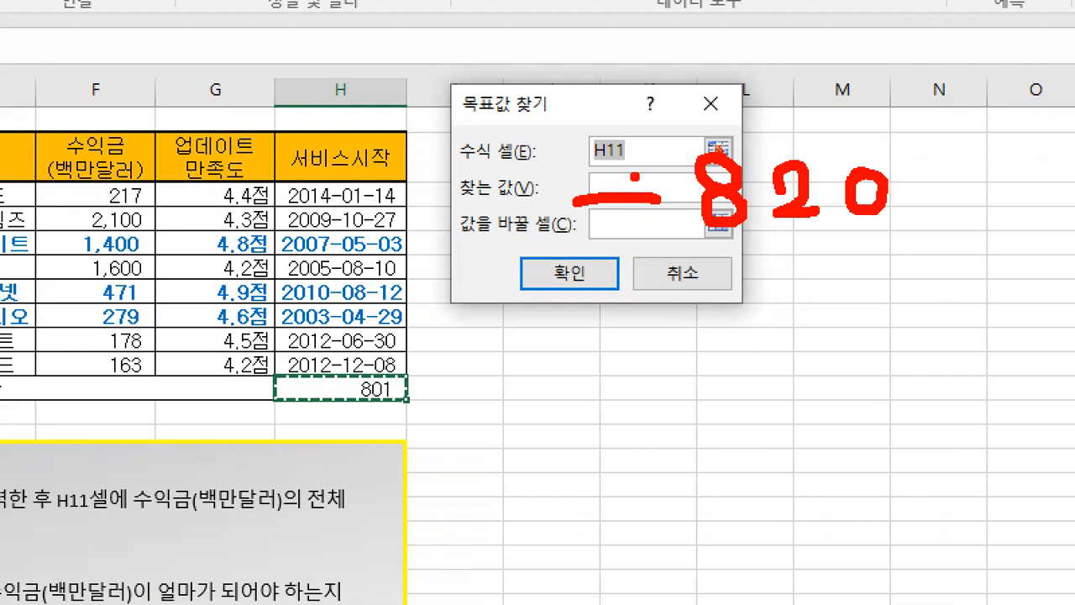
left_click_drag(427, 245, 579, 244)
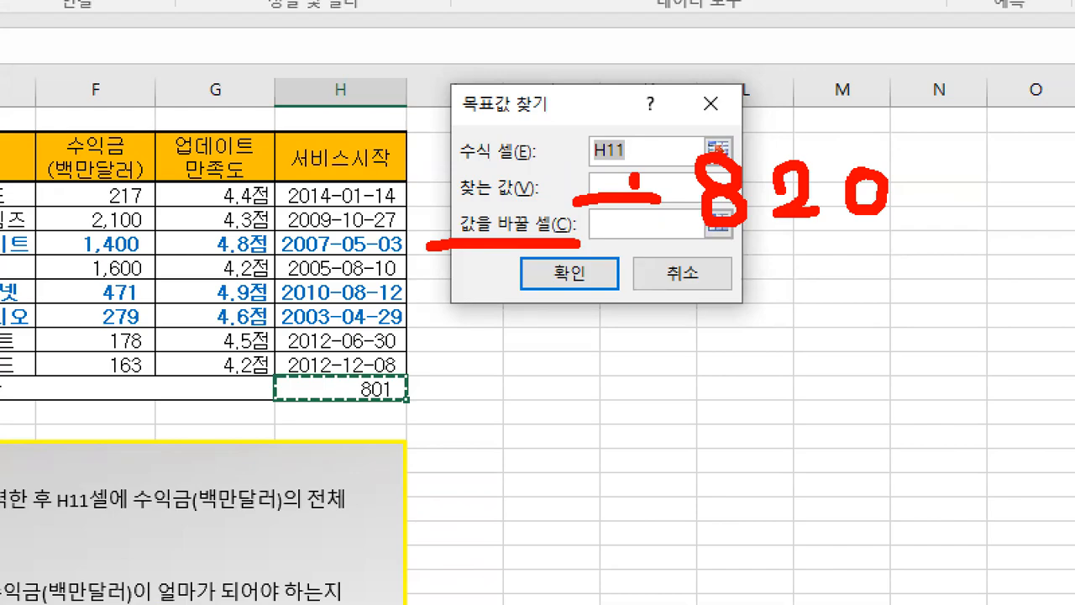
key("Escape")
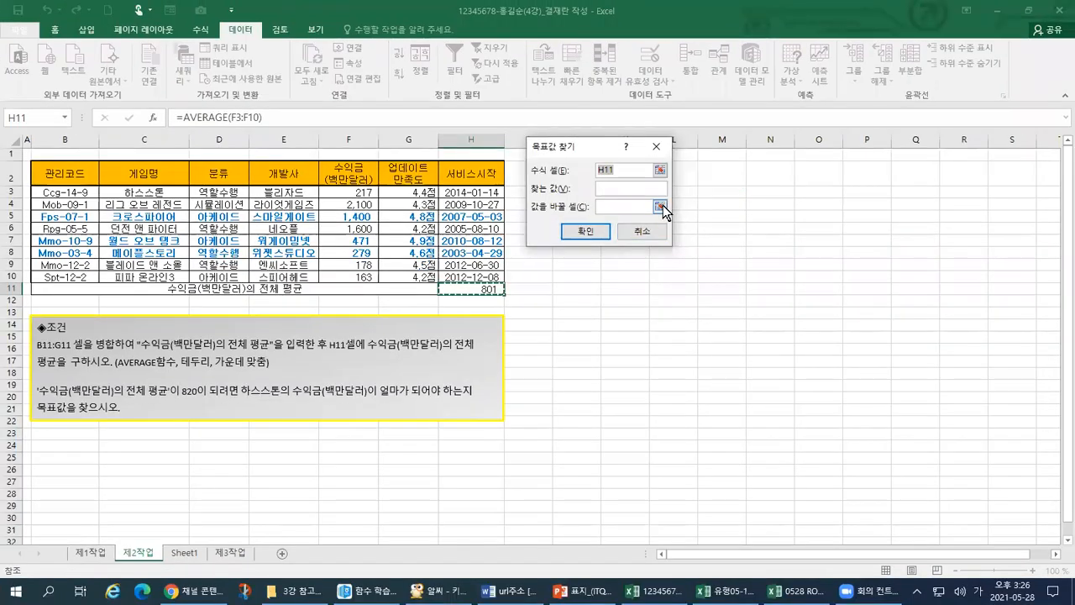
Step: Mark the reference picker for the changing cell in an annotation and choose F3, the 하스스톤 revenue, as the cell to change
key("ctrl+1")
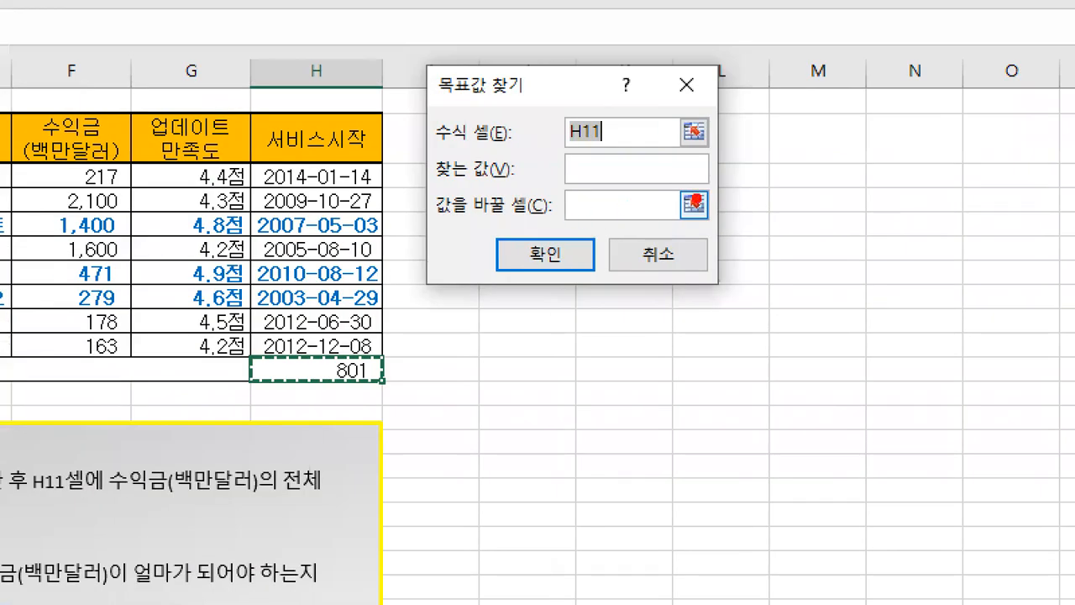
left_click_drag(690, 197, 718, 185)
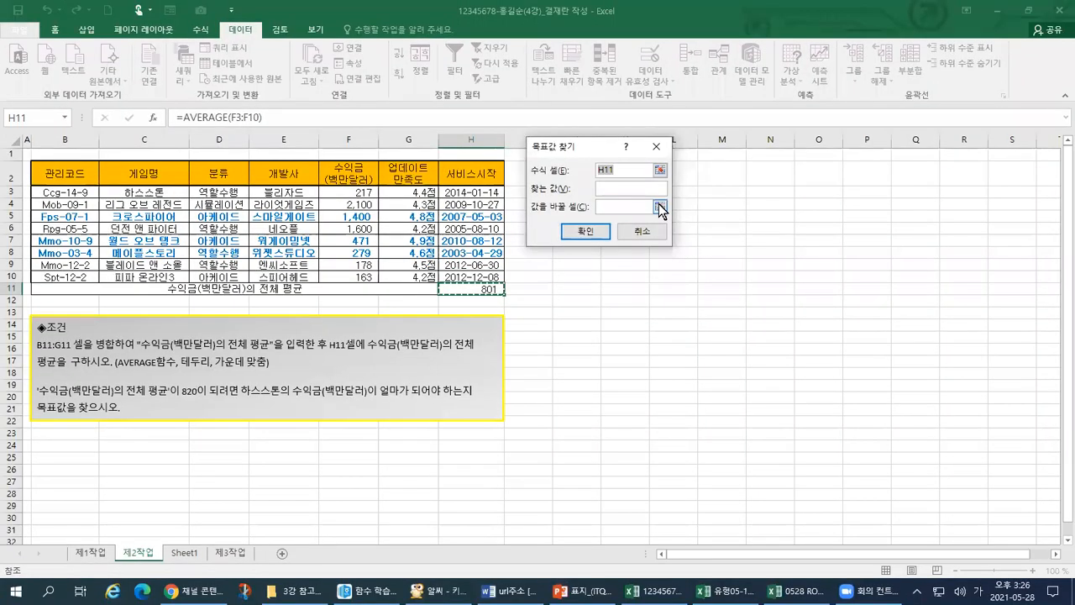
left_click(660, 207)
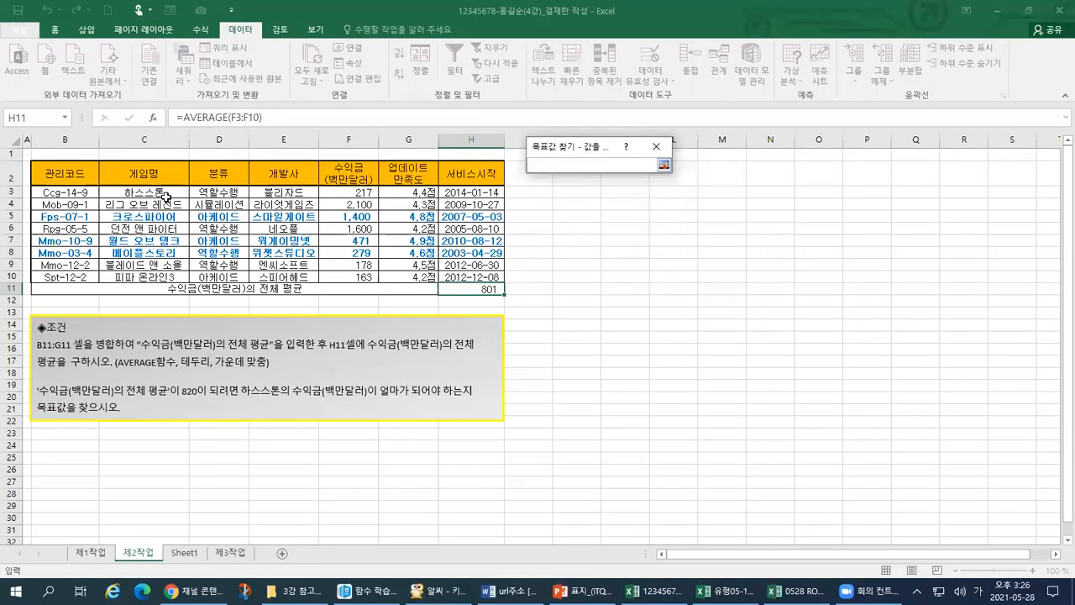
left_click(344, 193)
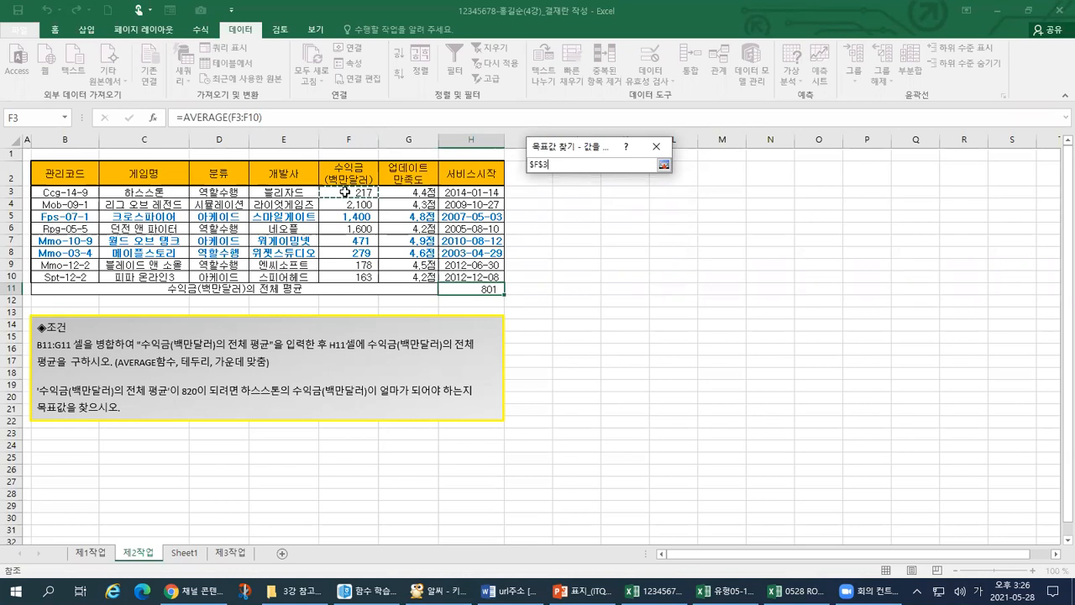